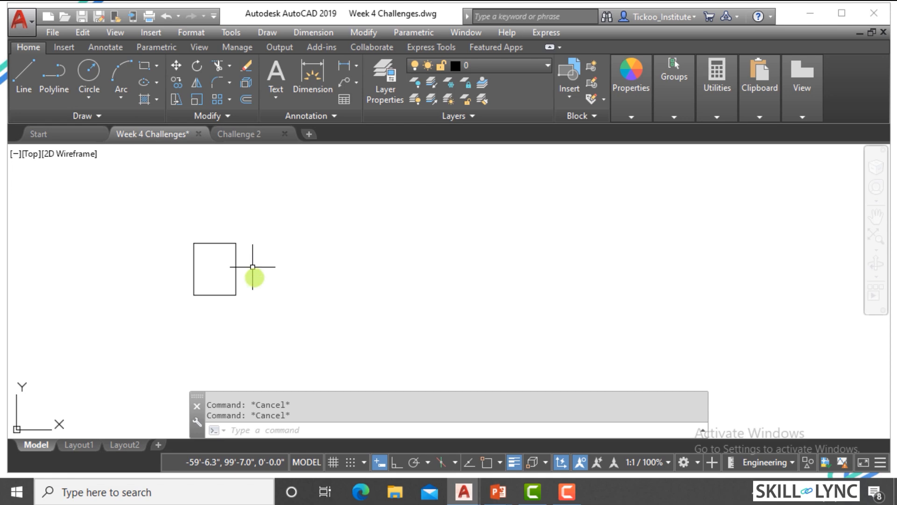
scroll(253, 267, down, 8)
scroll(314, 319, up, 4)
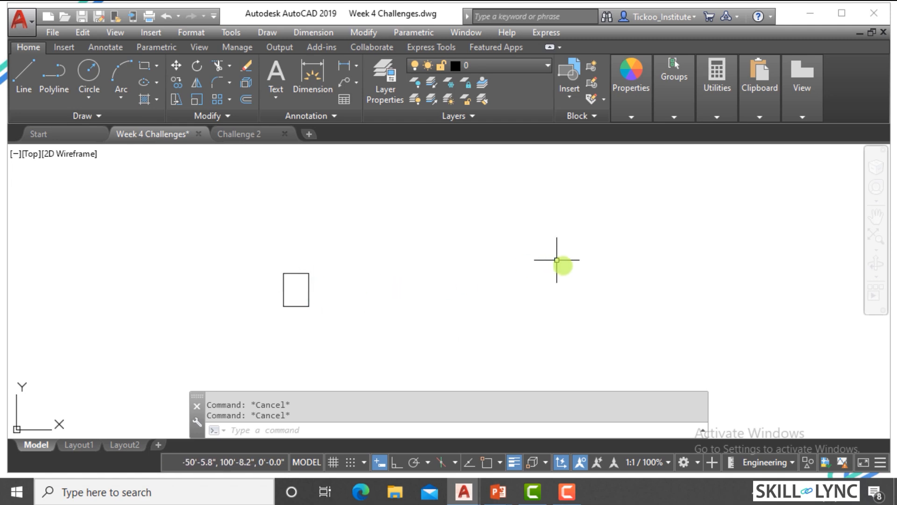
scroll(306, 318, down, 4)
scroll(311, 331, up, 2)
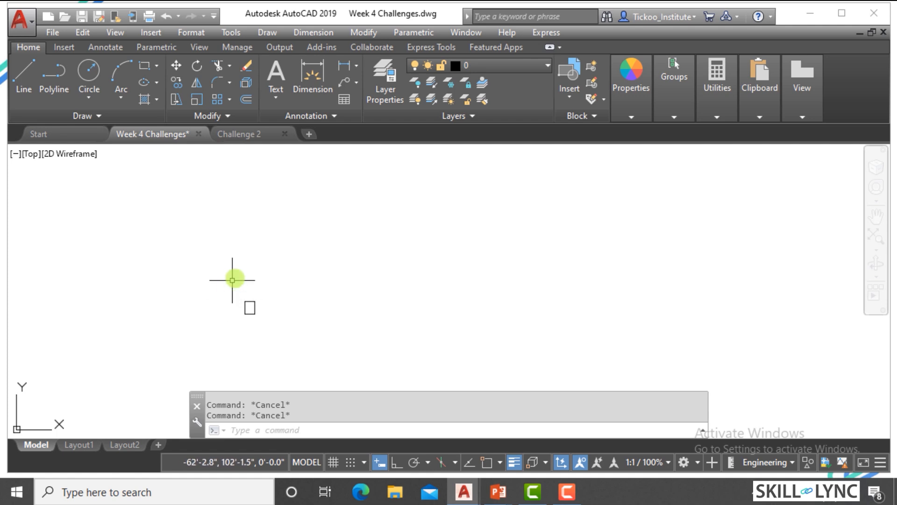
scroll(242, 283, down, 3)
scroll(258, 272, up, 3)
scroll(234, 304, up, 2)
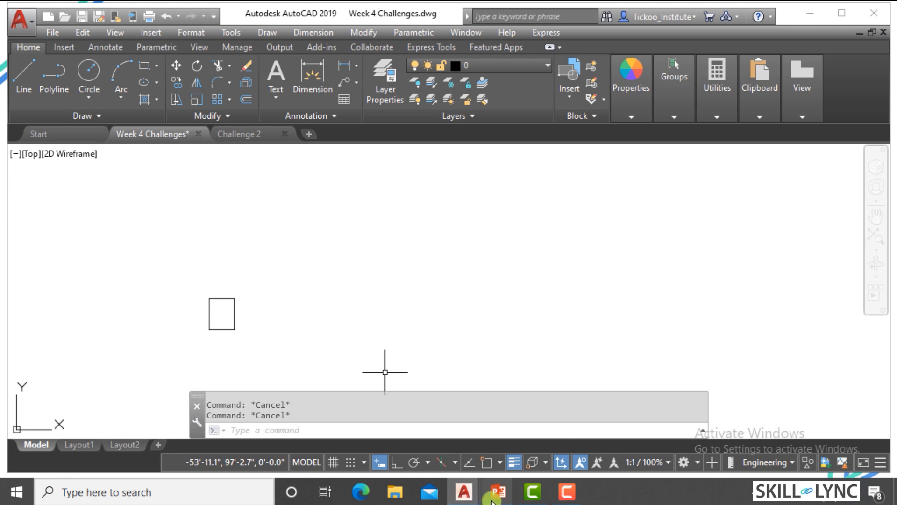
Step: Switch to PowerPoint to view the slide on arraying sketched objects, and return to the Week 4 Challenges drawing in AutoCAD
mouse_move(497, 498)
click(461, 458)
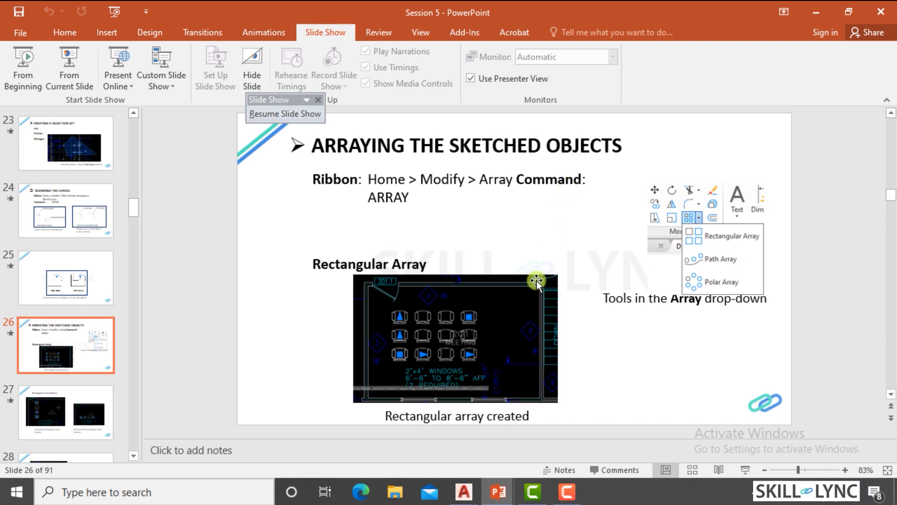
click(463, 492)
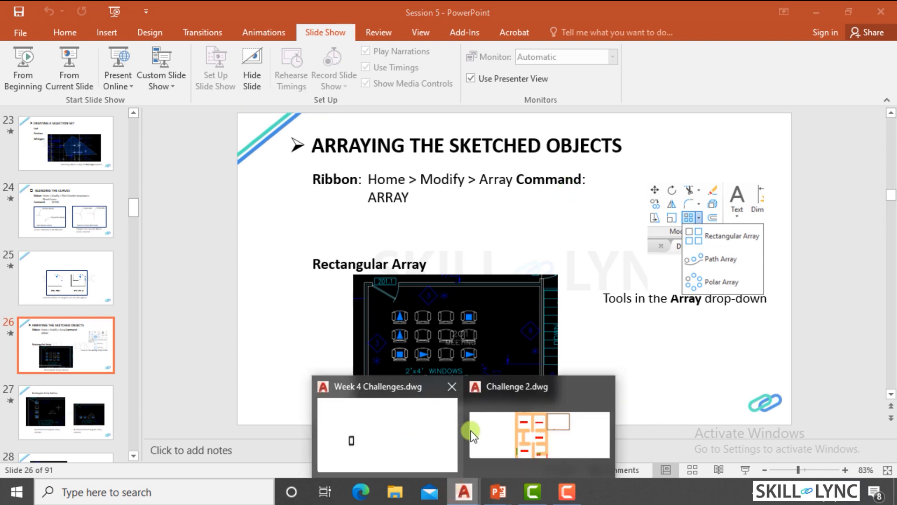
click(492, 424)
key(ctrl+Tab)
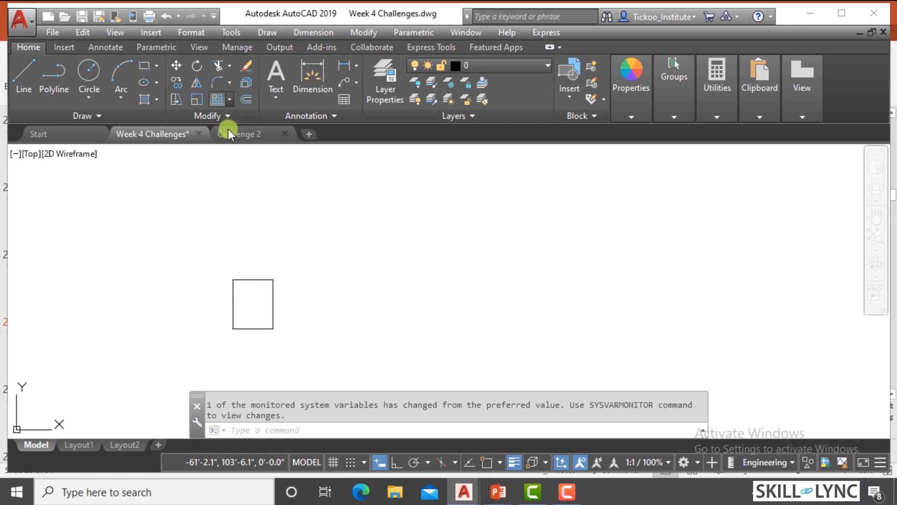
click(230, 100)
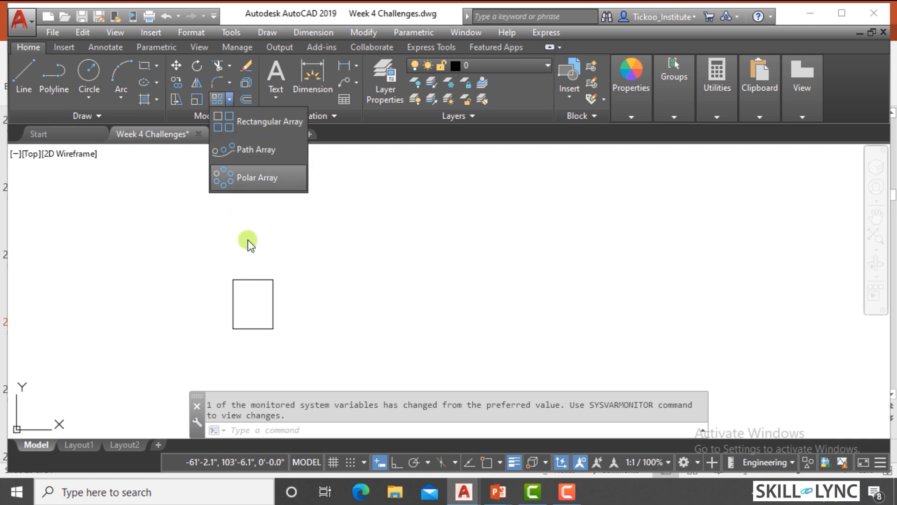
key(Escape)
key(Escape)
scroll(231, 264, down, 2)
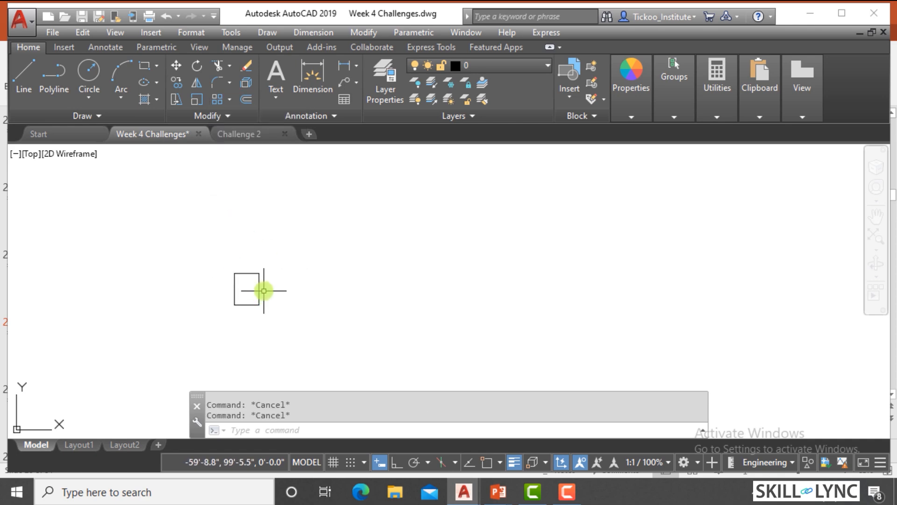
scroll(220, 281, down, 2)
scroll(232, 287, up, 2)
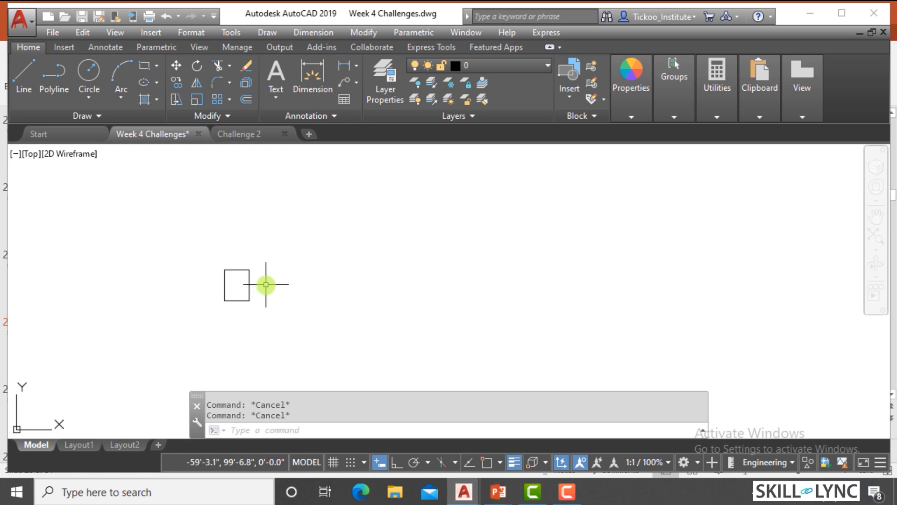
Step: Start a Rectangular Array of the single rectangle in the drawing
click(229, 99)
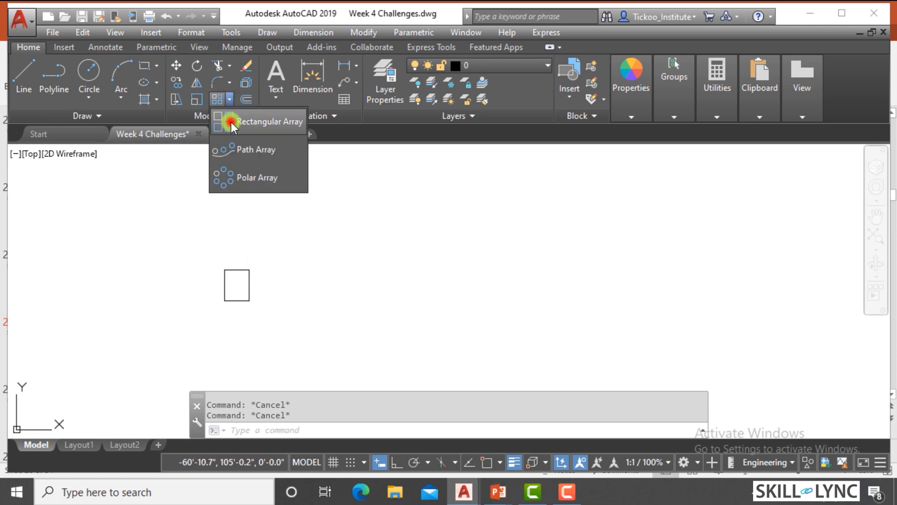
click(231, 122)
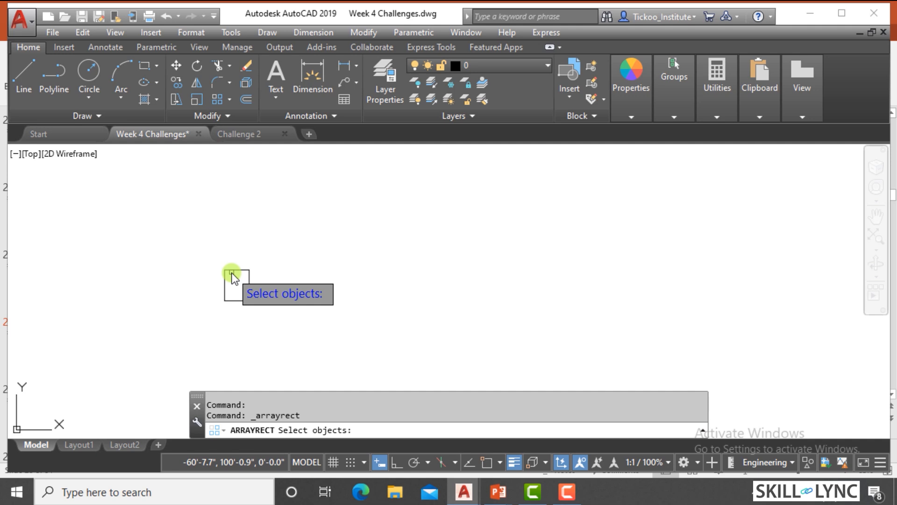
scroll(237, 281, up, 2)
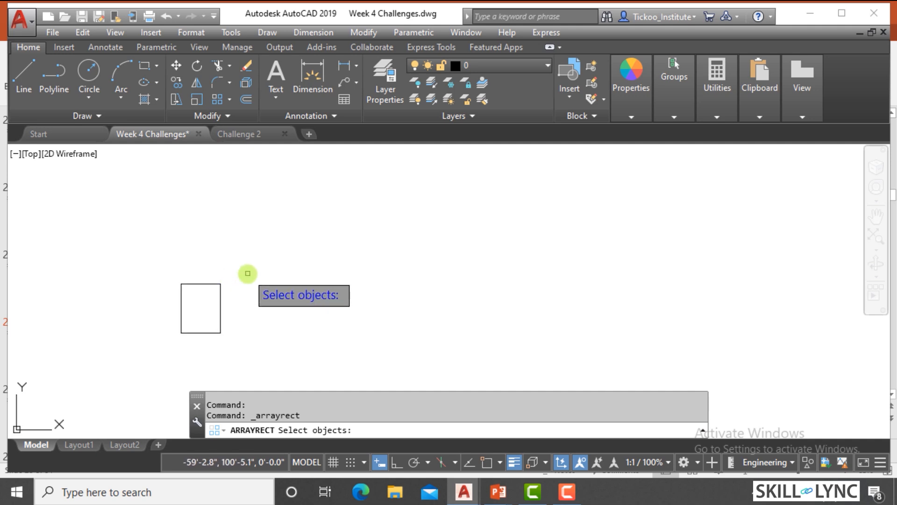
click(219, 307)
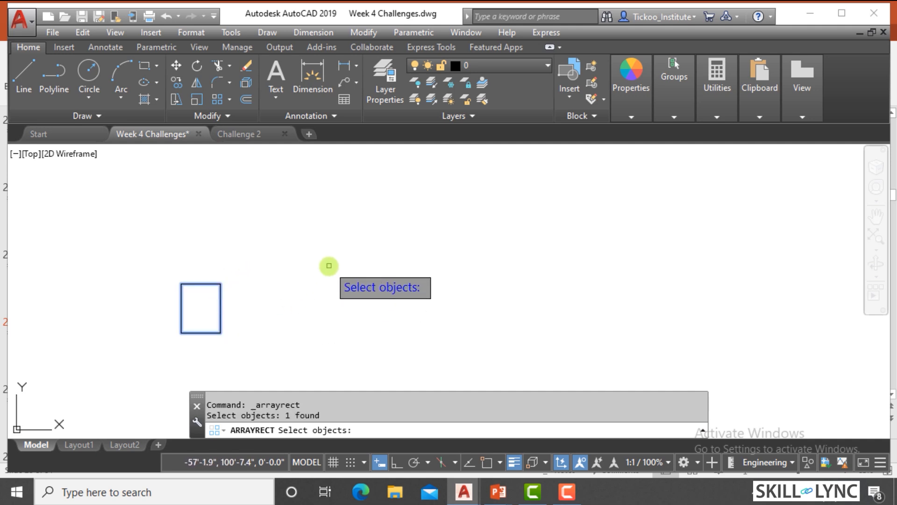
key(Return)
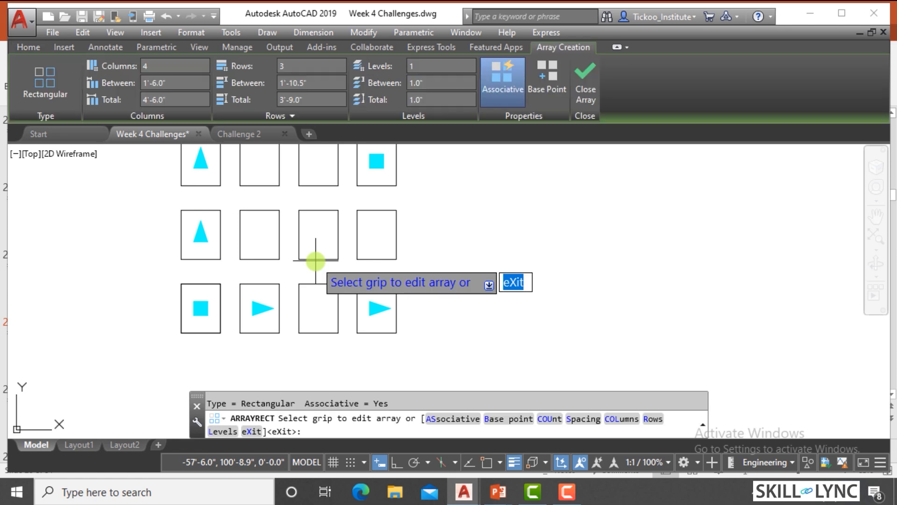
Step: Stretch the rectangular array upward with its row count grip to 5 rows
scroll(306, 264, down, 3)
scroll(297, 201, up, 2)
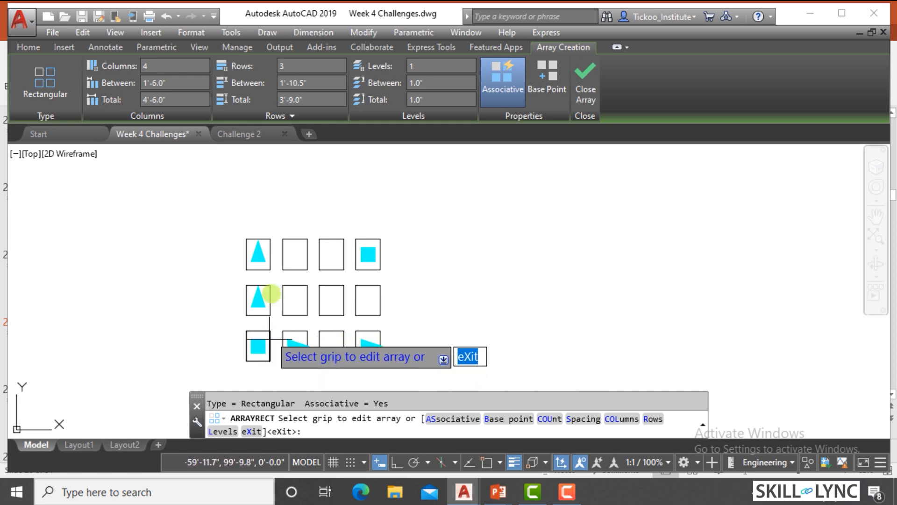
click(368, 342)
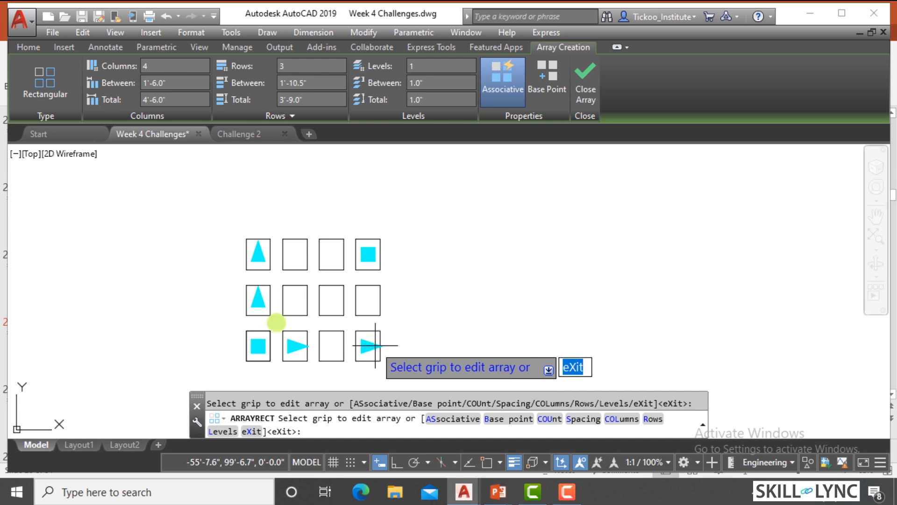
click(257, 252)
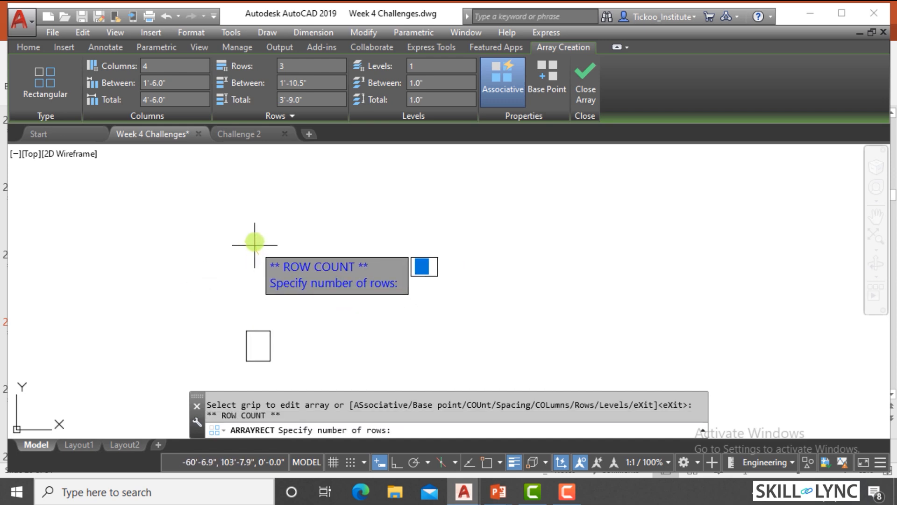
click(256, 148)
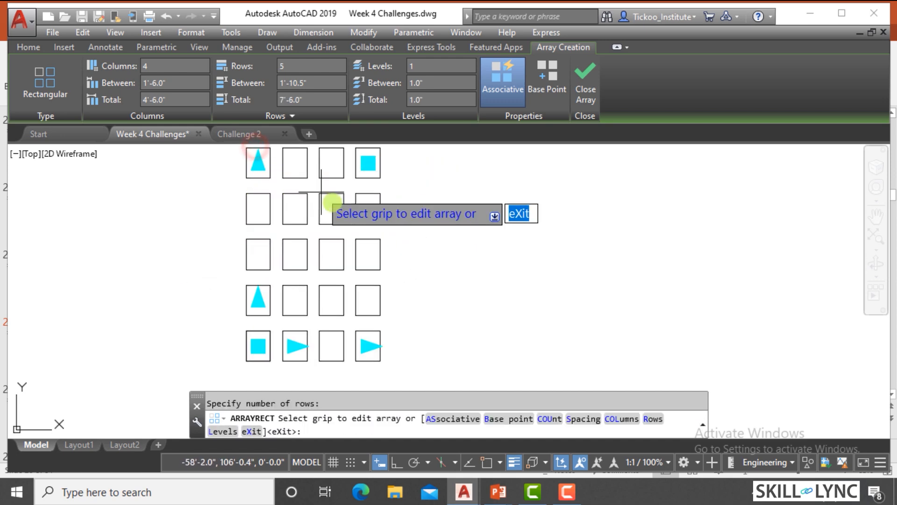
scroll(337, 291, down, 2)
scroll(352, 296, up, 2)
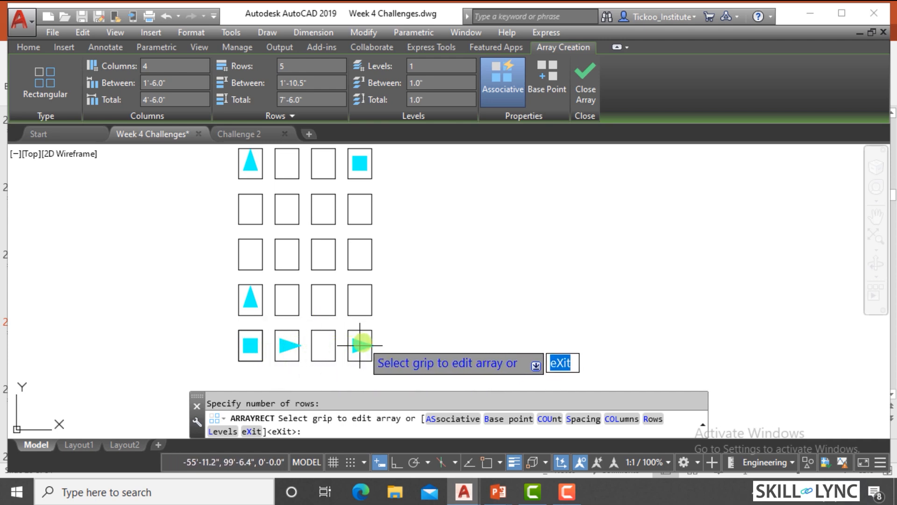
Step: Set the array's number of columns to 10
mouse_move(360, 345)
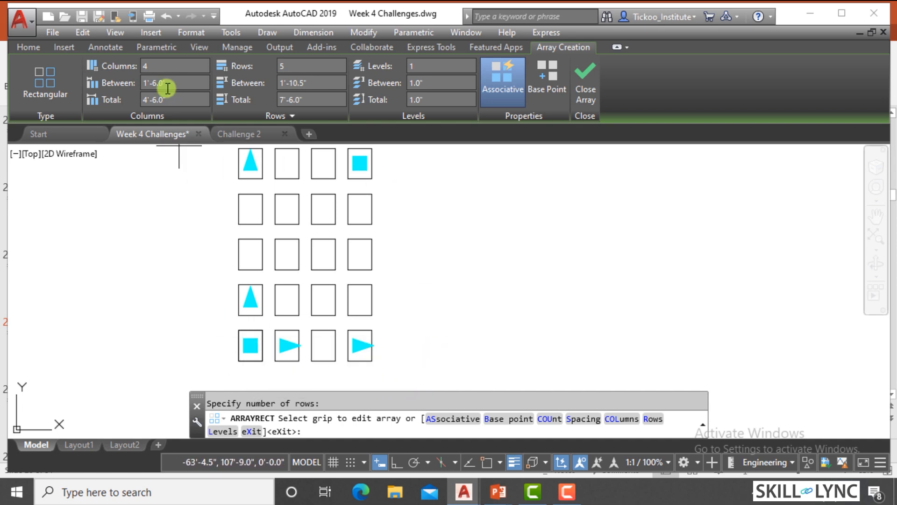
click(174, 68)
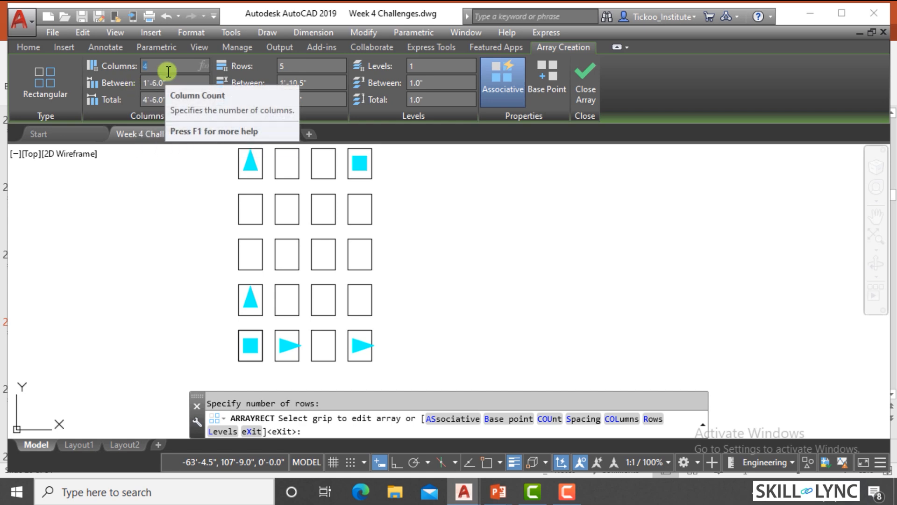
text(10)
key(Return)
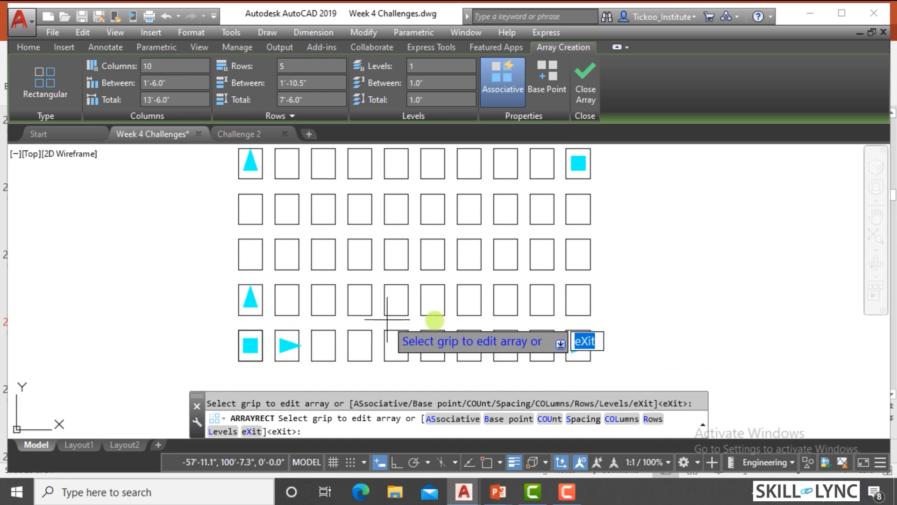
Step: Set the array's column spacing to 10' and its number of columns to 3
click(195, 86)
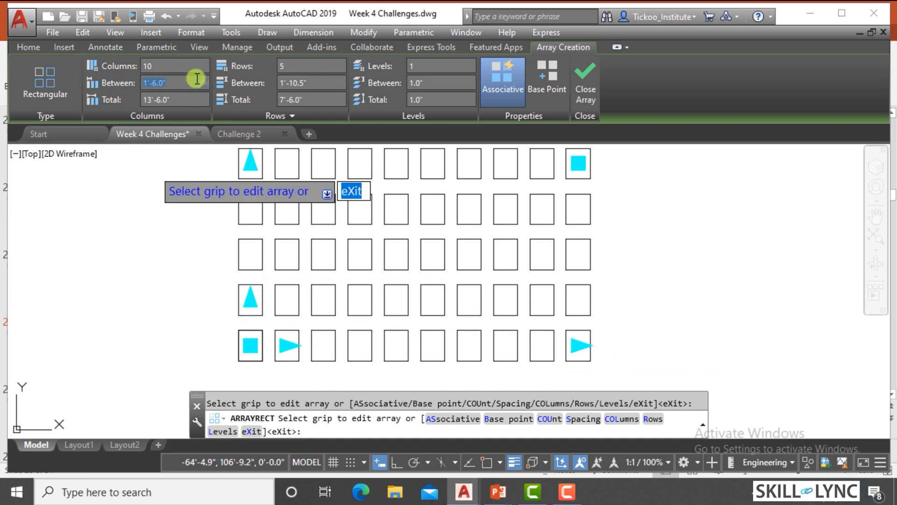
text(10)
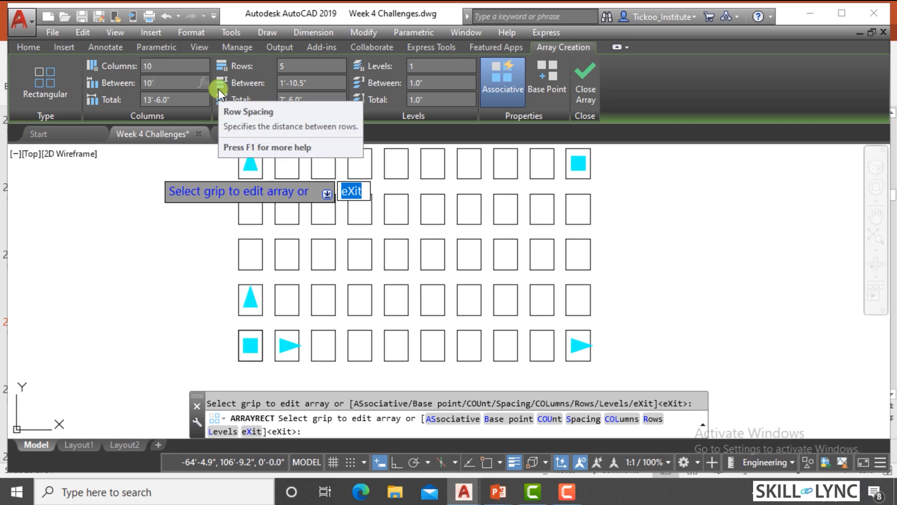
click(165, 69)
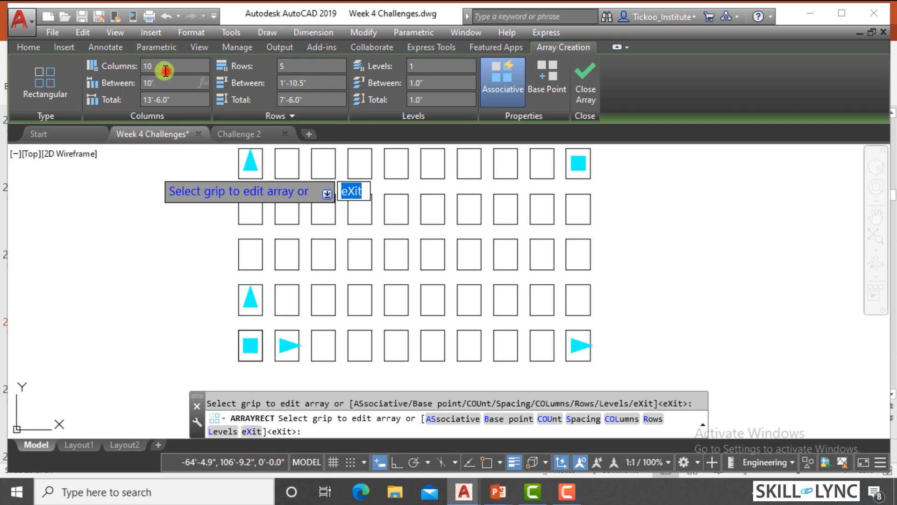
click(168, 71)
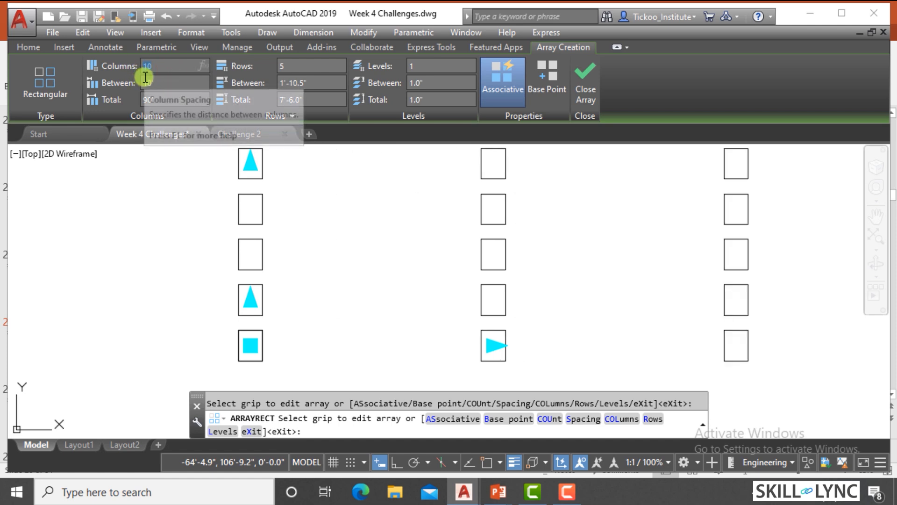
text(3)
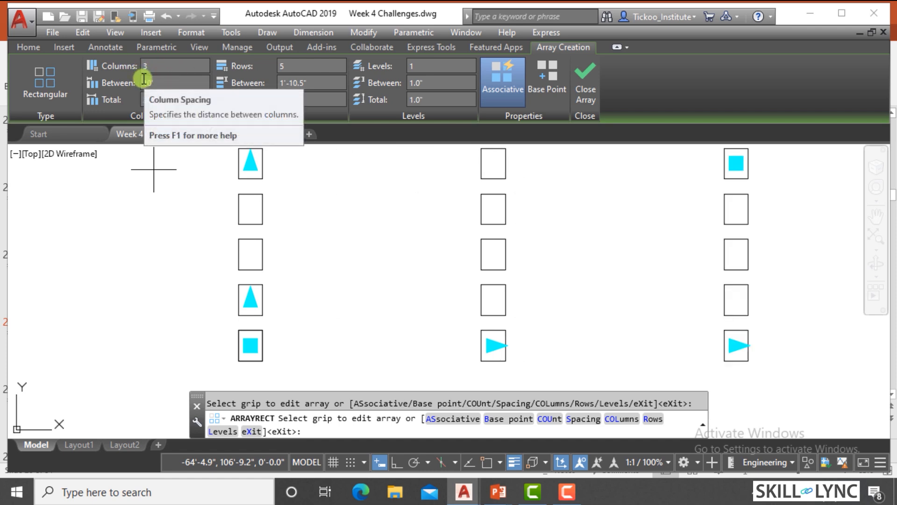
click(171, 86)
scroll(342, 292, down, 2)
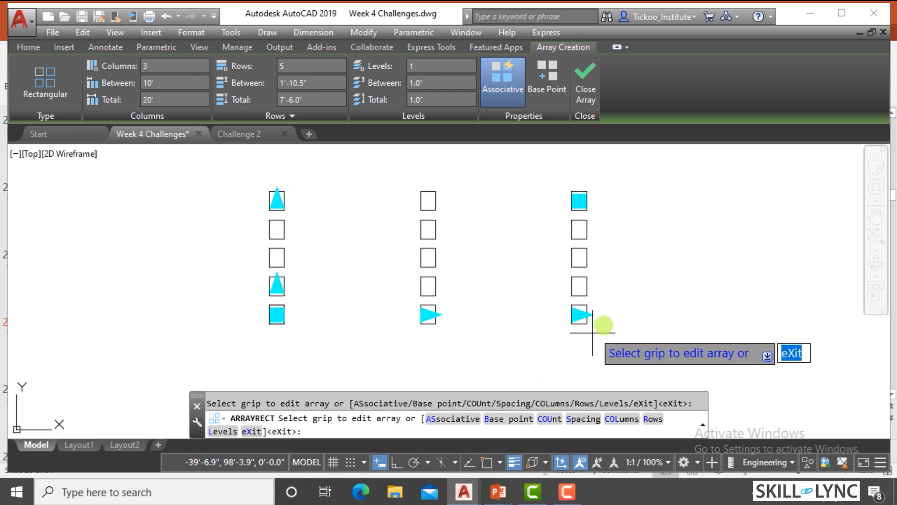
Step: Set the array to 4 rows with 15' between rows, and finish the array
click(299, 66)
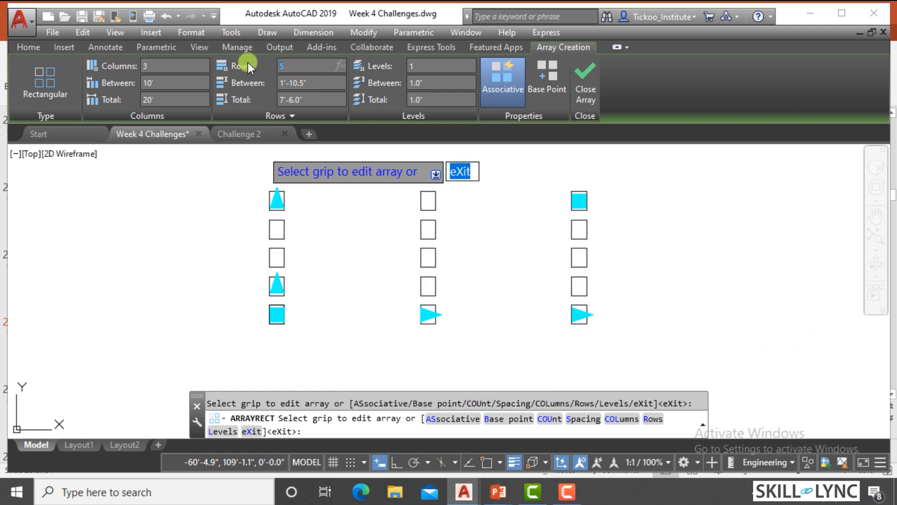
text(4)
click(319, 86)
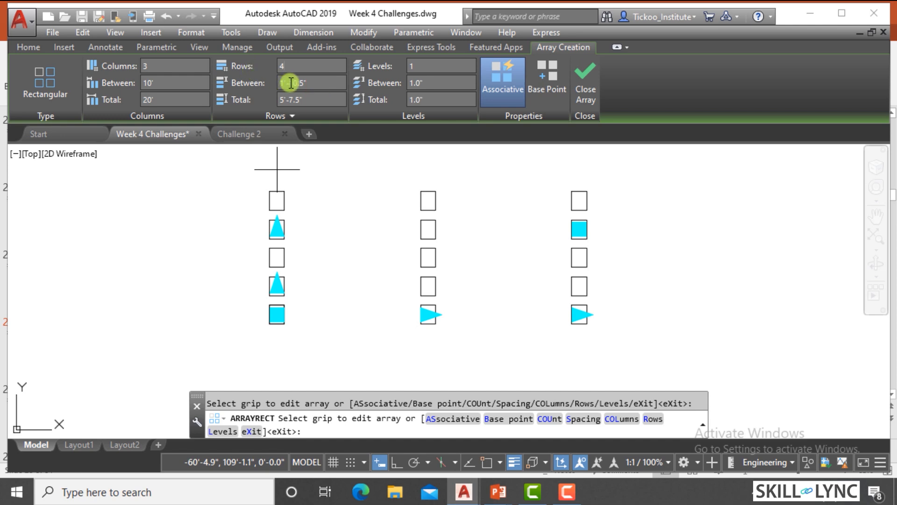
click(317, 81)
text(15)
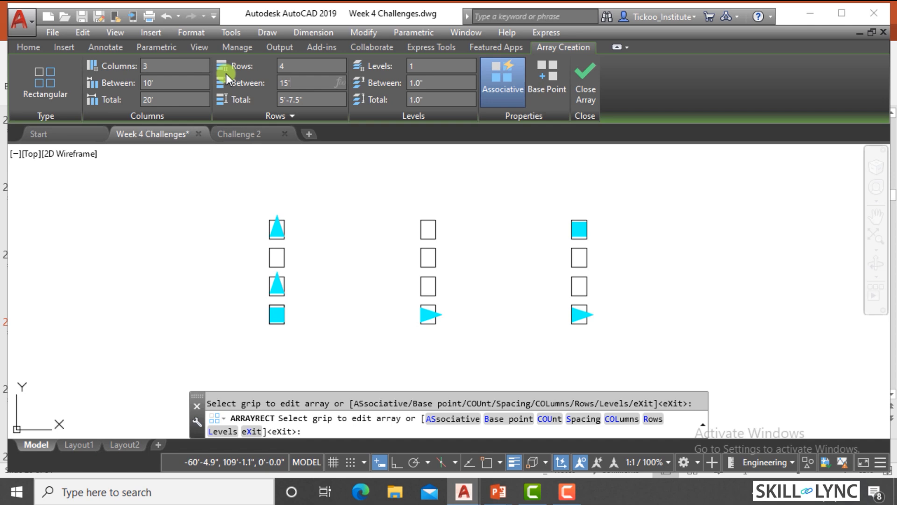
click(190, 160)
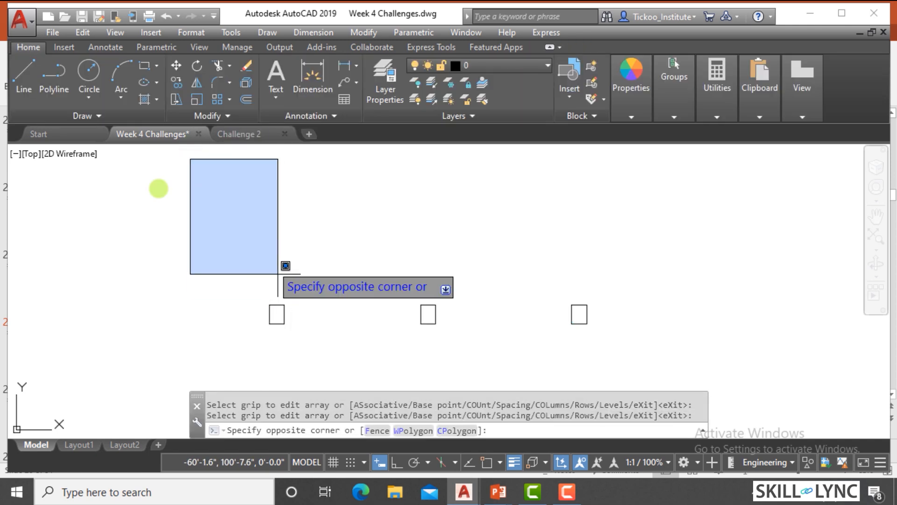
click(278, 273)
Step: Examine the finished rectangle array's overall layout and its column and row settings, leaving them unchanged
scroll(196, 283, down, 6)
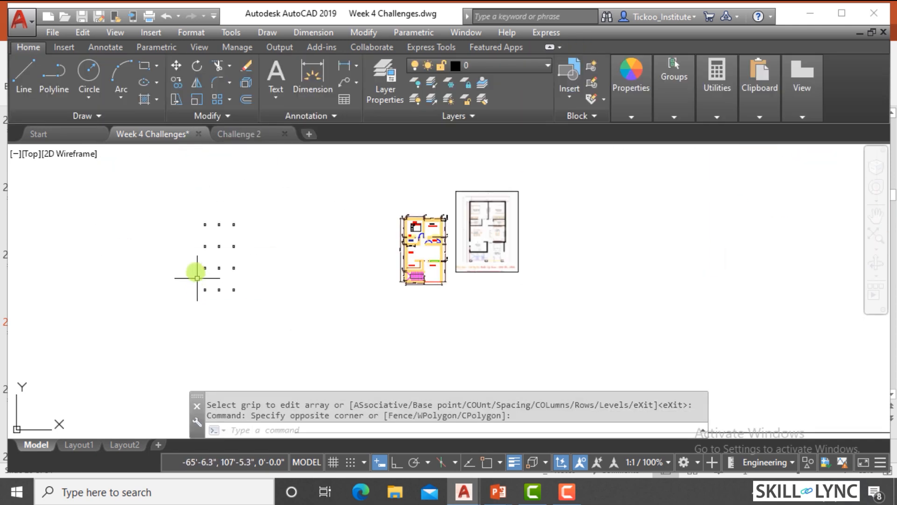
scroll(196, 276, up, 5)
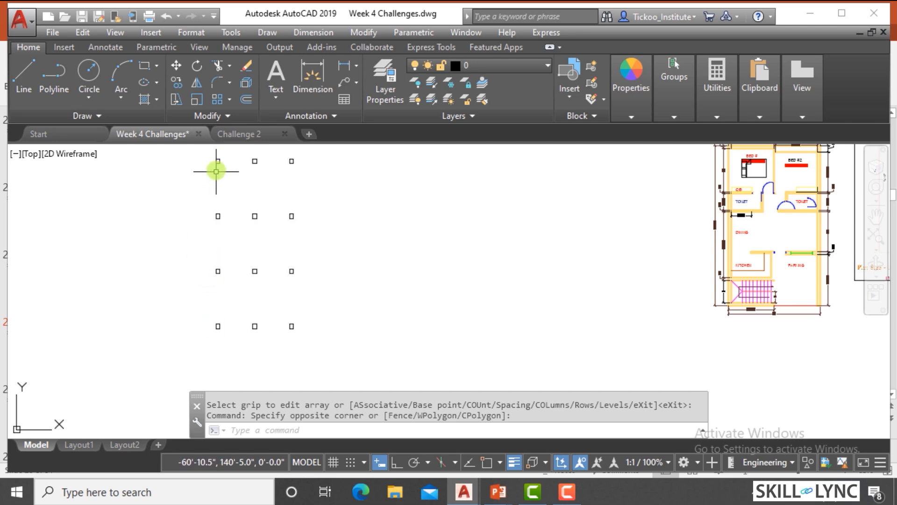
click(218, 325)
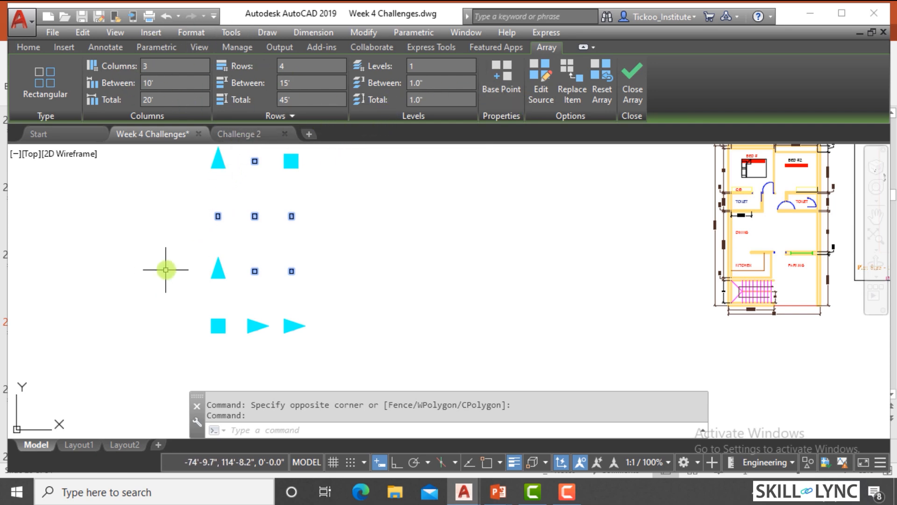
scroll(232, 244, down, 2)
scroll(232, 244, up, 2)
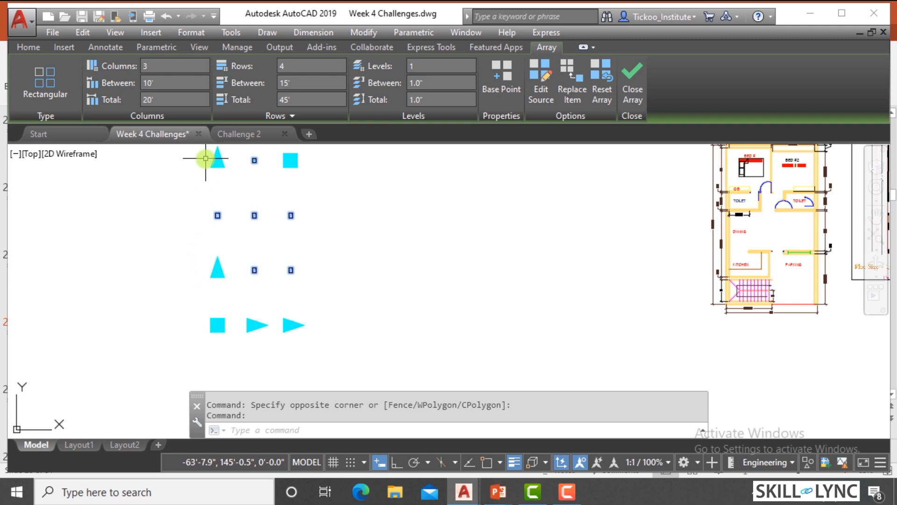
click(301, 82)
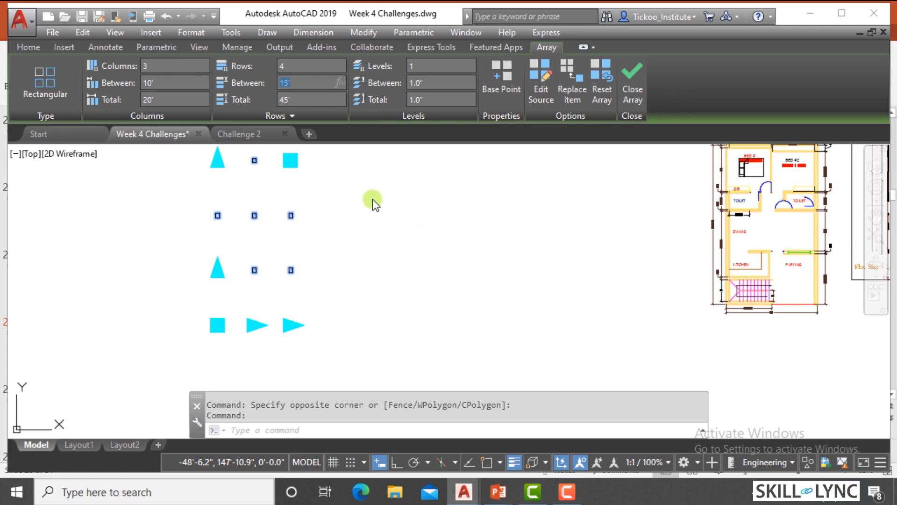
click(633, 79)
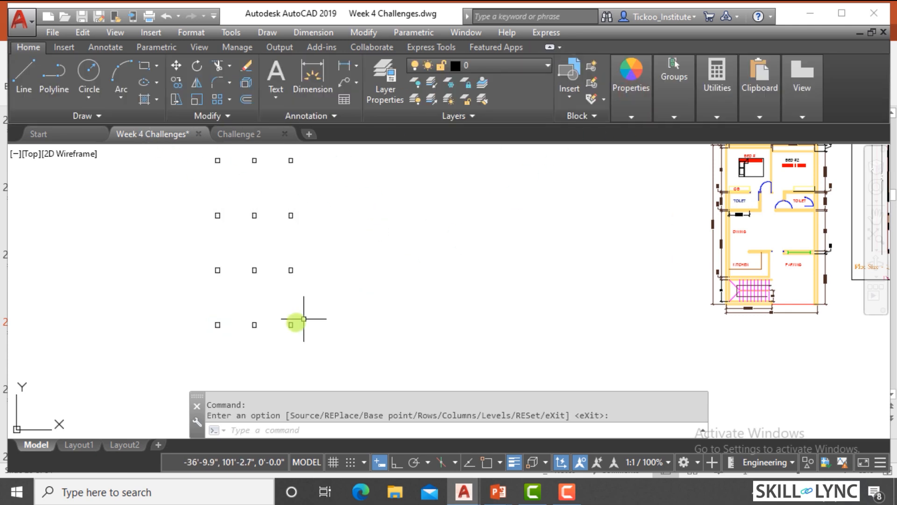
scroll(361, 301, down, 2)
scroll(234, 264, up, 2)
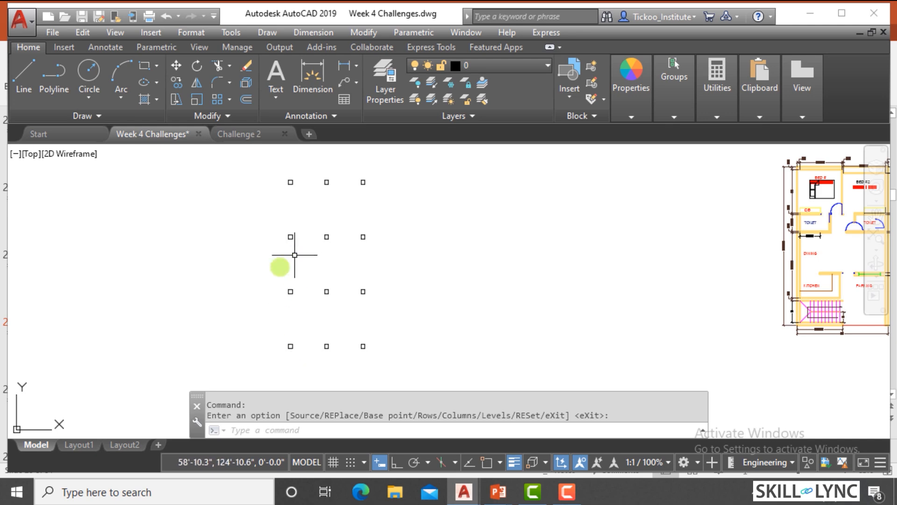
scroll(161, 251, down, 2)
scroll(300, 248, up, 2)
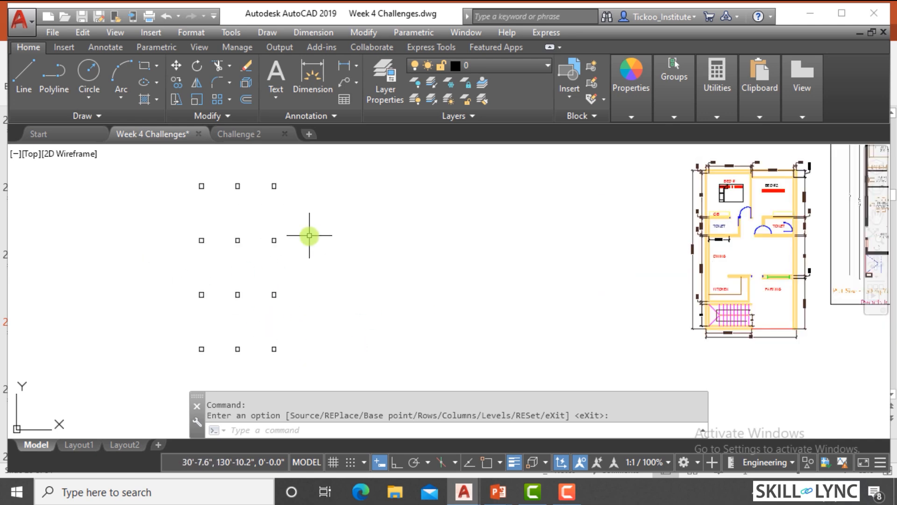
Step: Draw a circle with a diameter of 12" in the empty space between the rectangle array and the floor plan
key(Escape)
key(Escape)
text(c)
key(Return)
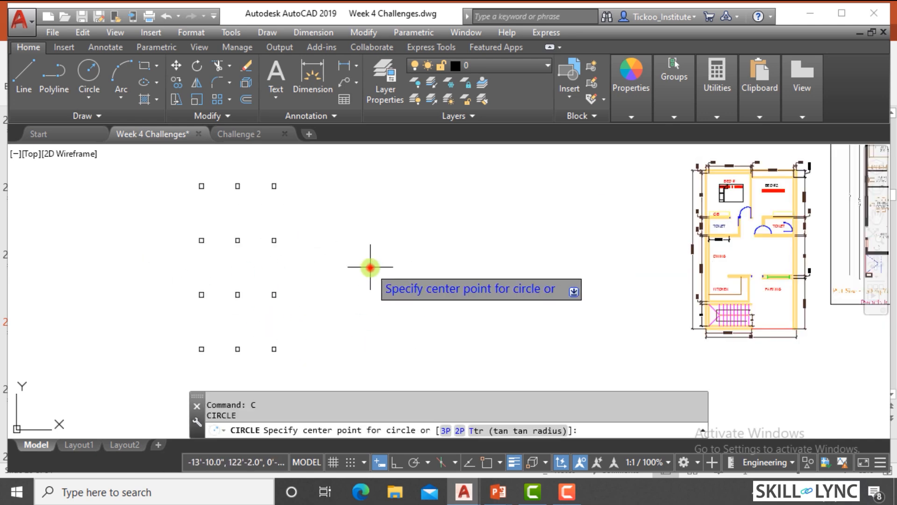
click(369, 267)
text(d)
key(Return)
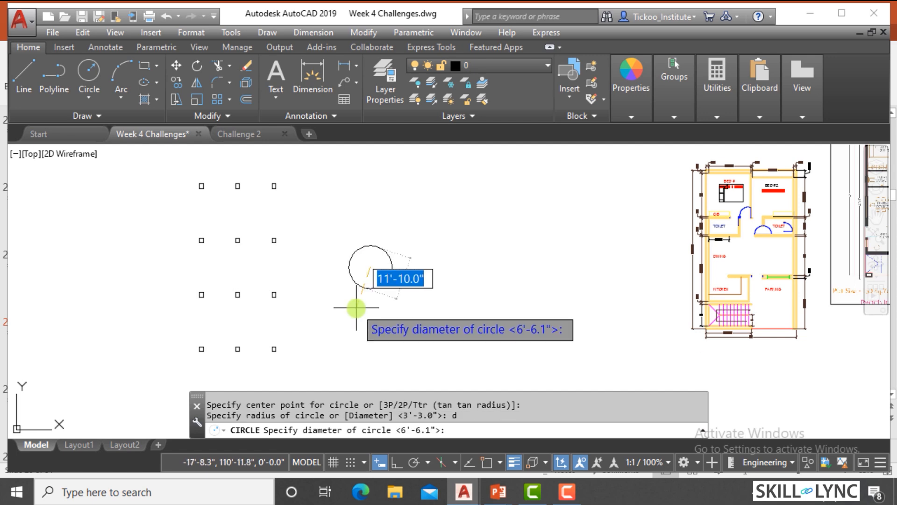
text(12)
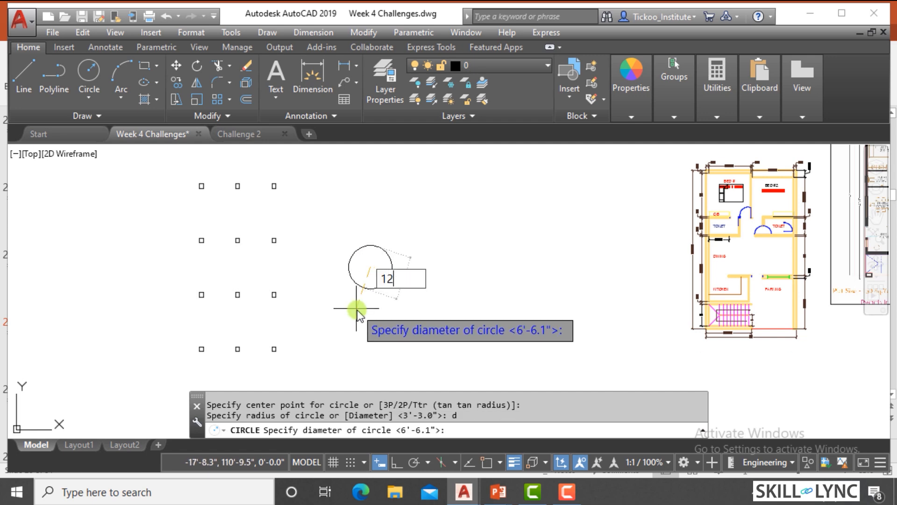
text(")
key(Return)
key(Escape)
key(Escape)
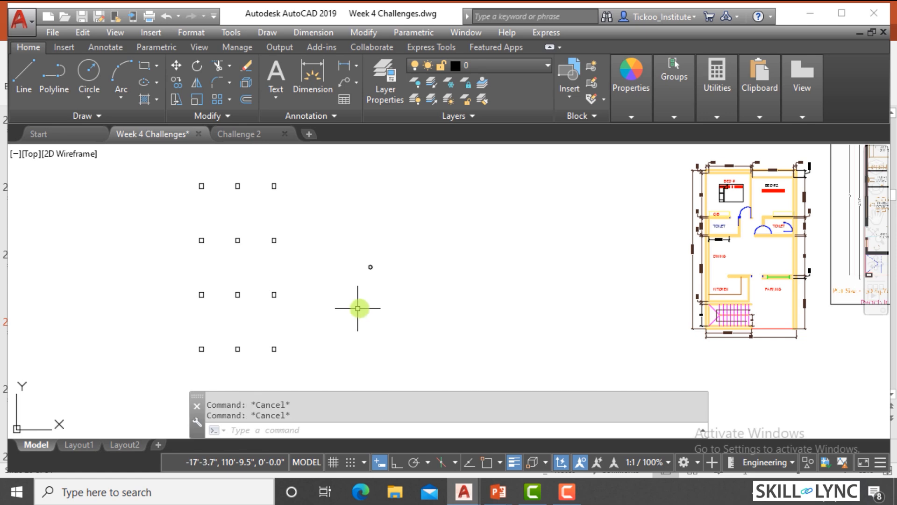
Step: Create a rectangular array of the circle with 5 columns and 6 rows
scroll(373, 243, up, 6)
scroll(134, 282, down, 2)
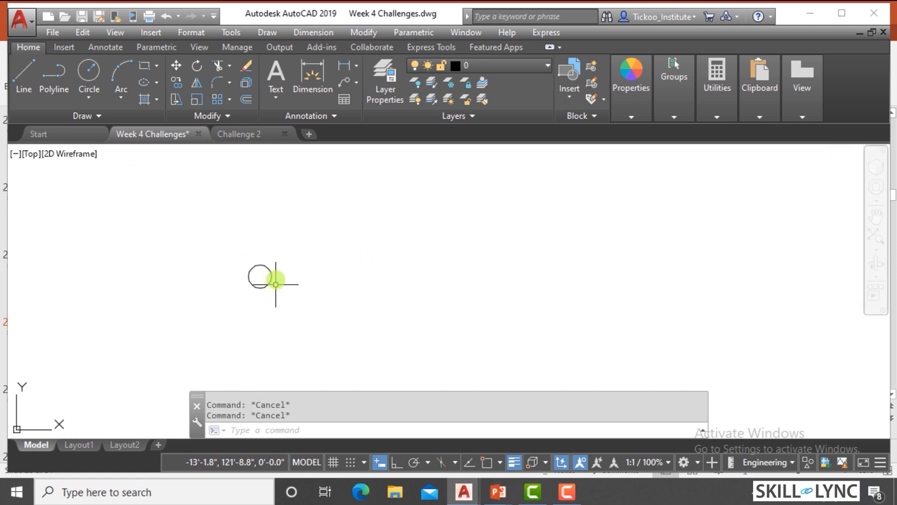
scroll(276, 261, up, 2)
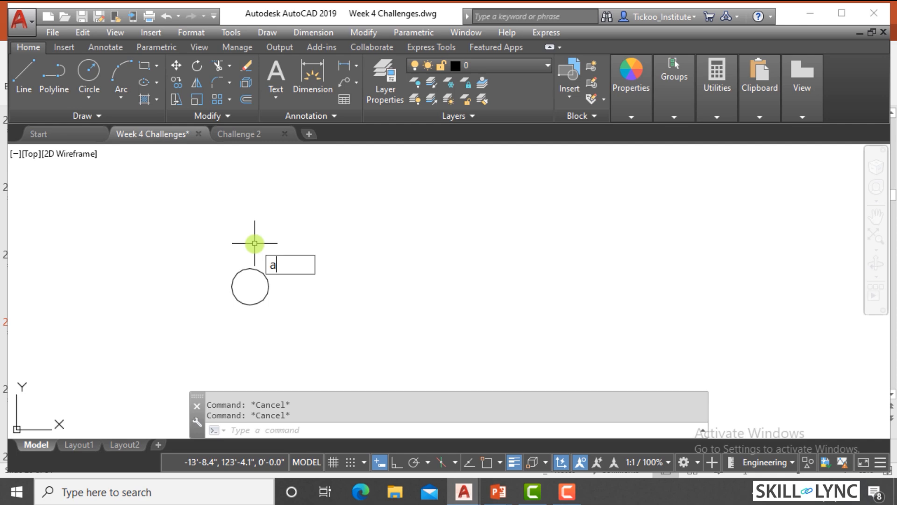
text(AR)
key(Return)
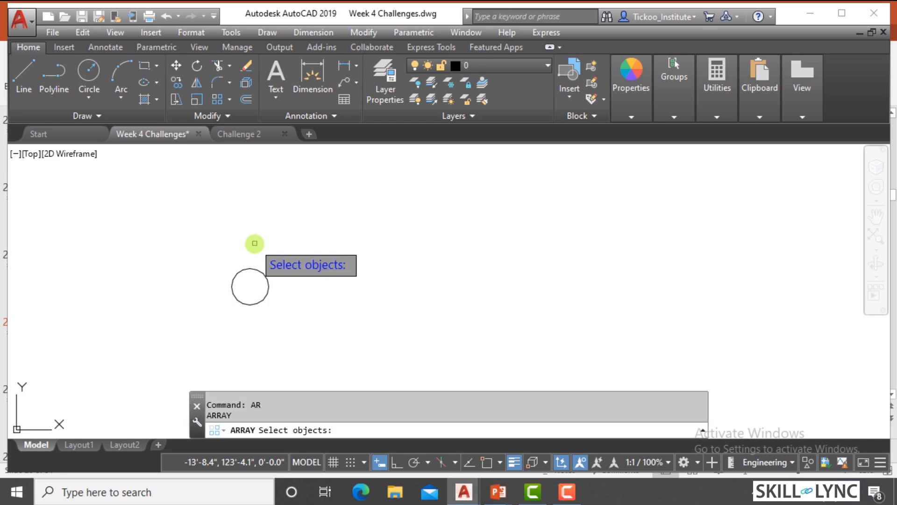
click(266, 279)
key(Return)
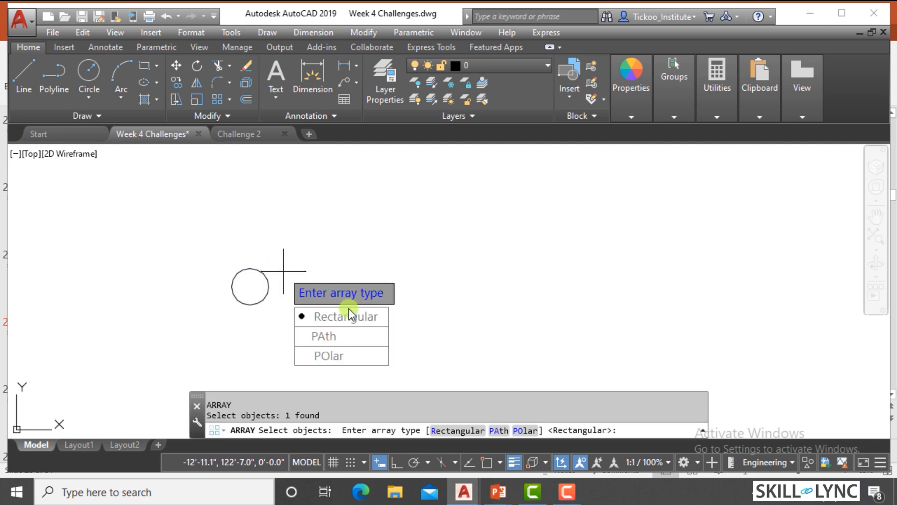
click(367, 323)
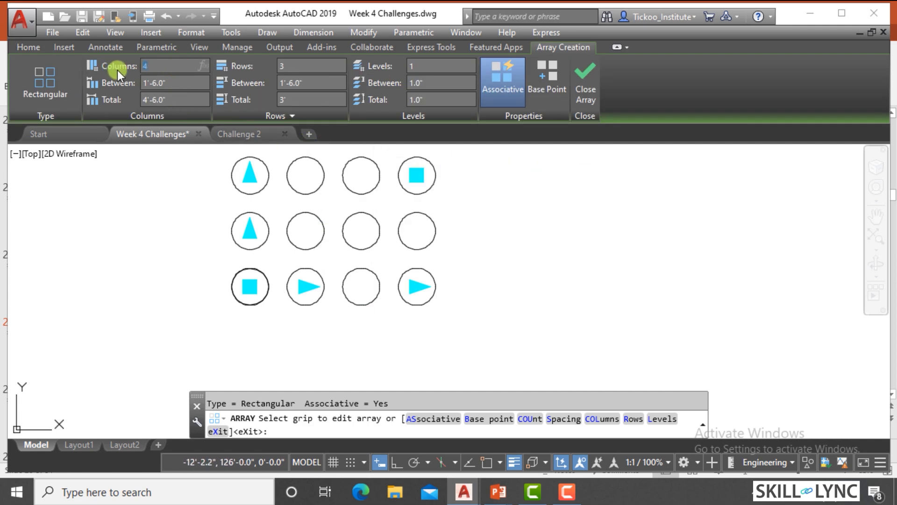
text(5)
click(290, 71)
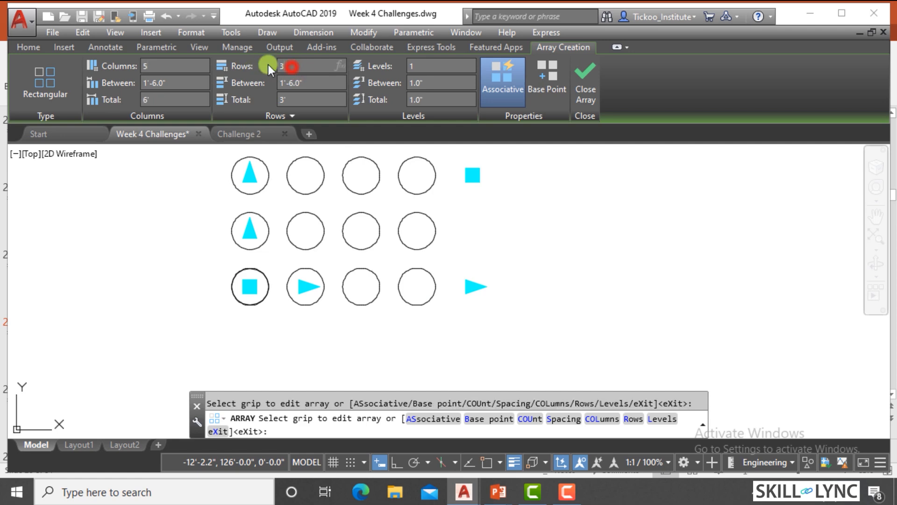
text(6)
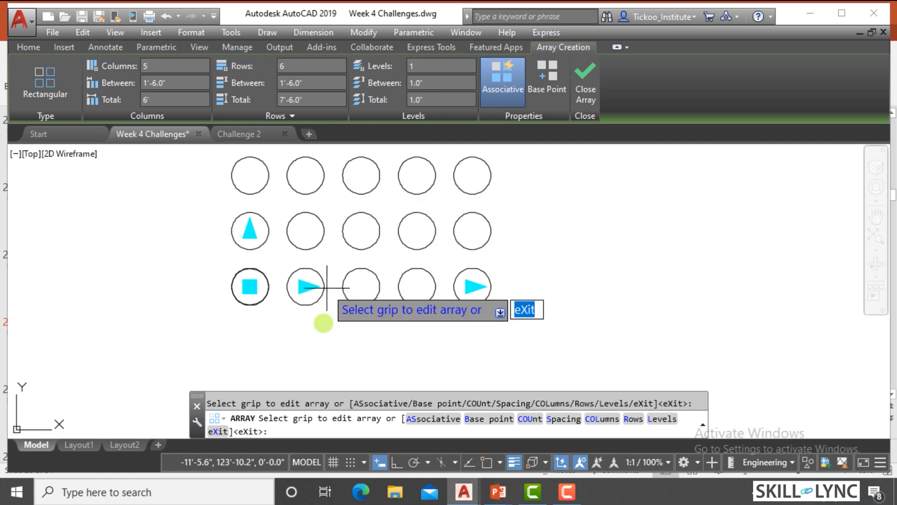
Step: Extend the circle array to 9 columns with its column count grip
scroll(323, 304, down, 4)
scroll(348, 242, up, 2)
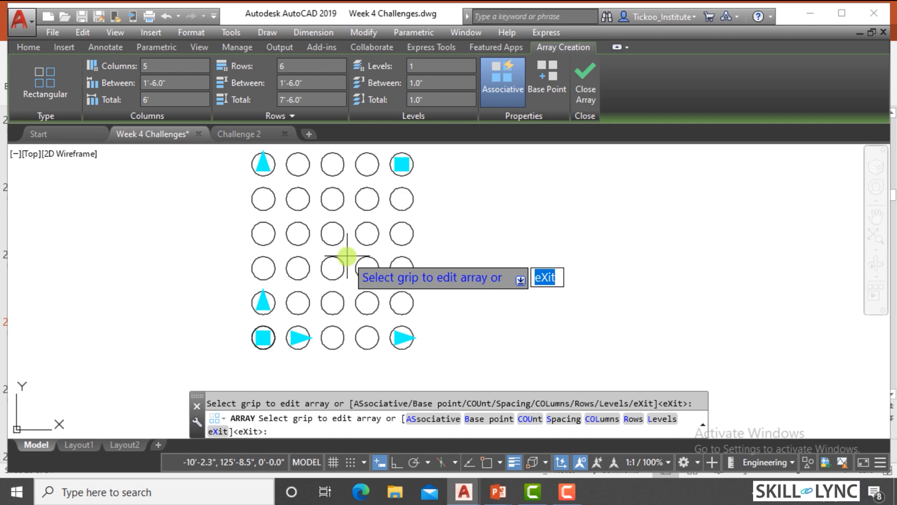
click(402, 338)
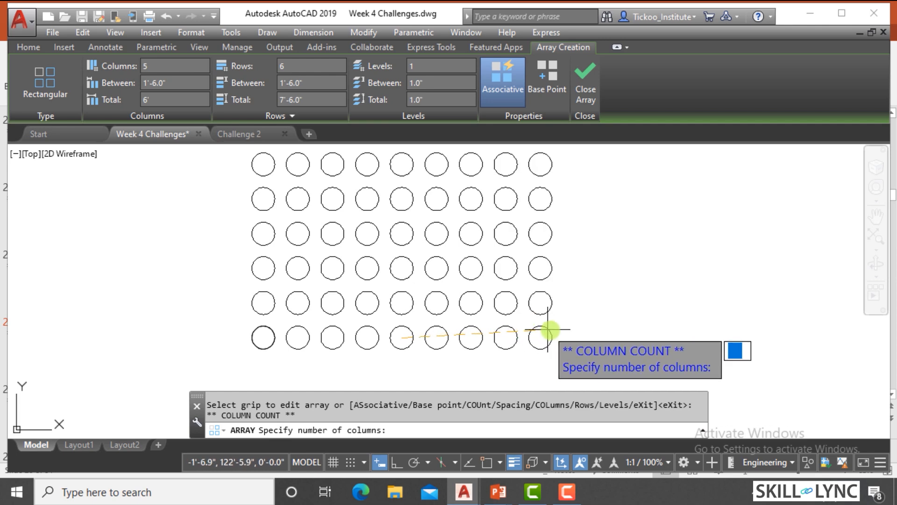
click(574, 327)
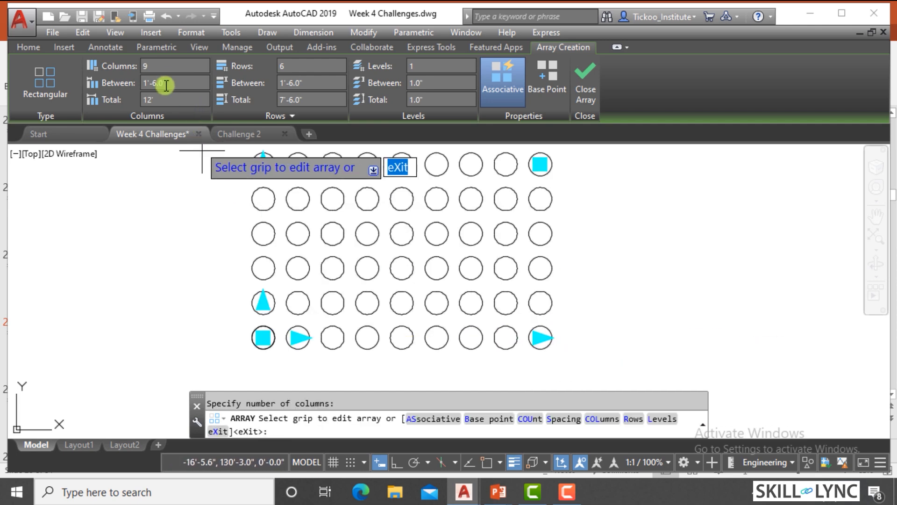
Step: Extend the circle array upward to 9 rows with its row count grip
scroll(445, 357, down, 2)
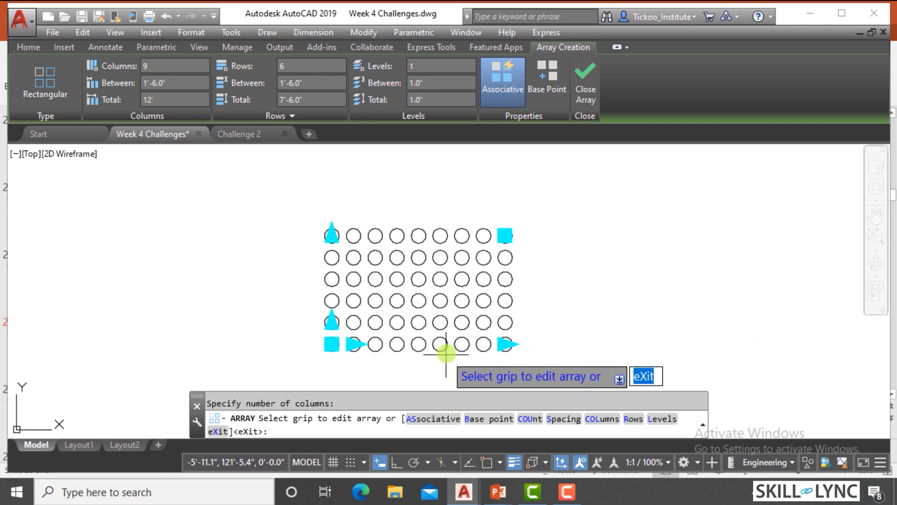
scroll(327, 341, up, 4)
scroll(350, 344, down, 4)
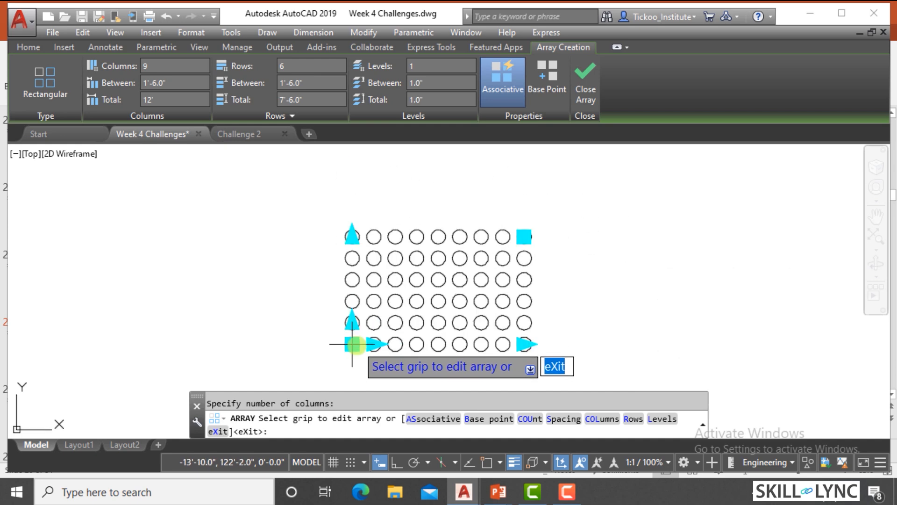
click(352, 236)
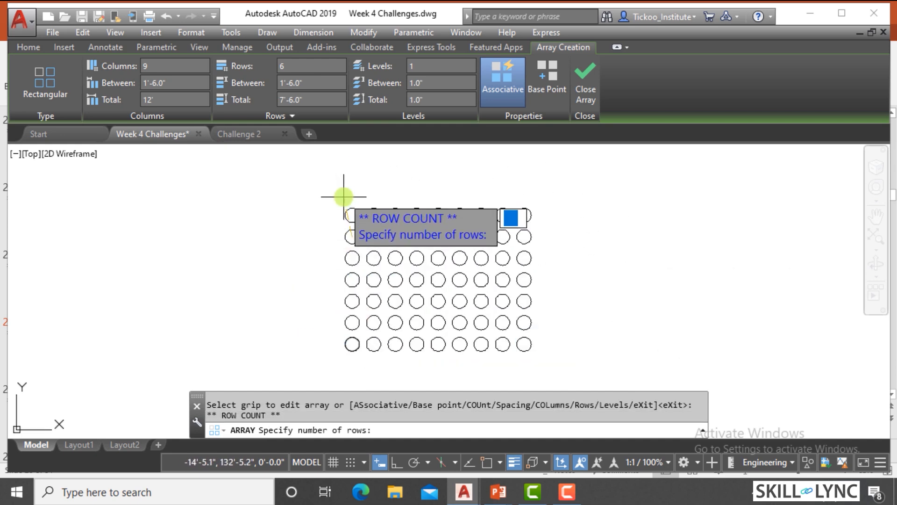
click(350, 170)
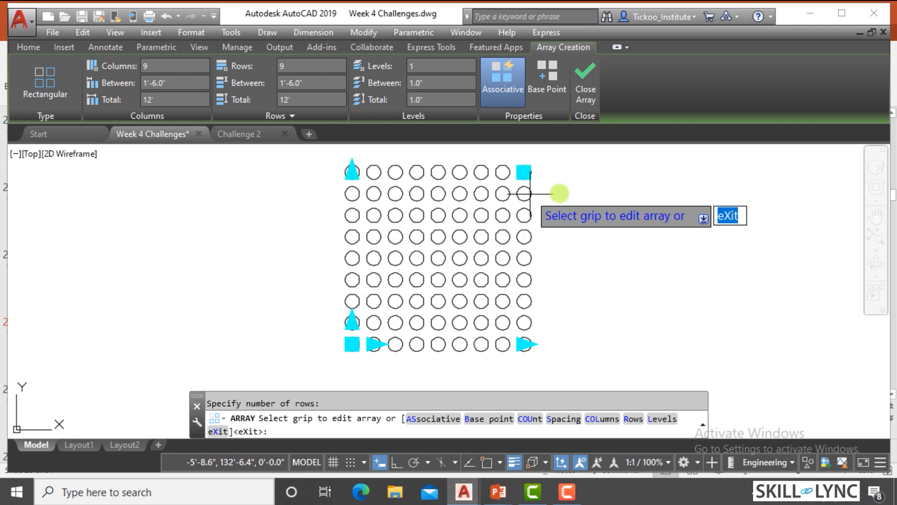
Step: Extend the circle array to 13 columns with its row and column count grip, and try the column spacing grip
scroll(525, 170, up, 2)
scroll(495, 205, down, 2)
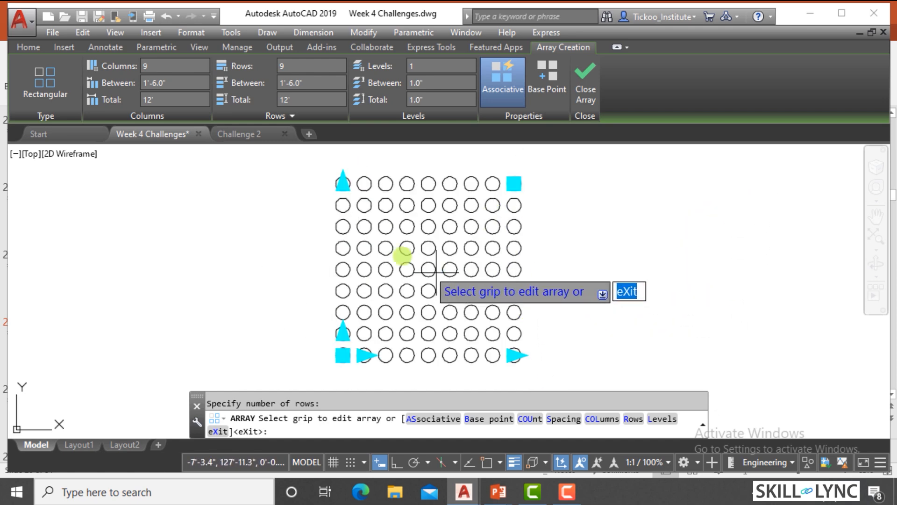
click(514, 183)
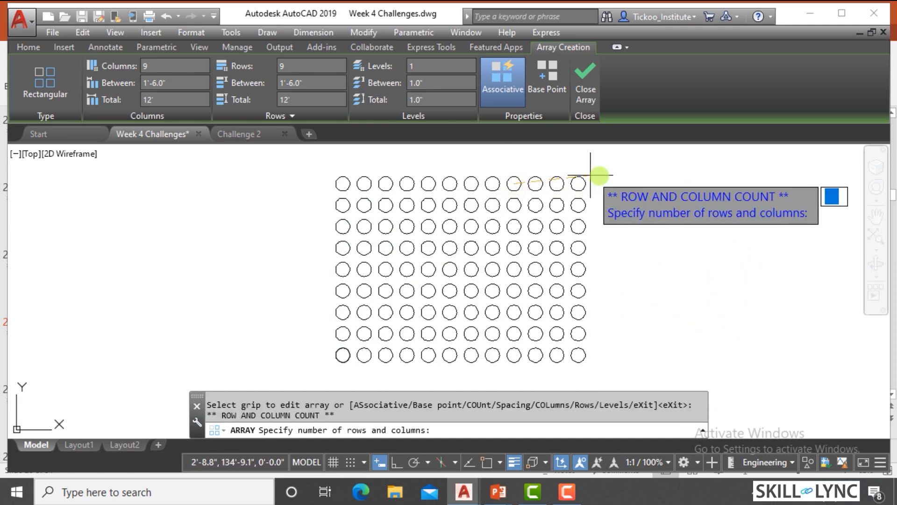
click(600, 183)
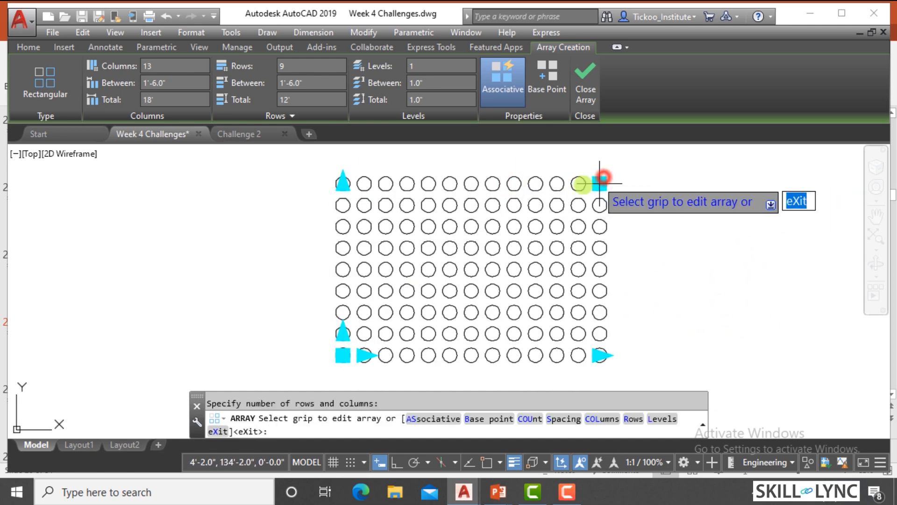
click(369, 354)
click(527, 347)
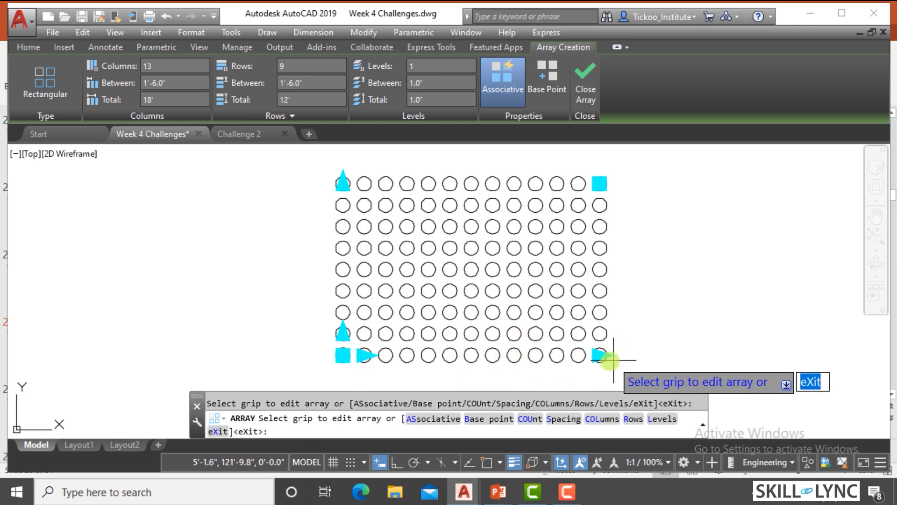
Step: Extend the circle array to 17 columns with its column count grip, and finish the array
click(600, 354)
click(686, 348)
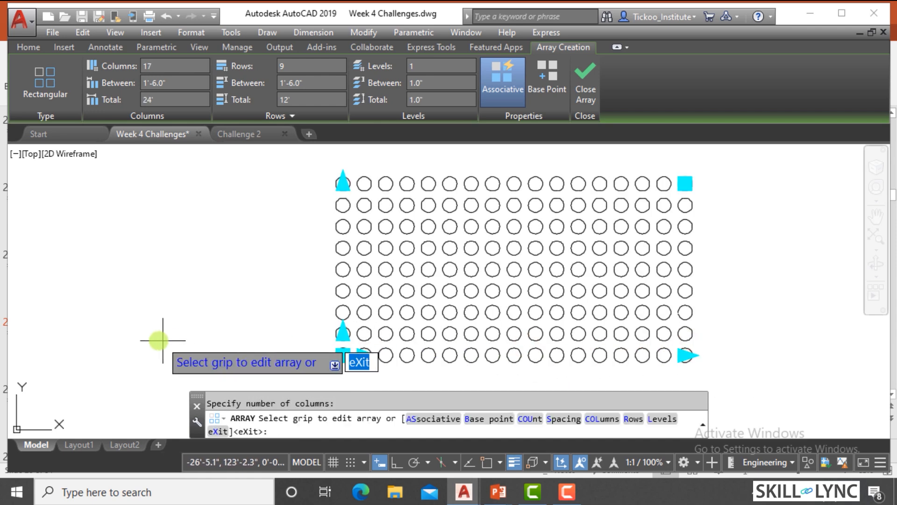
scroll(255, 336, down, 2)
scroll(281, 332, up, 3)
scroll(252, 322, down, 1)
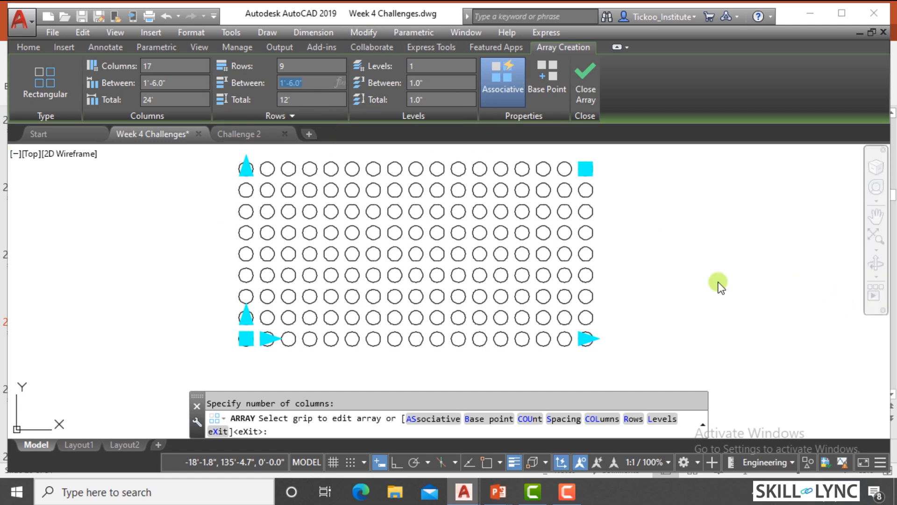
click(587, 97)
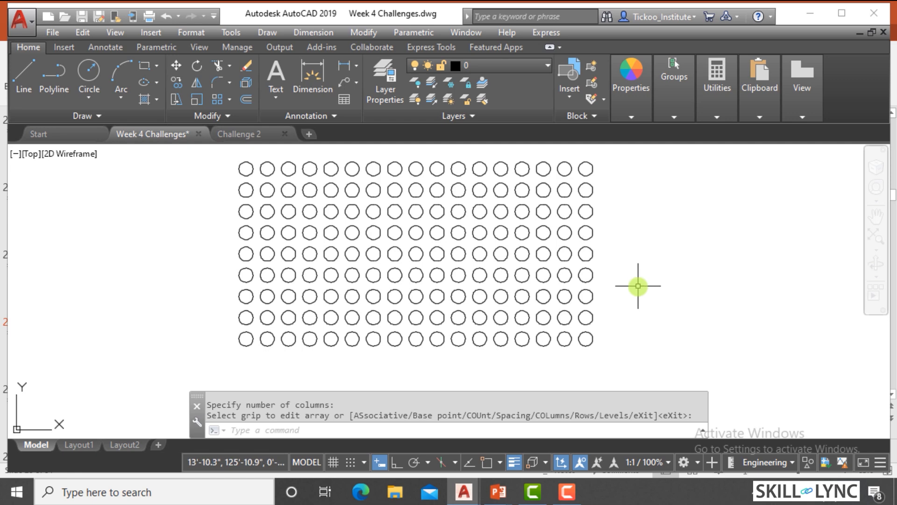
Step: Select the finished circle array and set its number of columns to 12
click(639, 287)
click(533, 313)
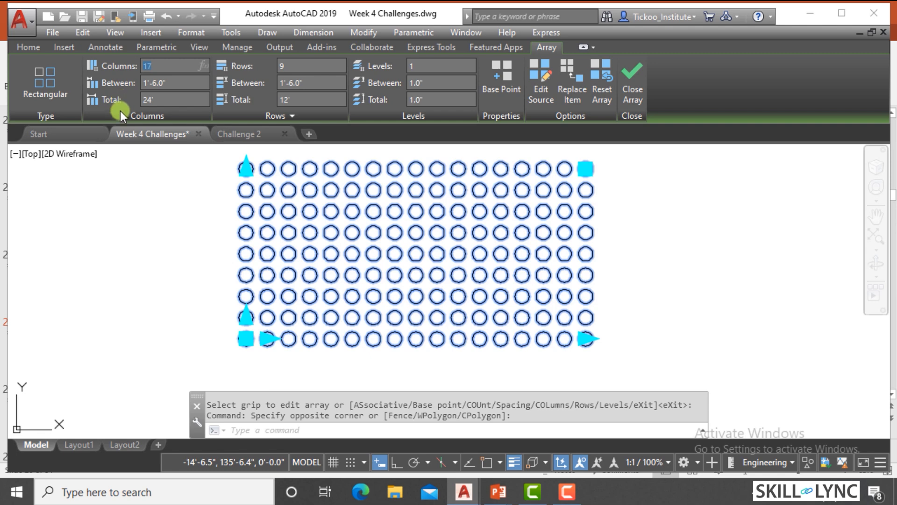
text(12)
click(647, 279)
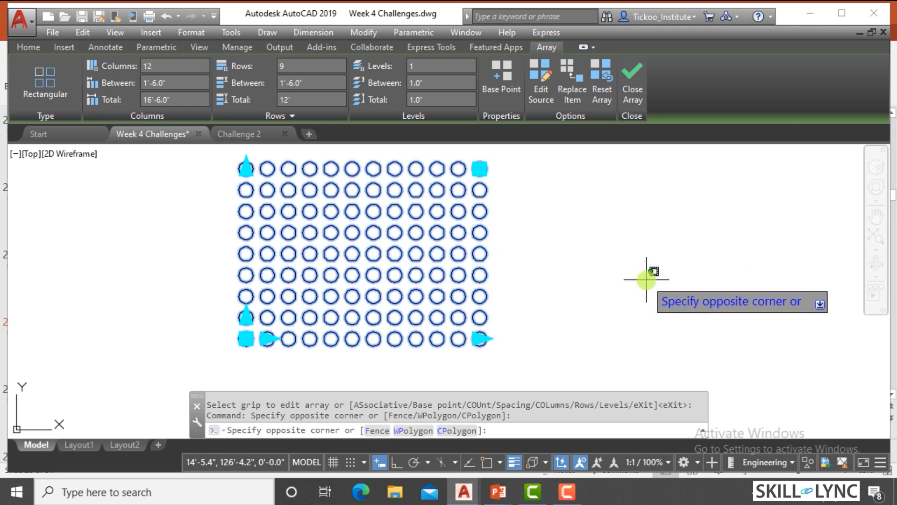
Step: Start editing the source object of the circle array, picking the lower-left circle as the item and accepting the array editing state
click(679, 238)
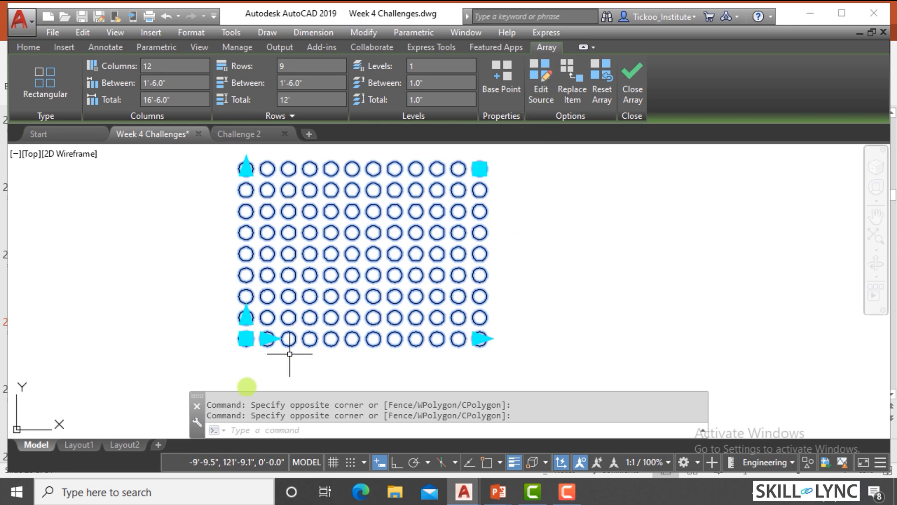
mouse_move(245, 341)
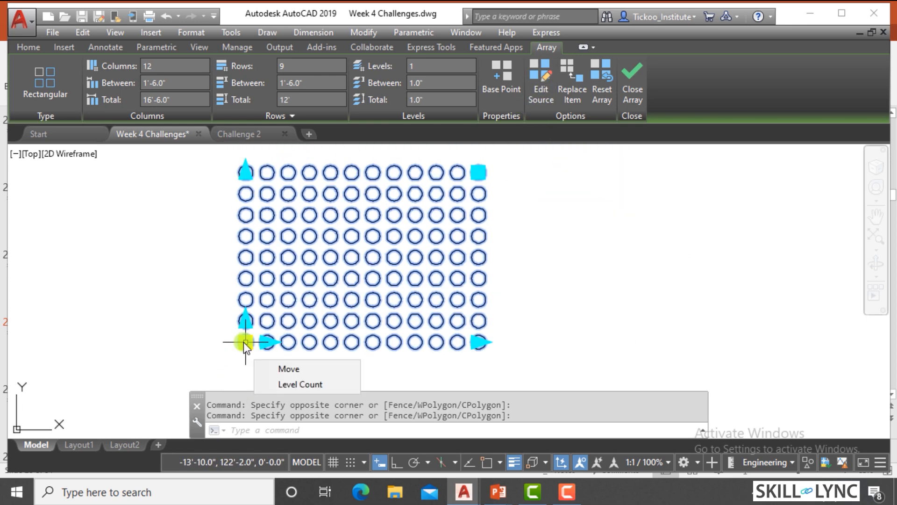
scroll(243, 351, up, 2)
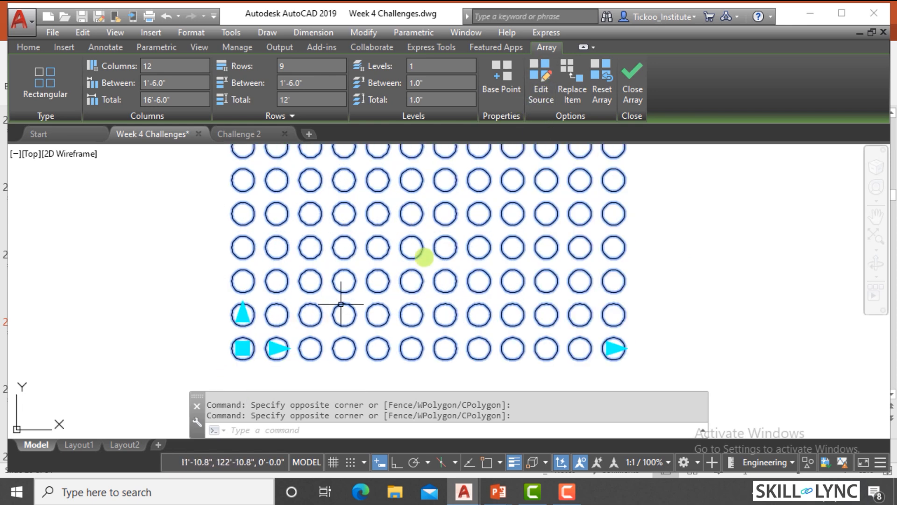
click(546, 97)
scroll(205, 385, up, 2)
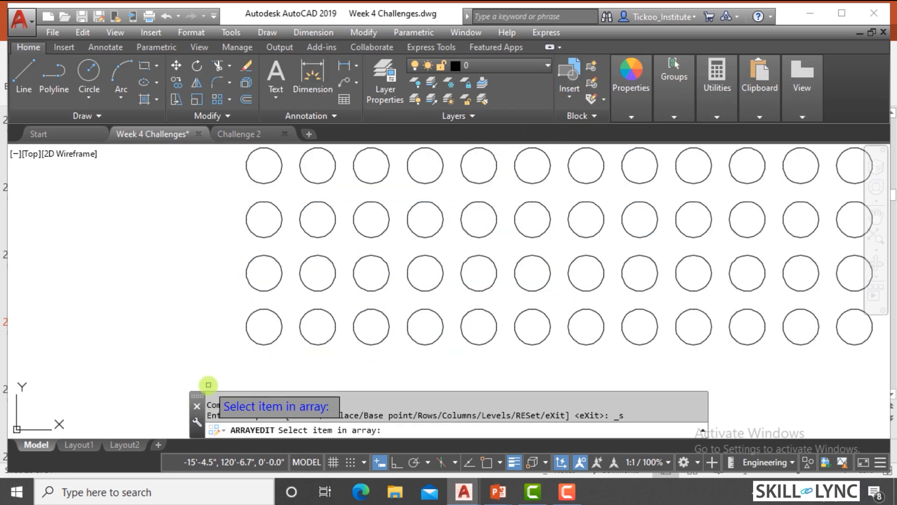
click(265, 345)
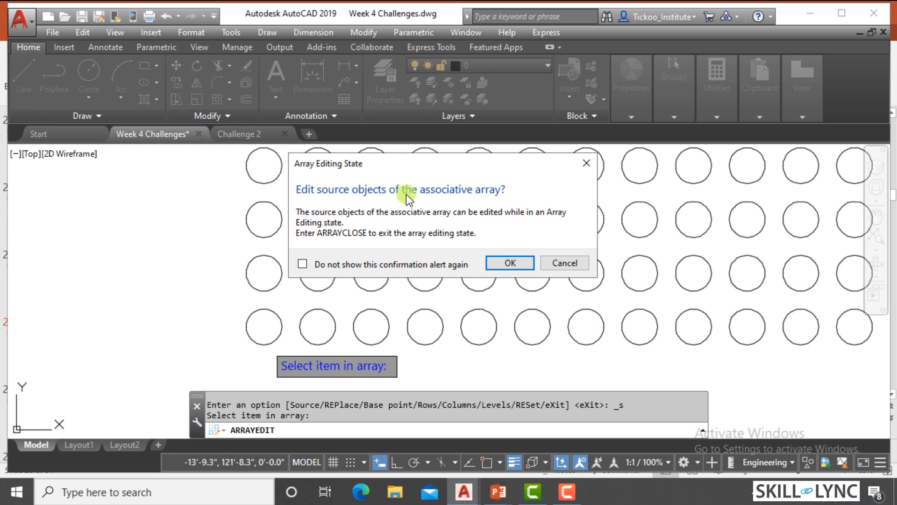
click(522, 264)
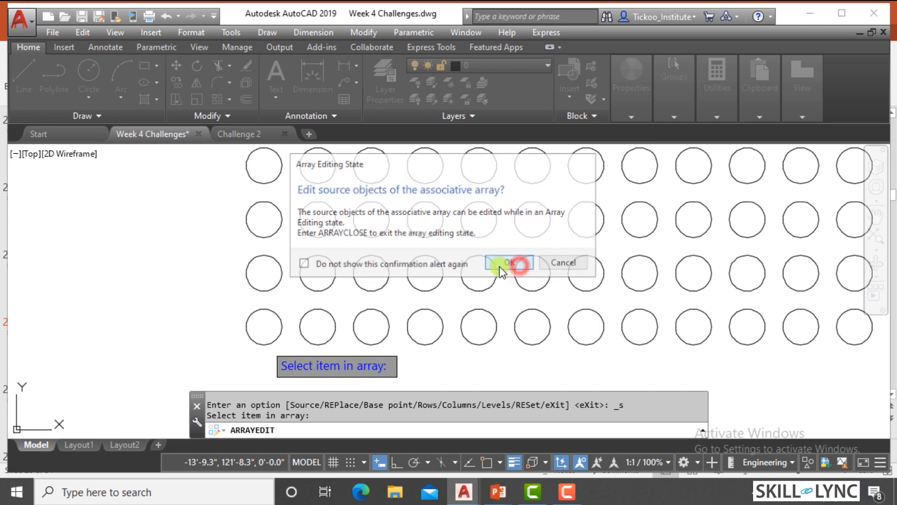
click(298, 327)
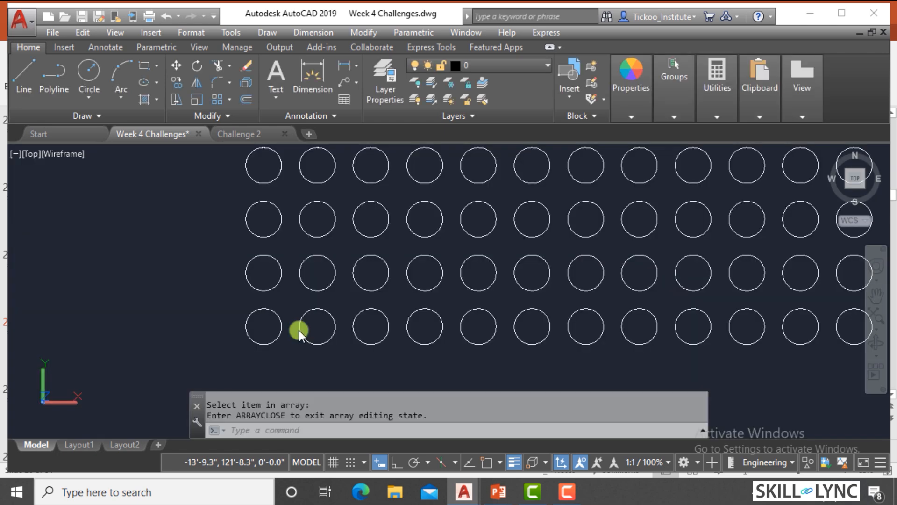
Step: Draw a rectangle around the source circle at the lower-left corner of the array
scroll(253, 327, up, 4)
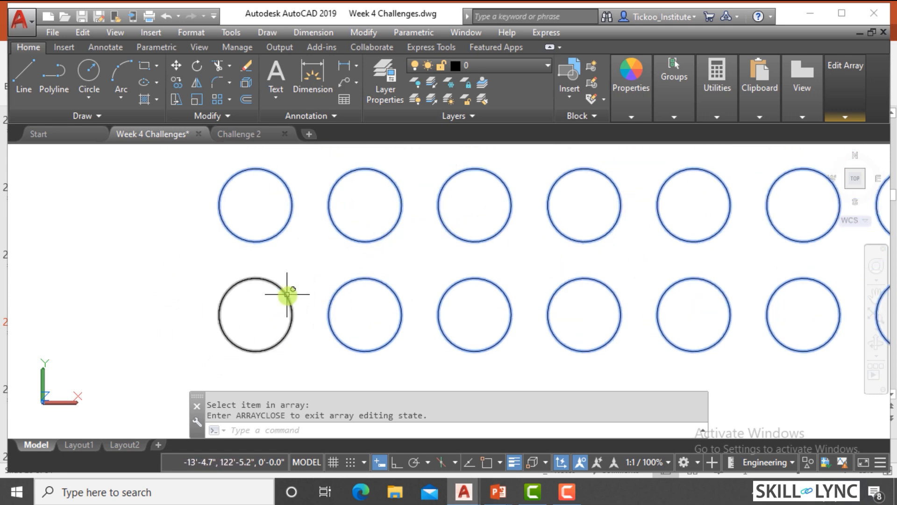
text(c)
key(Return)
click(206, 271)
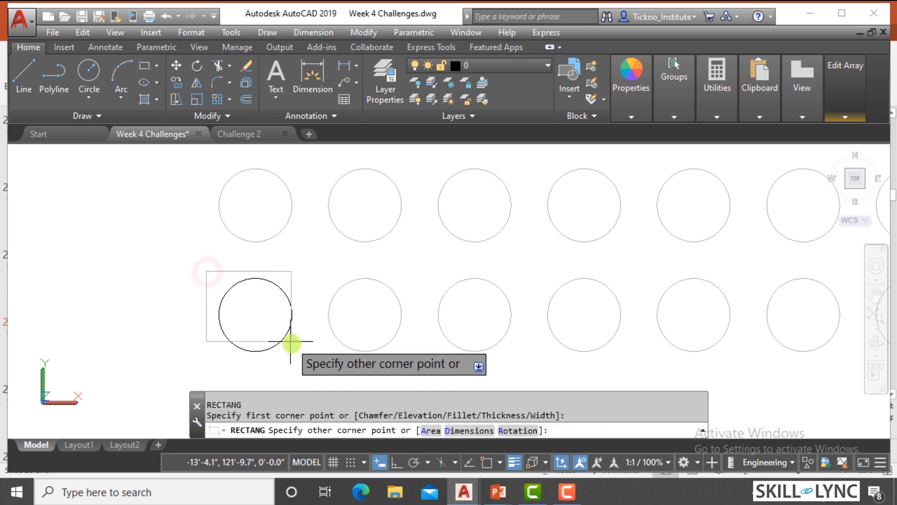
click(299, 358)
scroll(213, 359, down, 6)
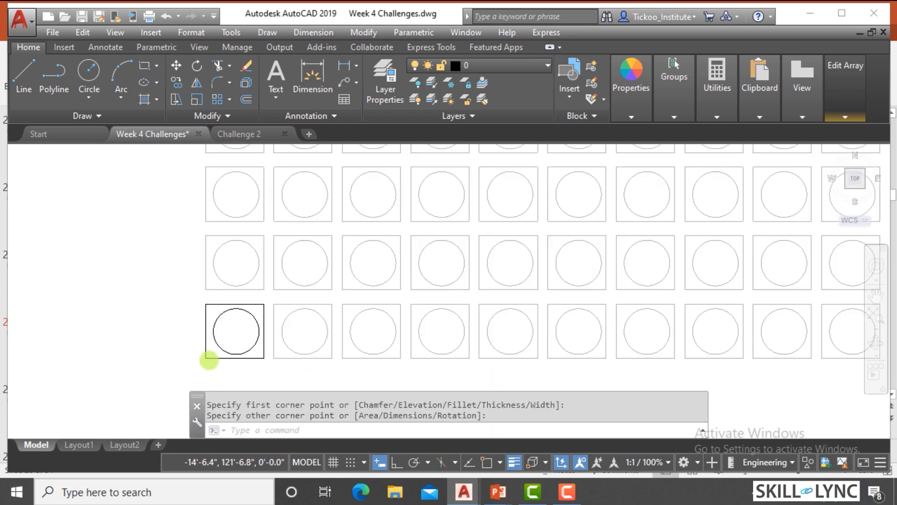
Step: Erase the source circle inside the new rectangle
scroll(219, 354, up, 2)
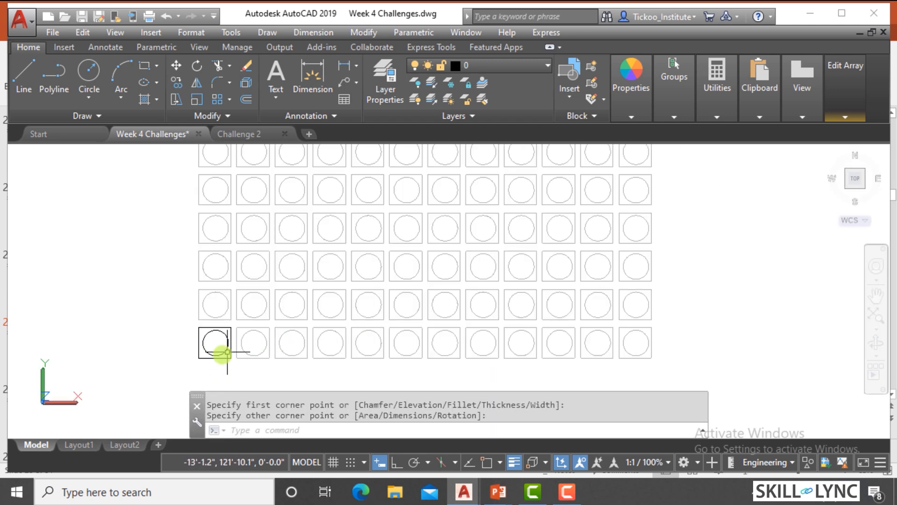
click(227, 337)
text(E)
key(Return)
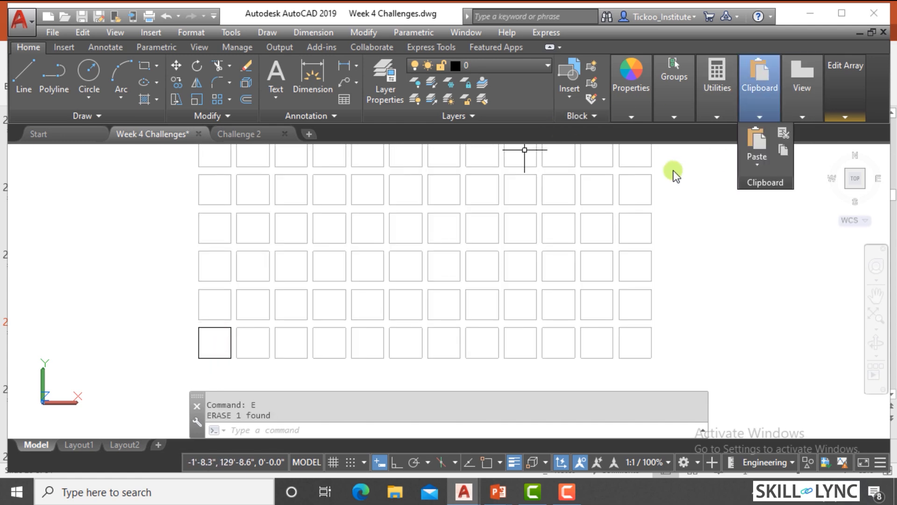
Step: Save the changes to the array source and leave the array editing state
scroll(290, 349, down, 2)
mouse_move(674, 100)
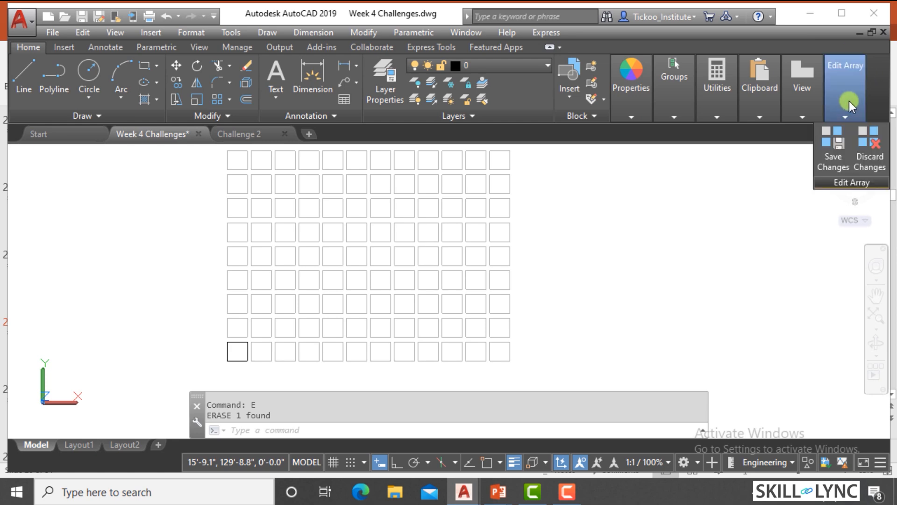
click(849, 96)
click(837, 154)
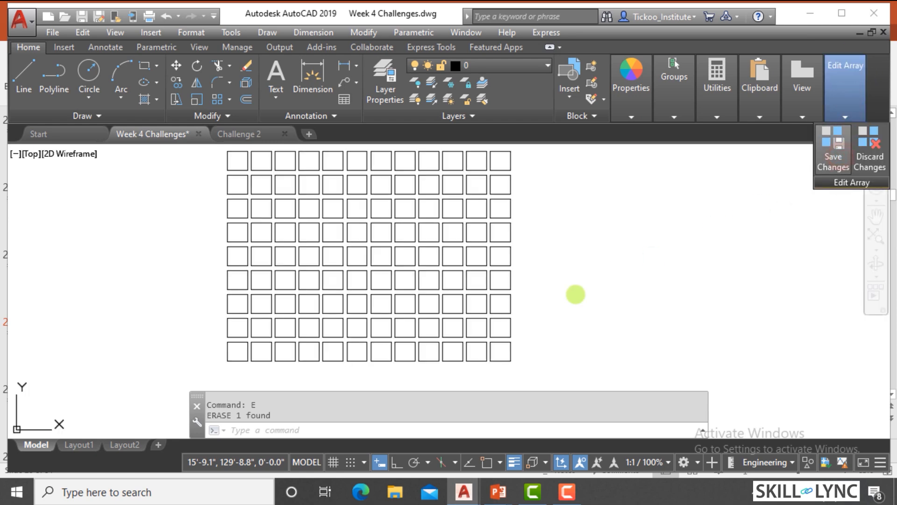
key(Escape)
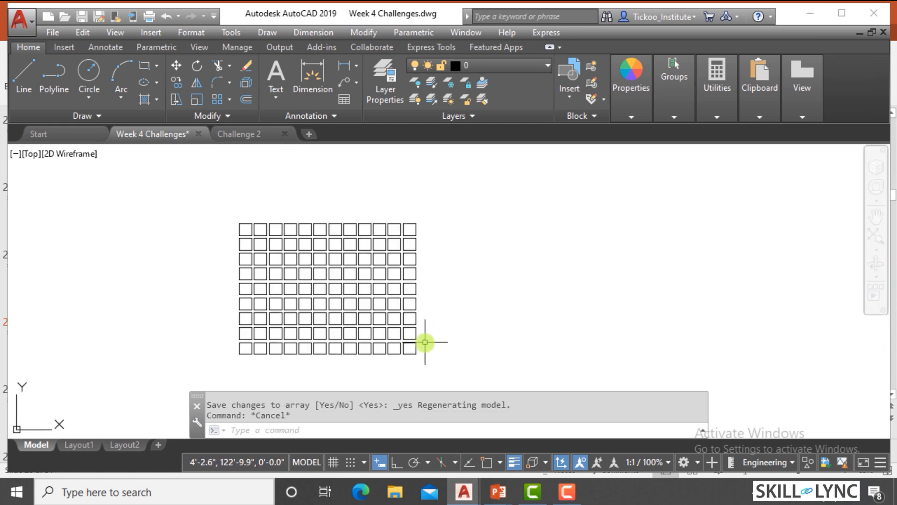
Step: Select the edited rectangle array to review its array settings and editing options, and close the array editor without changes
click(423, 344)
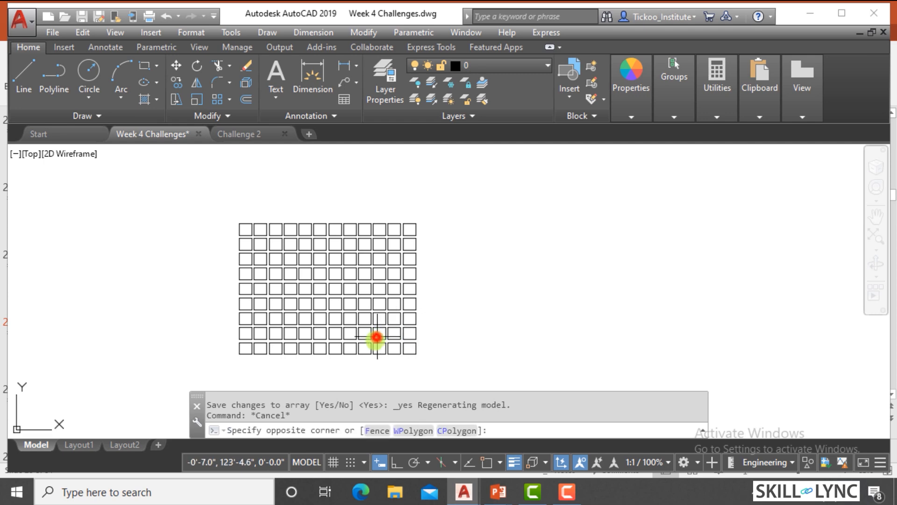
click(357, 360)
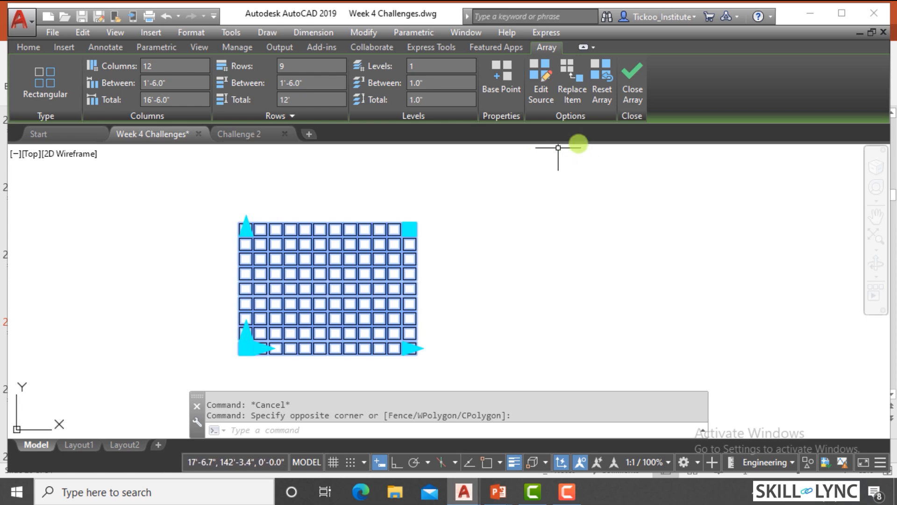
click(632, 107)
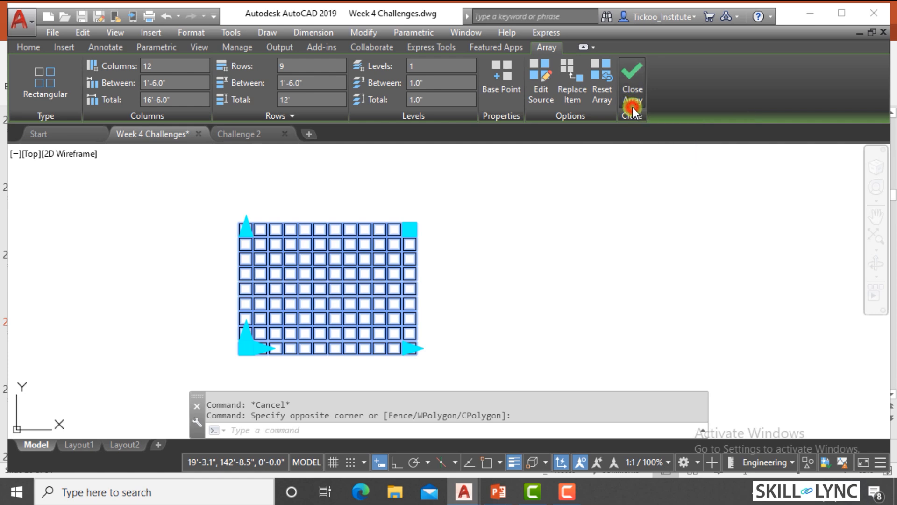
click(458, 265)
click(373, 303)
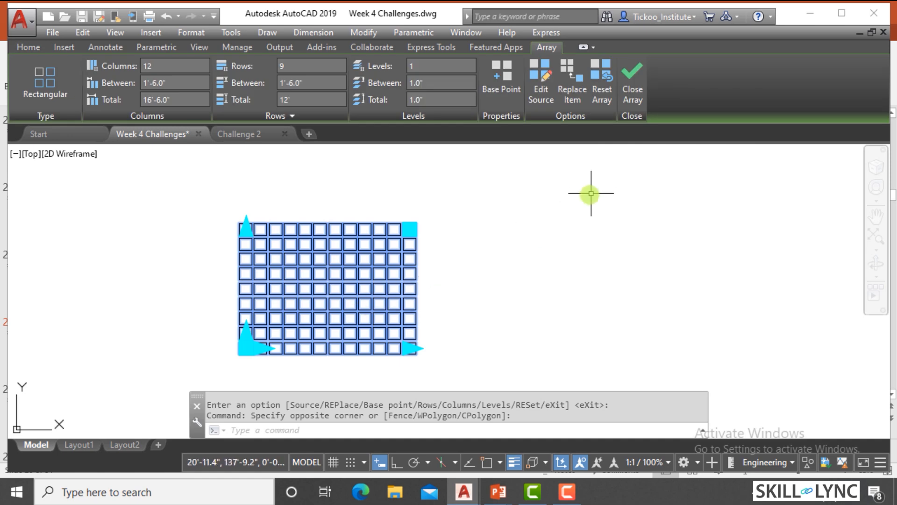
click(627, 91)
Step: Draw a large circle with a radius of about 4'-5" in the empty area to the right of the rectangle array
scroll(345, 266, down, 2)
scroll(351, 267, up, 2)
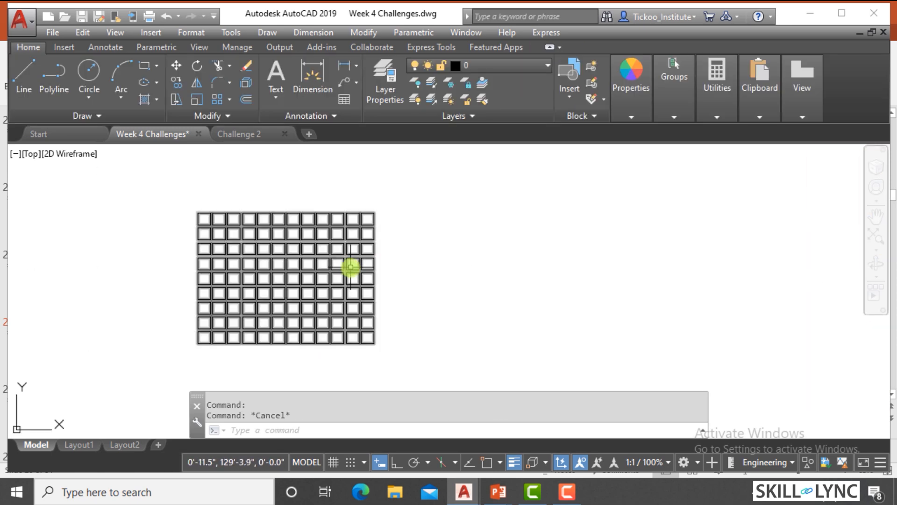
scroll(449, 275, up, 2)
scroll(309, 276, down, 2)
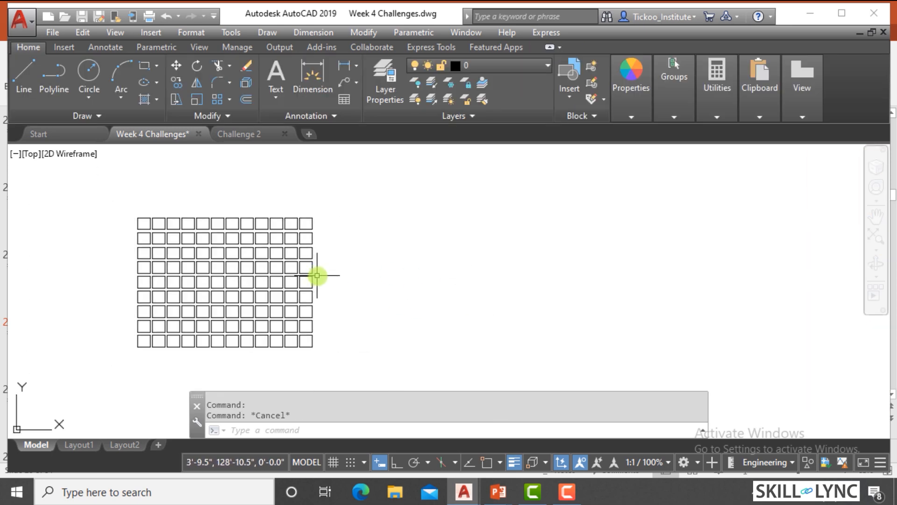
scroll(297, 257, down, 2)
scroll(429, 264, up, 2)
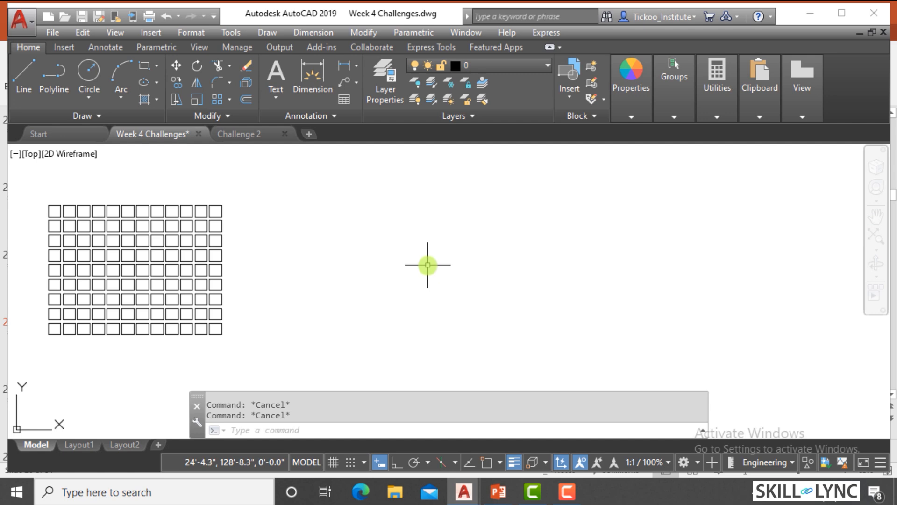
text(c)
key(Return)
click(461, 242)
click(442, 280)
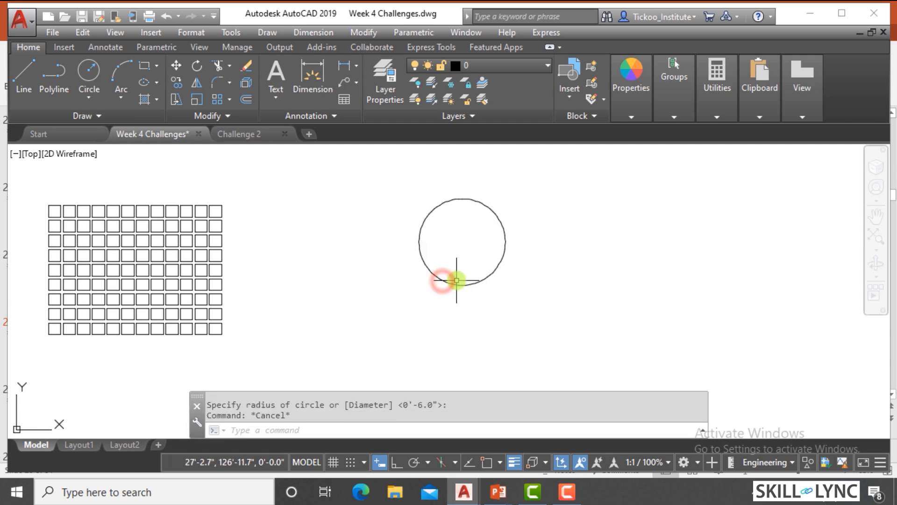
Step: Draw a small circle with a radius of about 1'-3" just above the large circle
scroll(481, 224, down, 2)
scroll(463, 224, up, 3)
key(Escape)
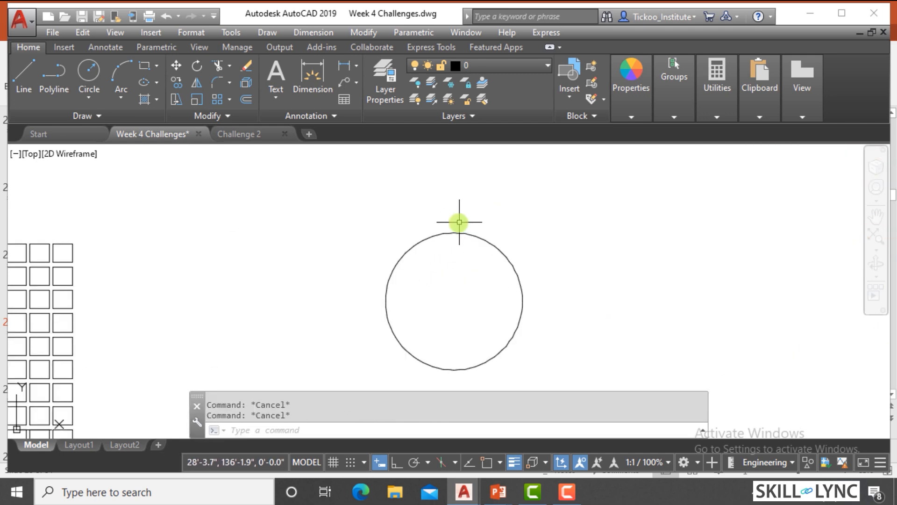
text(c)
key(Return)
click(457, 199)
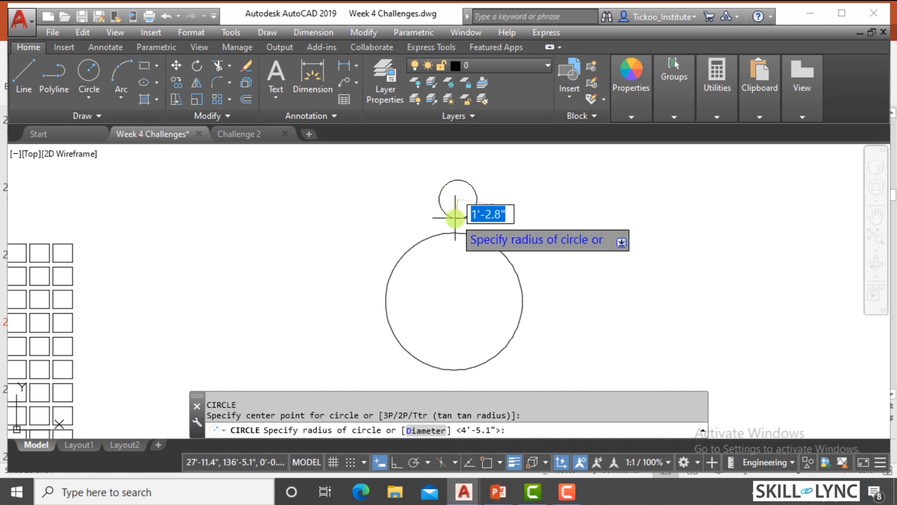
click(456, 217)
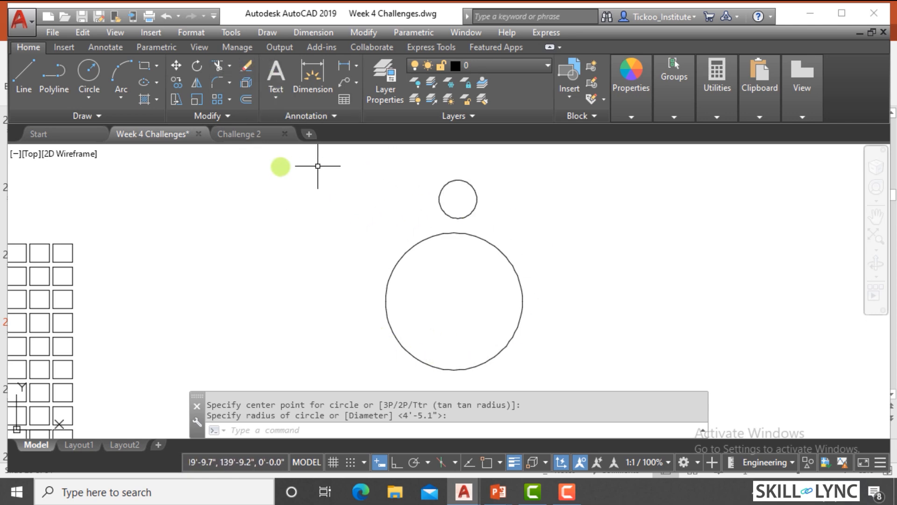
Step: Create a polar array of the small circle around the large circle's center, using the Center snap override
click(229, 100)
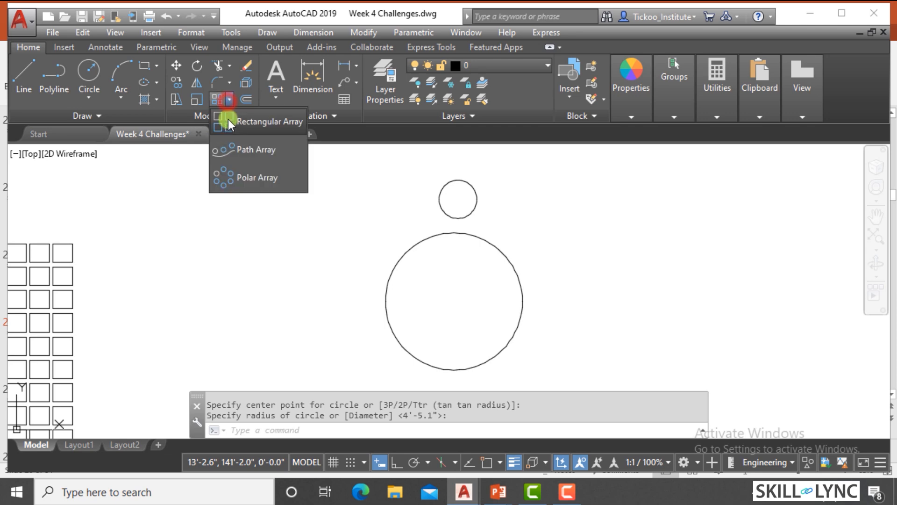
click(240, 180)
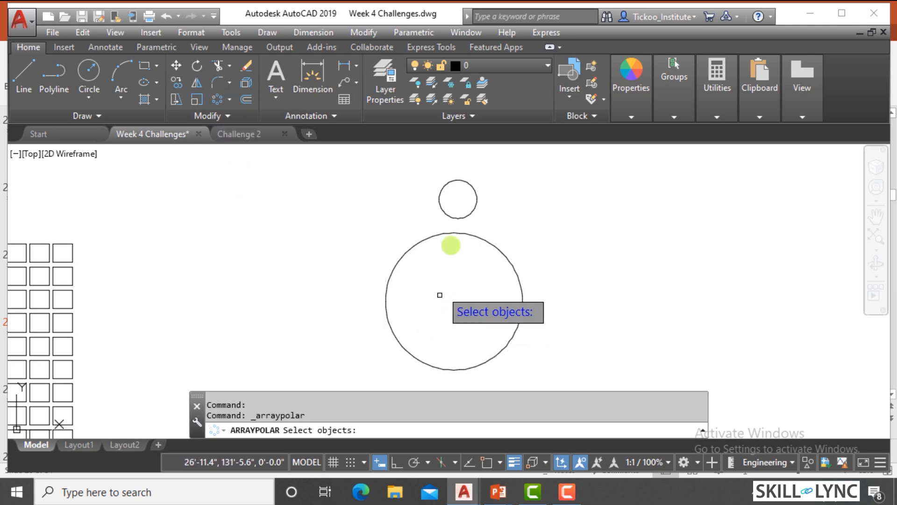
click(462, 218)
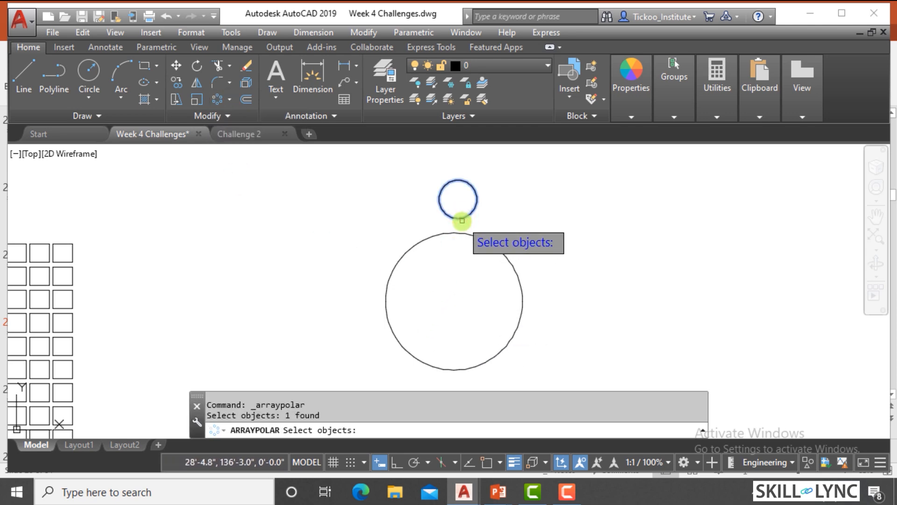
key(Return)
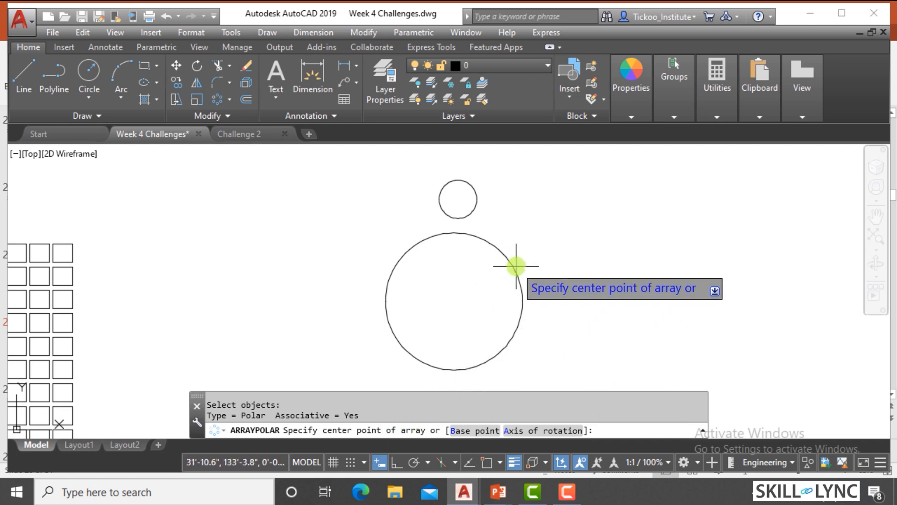
scroll(428, 241, down, 2)
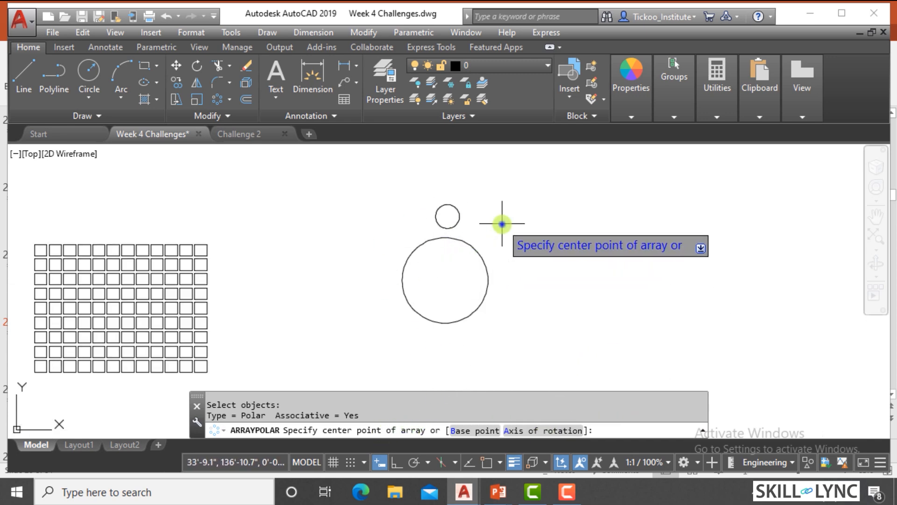
right_click(501, 225)
mouse_move(560, 318)
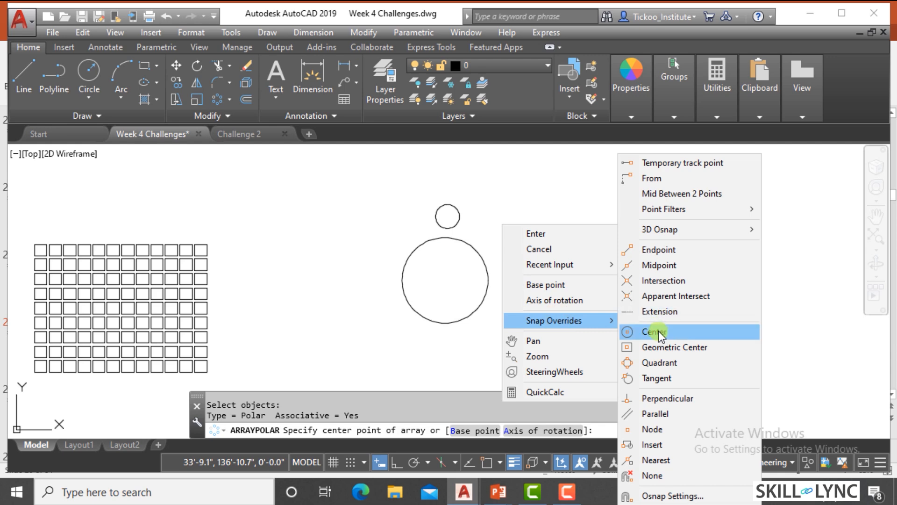
click(658, 331)
click(445, 280)
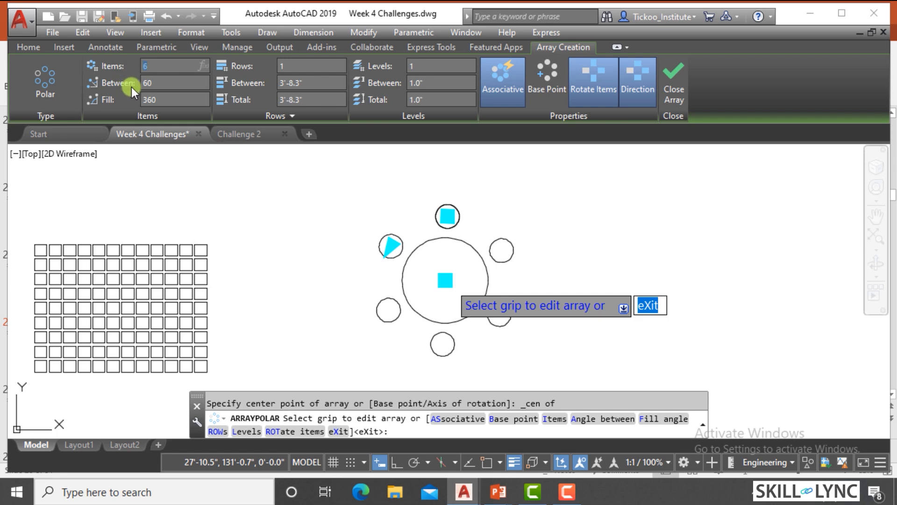
Step: Set the polar array's number of items to 12 and open its angle between items for editing
text(12)
click(155, 85)
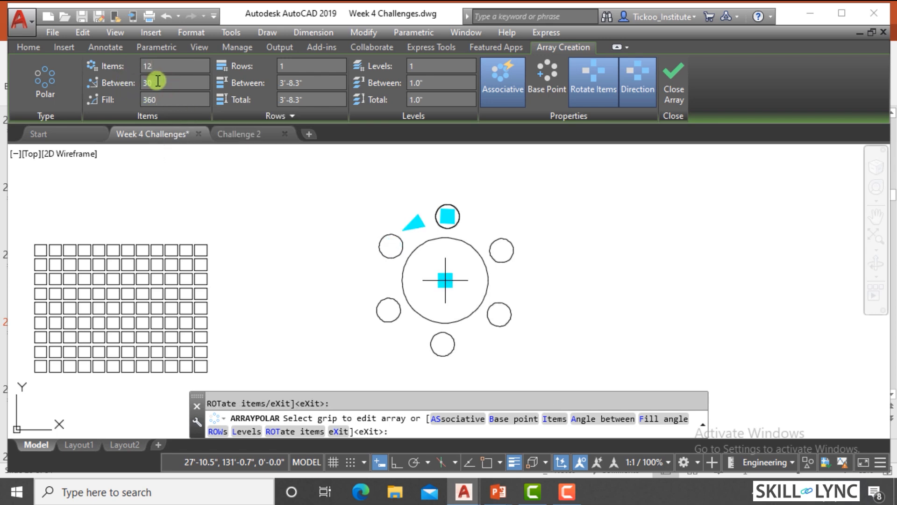
click(154, 82)
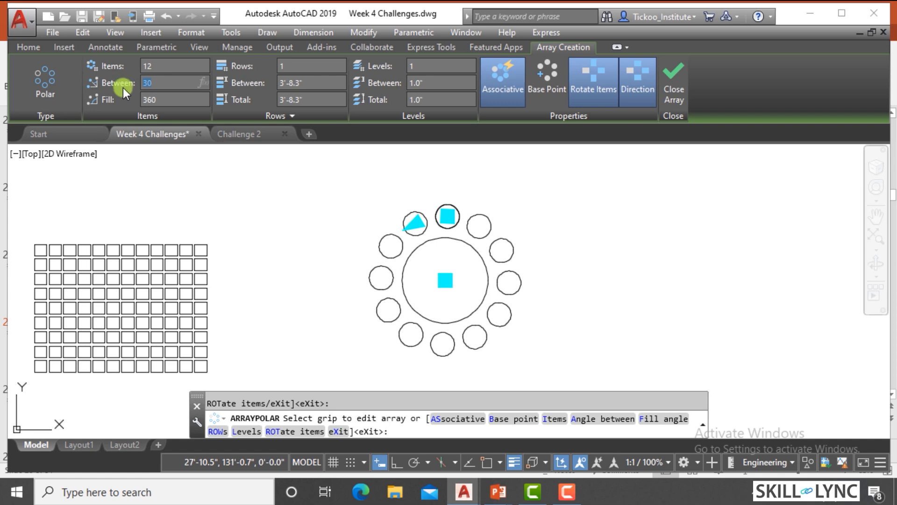
Step: Set the polar array's fill angle to 180 degrees and the angle between items to 10 degrees
click(164, 101)
click(286, 186)
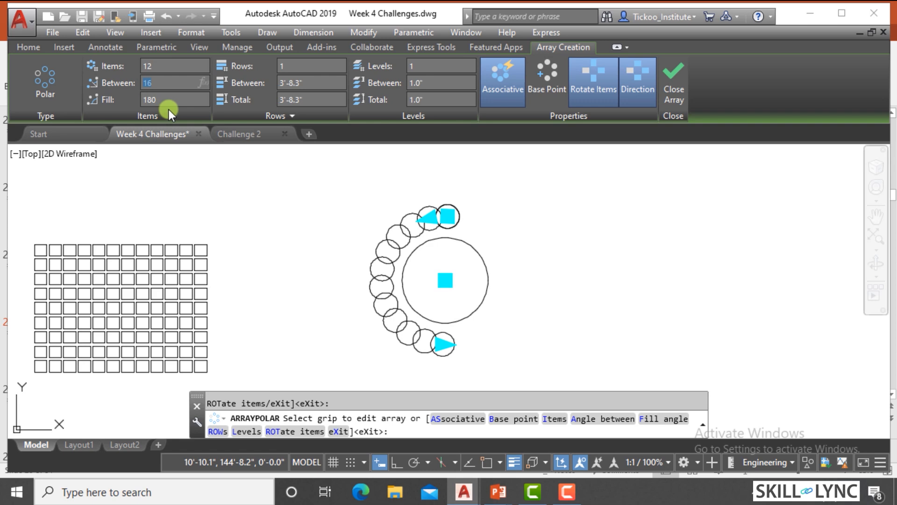
text(10)
click(169, 100)
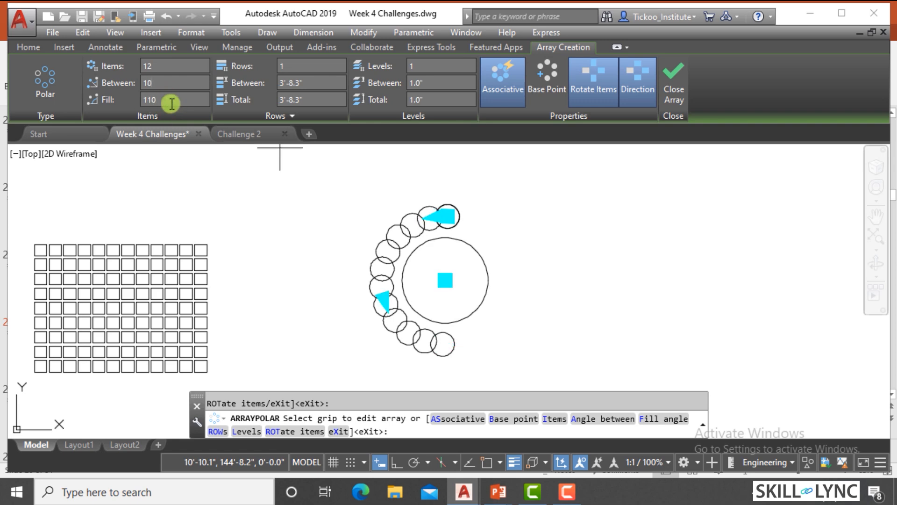
Step: Restore the polar array to a full circle by setting its fill angle to 360 degrees
click(183, 64)
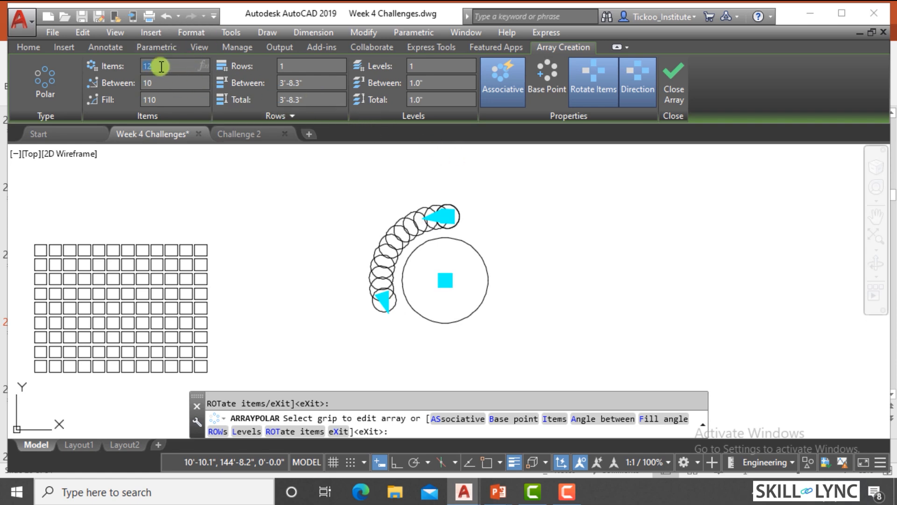
text(3)
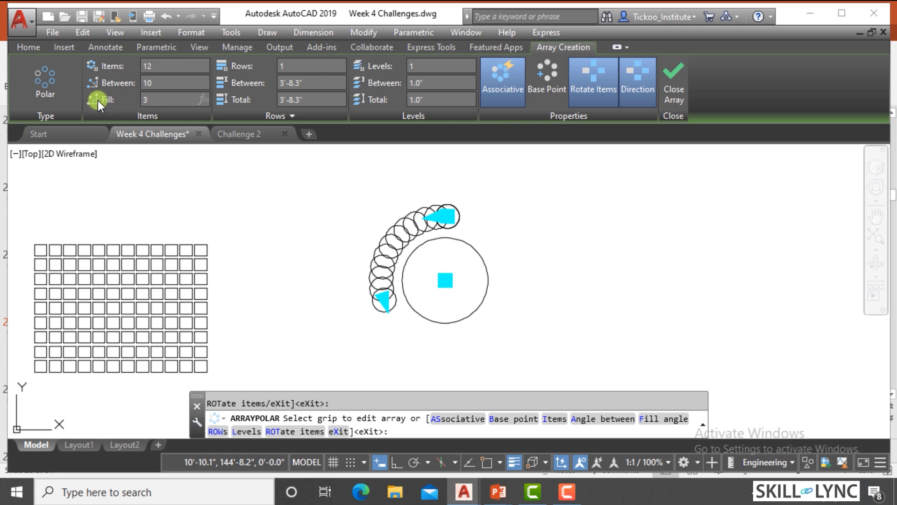
text(60)
Step: Set the polar array's number of rows to 3 and finish the array
click(214, 78)
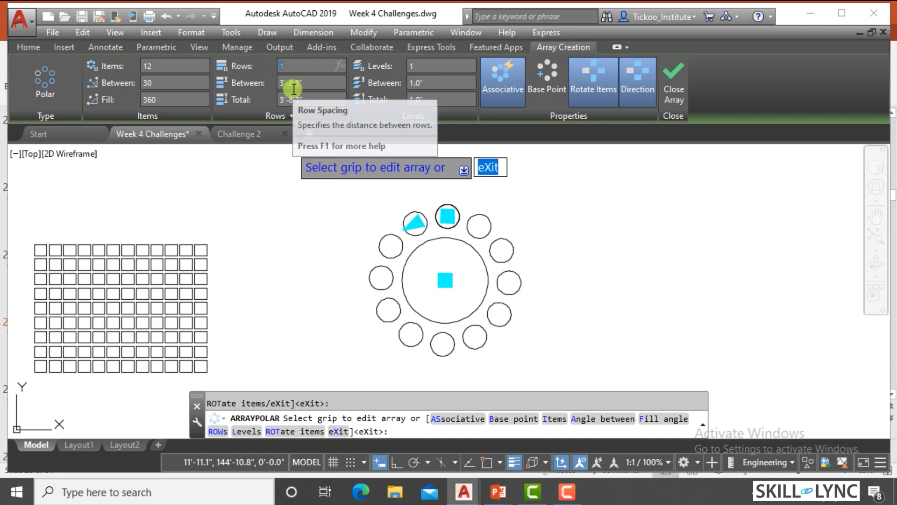
text(3)
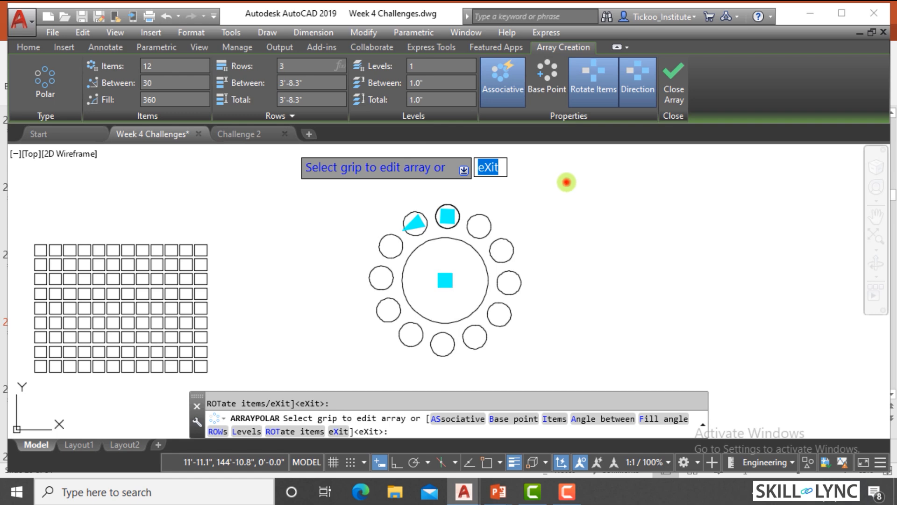
click(567, 182)
scroll(426, 234, down, 3)
scroll(458, 235, up, 2)
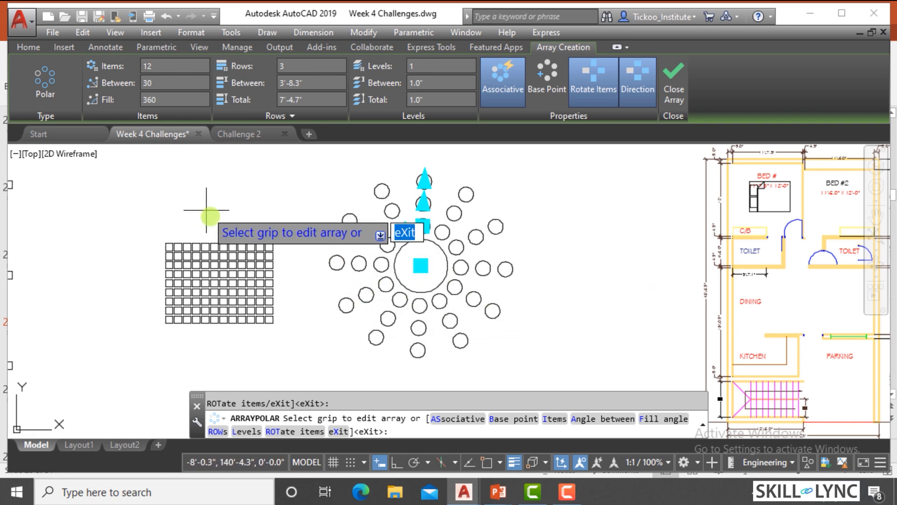
scroll(477, 225, up, 2)
scroll(194, 215, down, 2)
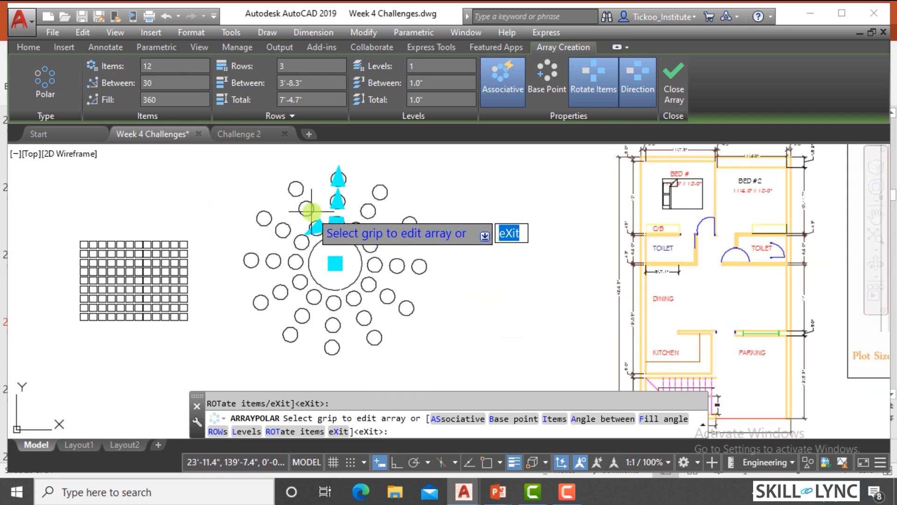
scroll(308, 210, down, 1)
scroll(314, 204, up, 3)
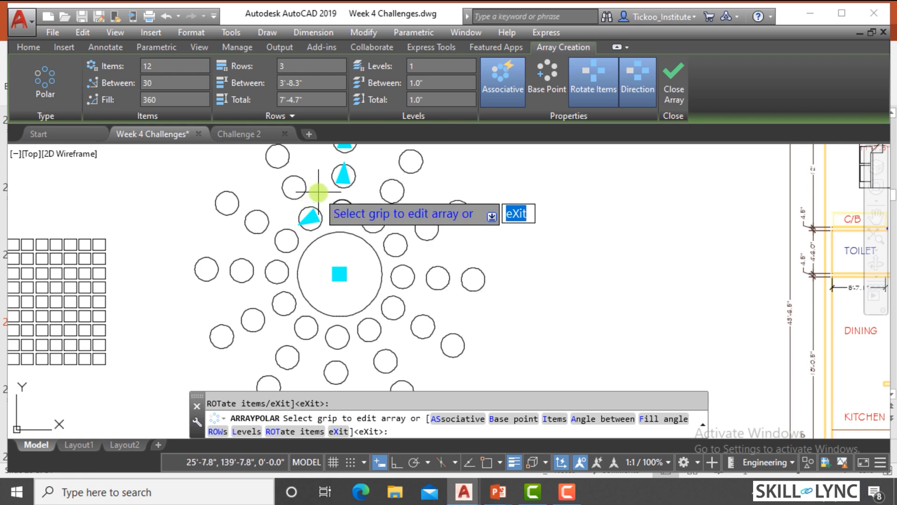
scroll(319, 191, down, 3)
scroll(356, 183, up, 2)
scroll(372, 176, down, 1)
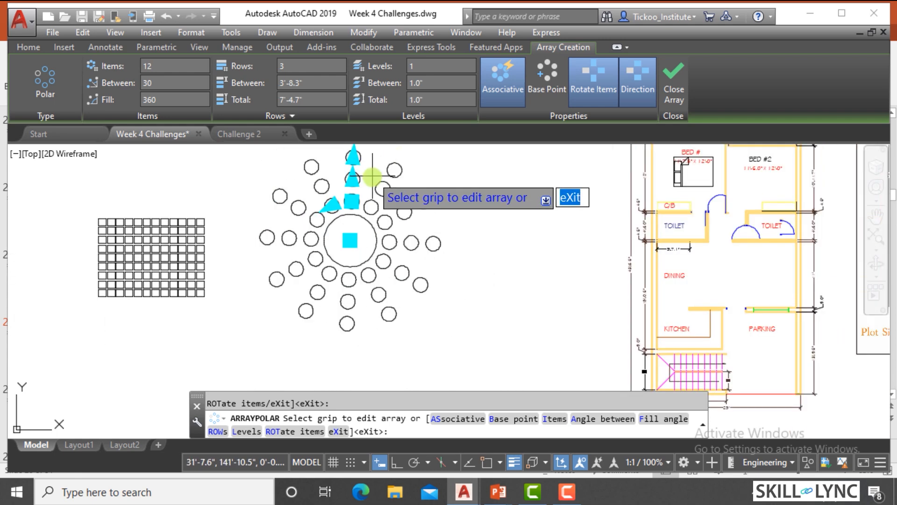
click(676, 96)
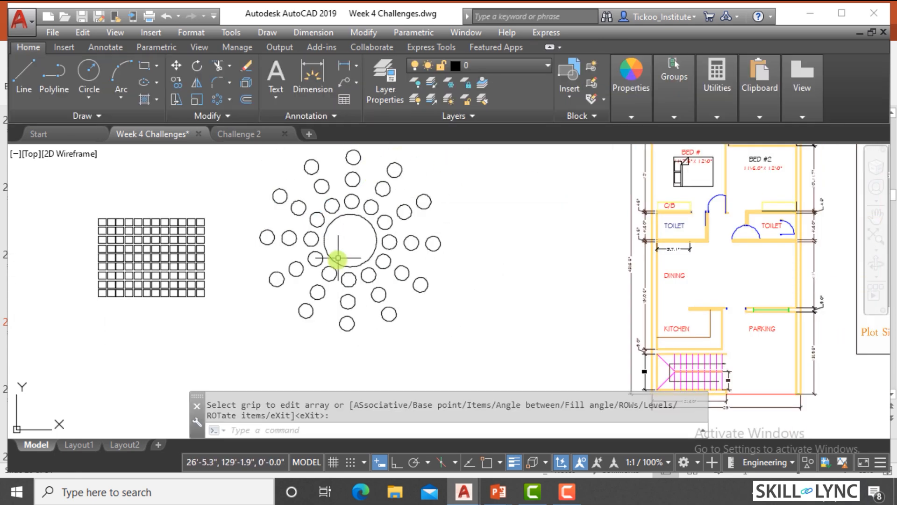
Step: Select the finished polar array to examine its grips and settings, and clear the selection
scroll(331, 252, down, 4)
scroll(351, 224, up, 4)
scroll(327, 260, down, 4)
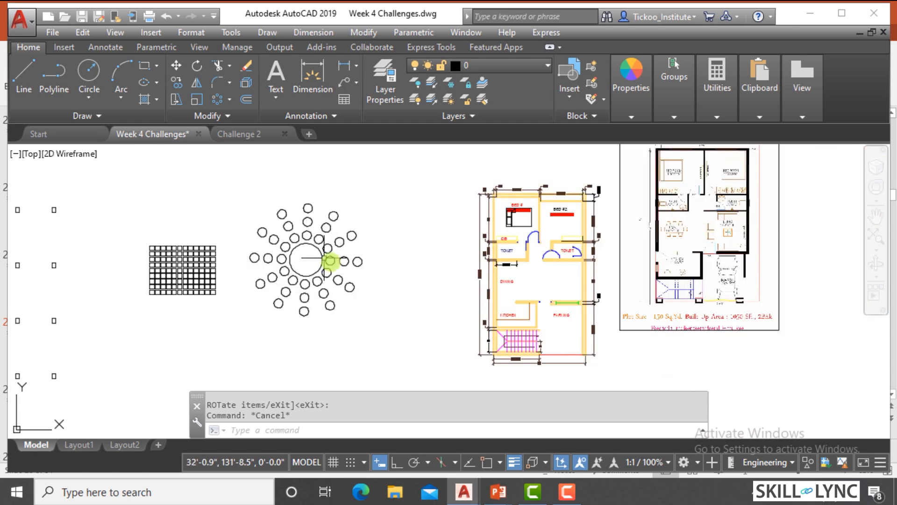
scroll(311, 223, up, 2)
scroll(312, 224, up, 2)
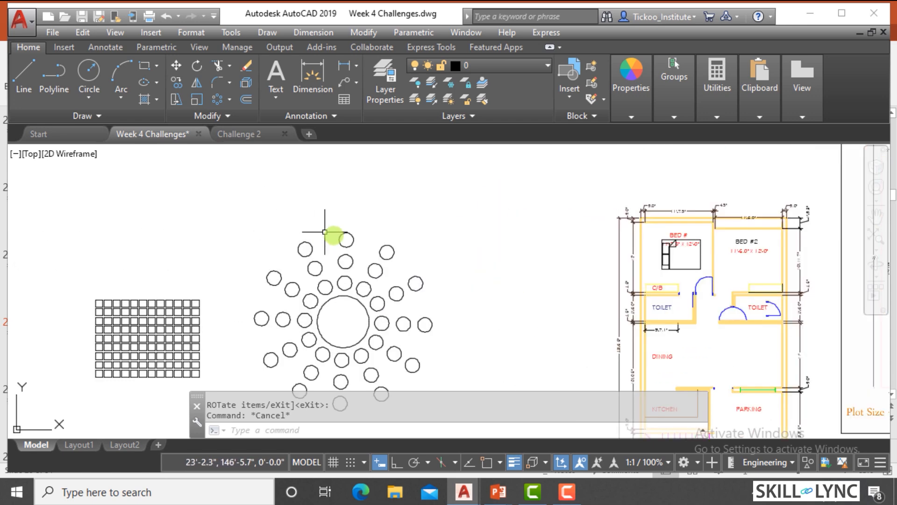
click(352, 249)
click(333, 265)
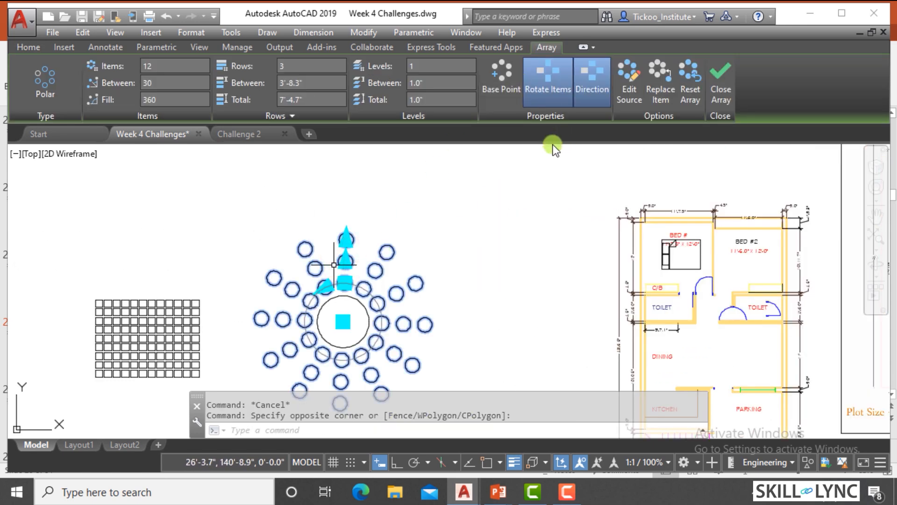
key(Escape)
key(Escape)
Step: Draw a three-point arc in the empty area above the rectangular and polar arrays
scroll(307, 221, down, 3)
scroll(309, 234, up, 4)
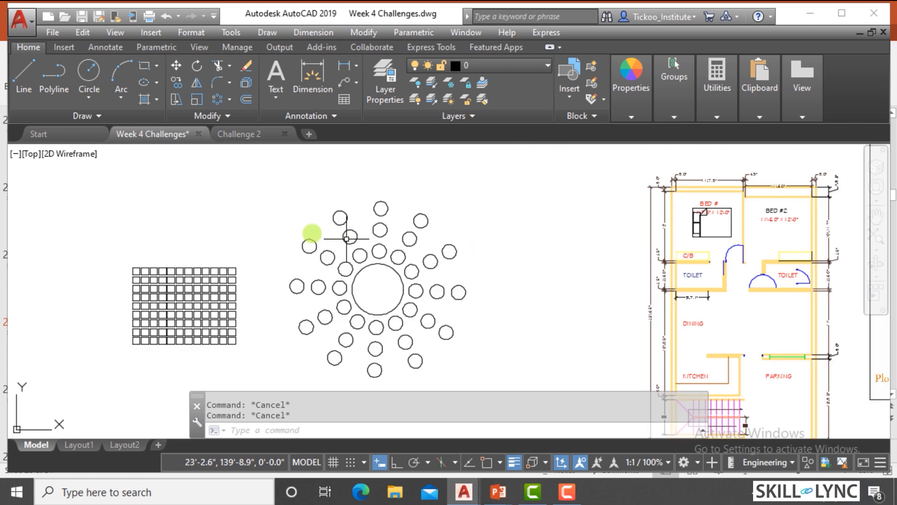
scroll(329, 254, down, 4)
scroll(255, 206, up, 4)
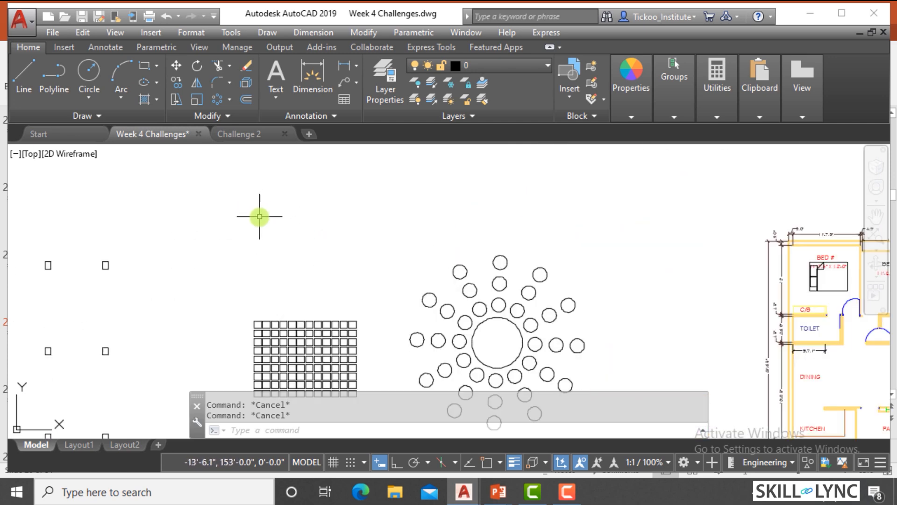
text(arc)
key(Return)
click(191, 271)
click(318, 186)
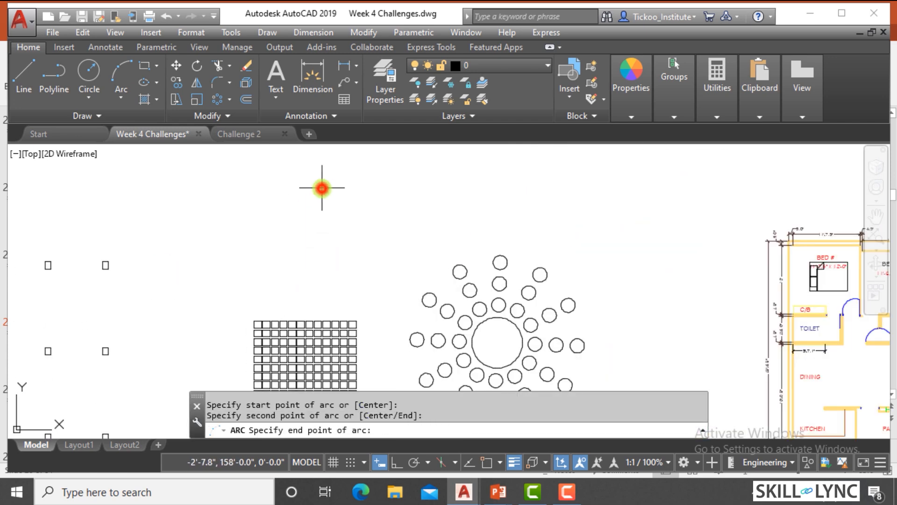
click(413, 167)
key(Escape)
key(Escape)
key(ctrl+z)
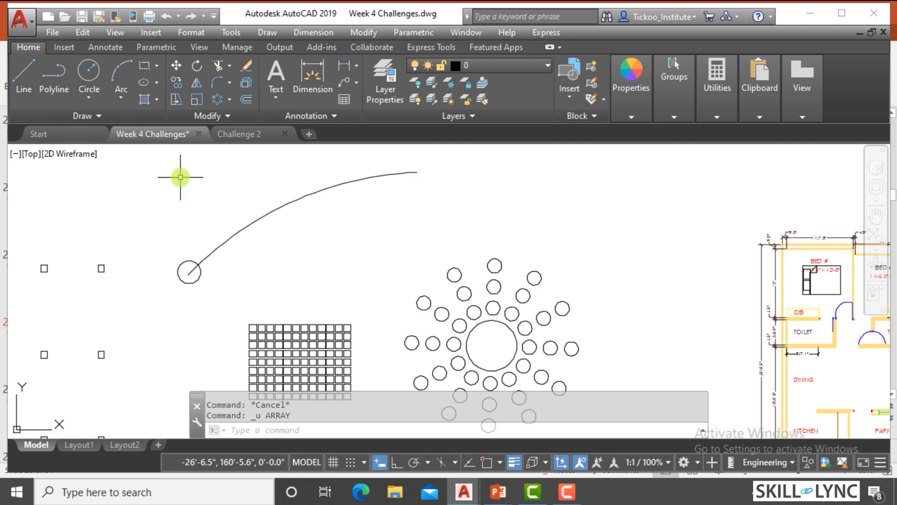
Step: Erase the circle at the start of the arc
scroll(190, 227, down, 3)
scroll(194, 221, up, 3)
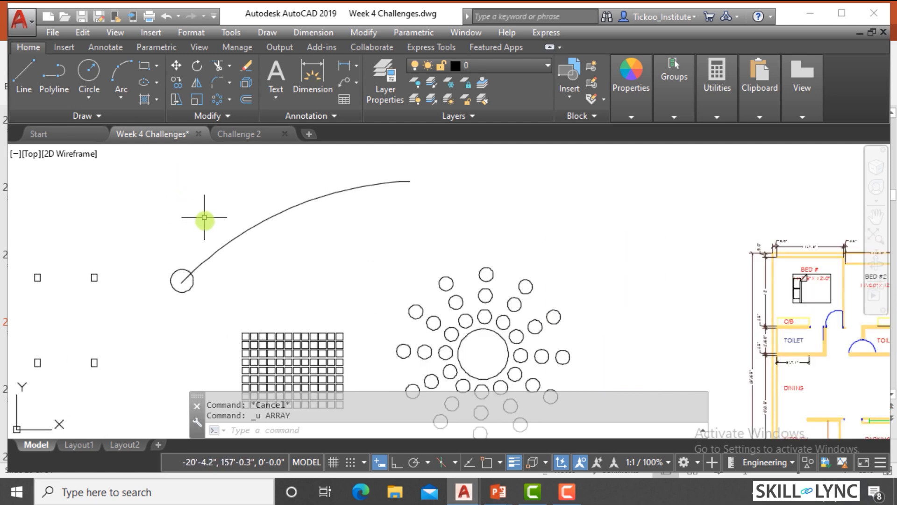
click(197, 262)
click(192, 244)
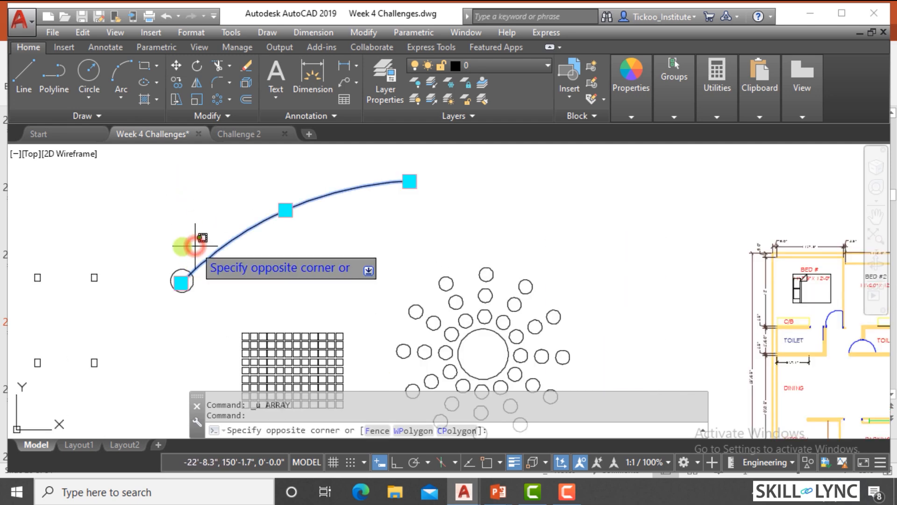
key(Escape)
click(194, 295)
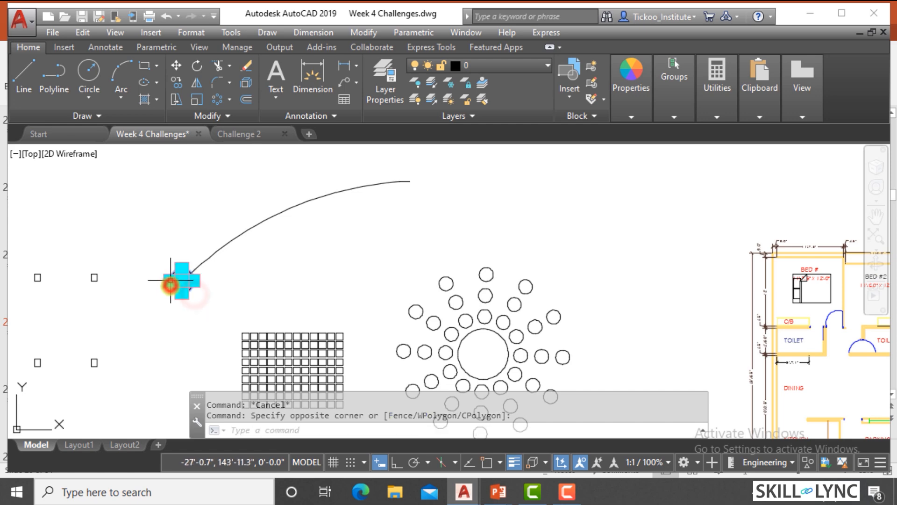
text(e)
key(Return)
key(Escape)
Step: Draw a smaller circle centered at the arc's lower starting point
scroll(182, 275, up, 4)
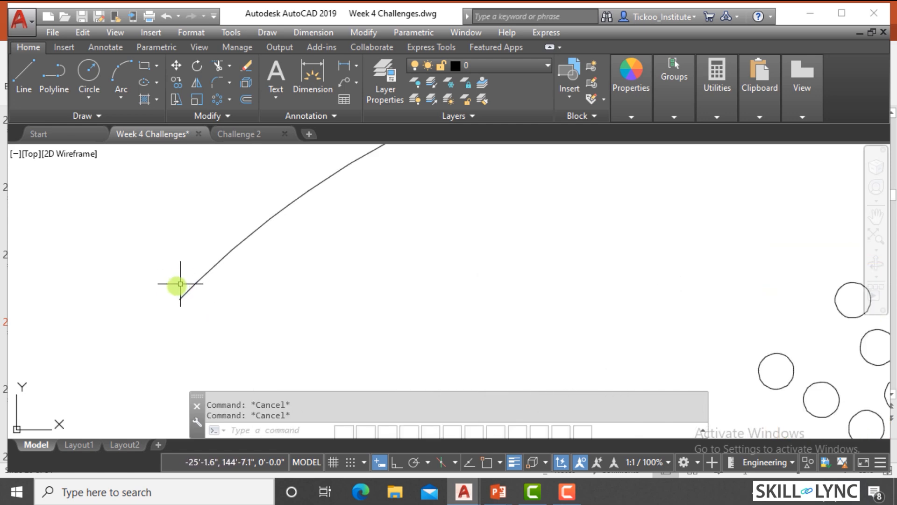
text(c)
key(Return)
click(178, 297)
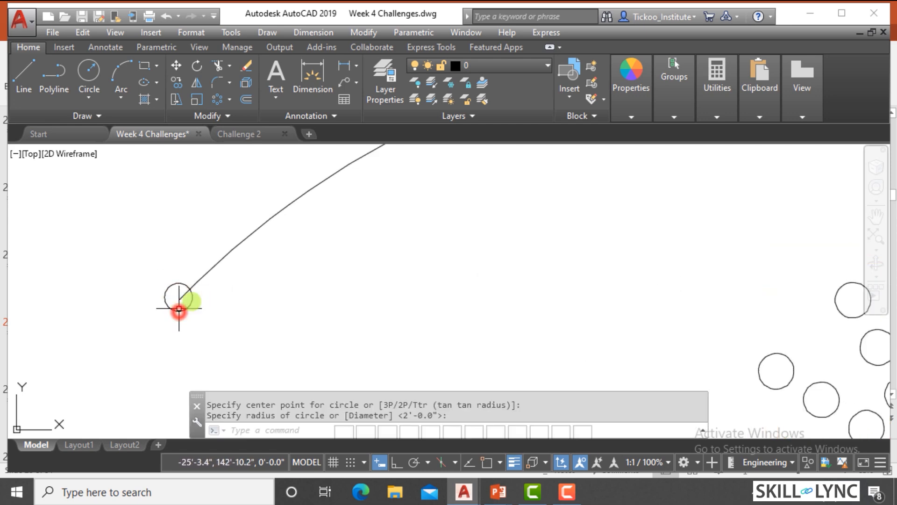
click(179, 308)
scroll(186, 290, down, 4)
scroll(215, 276, up, 2)
key(Escape)
key(Escape)
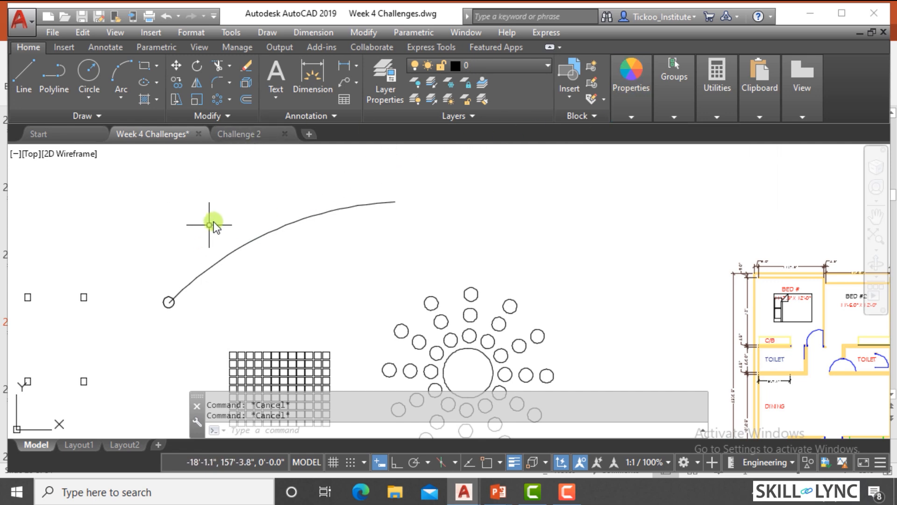
Step: Create a path array of the small circle, using the arc as the path curve
key(Return)
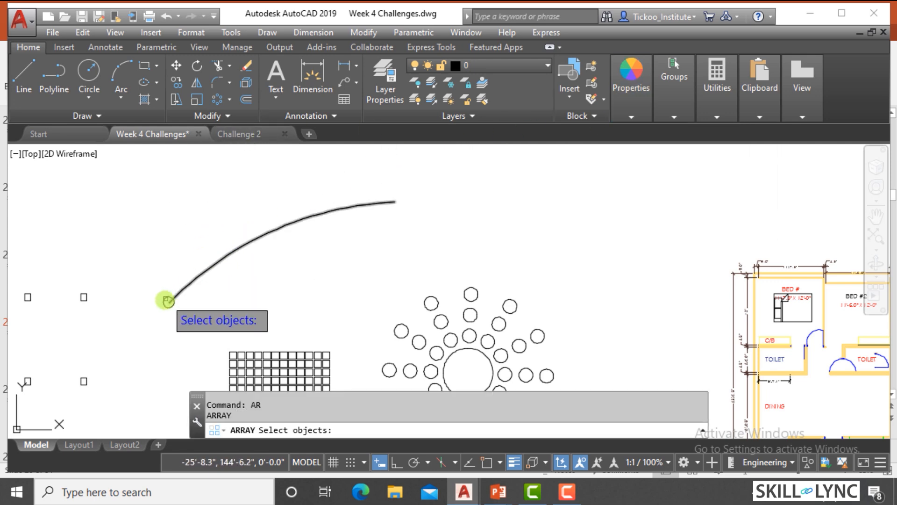
scroll(164, 304, up, 4)
click(173, 282)
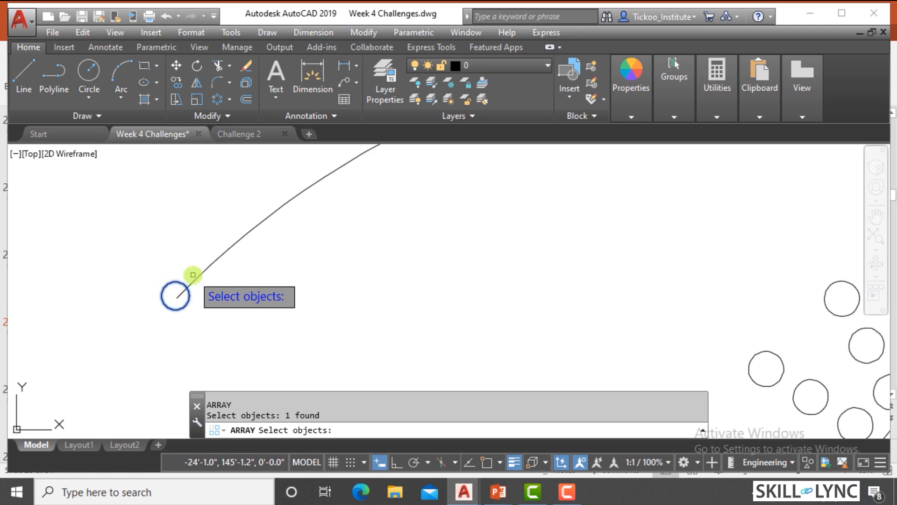
scroll(193, 271, down, 2)
key(Return)
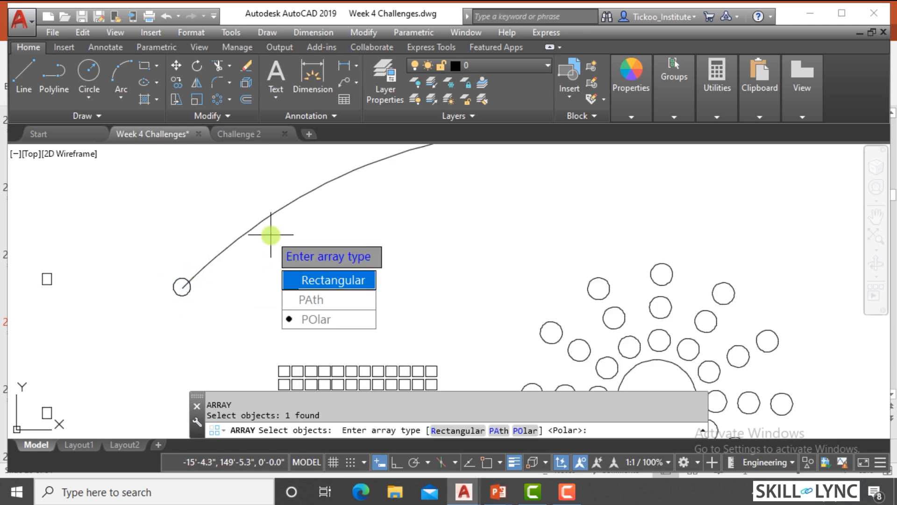
click(497, 430)
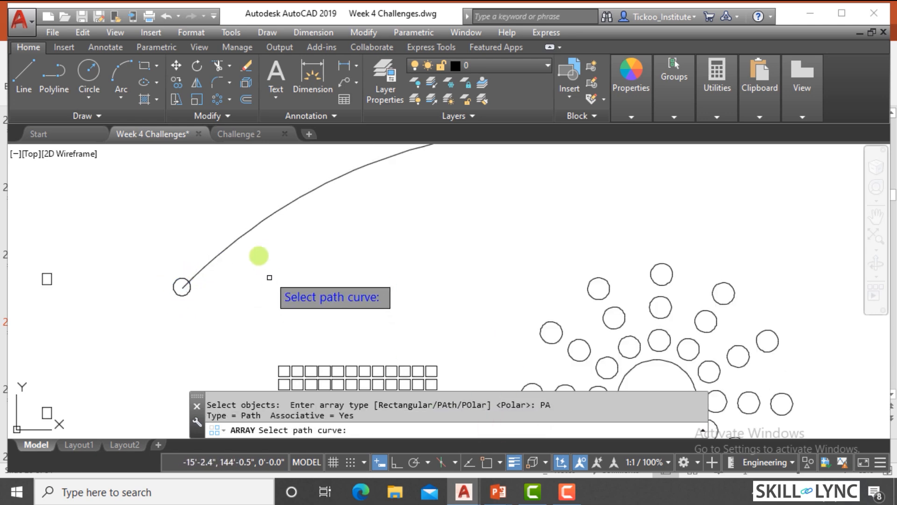
click(258, 220)
scroll(256, 231, down, 3)
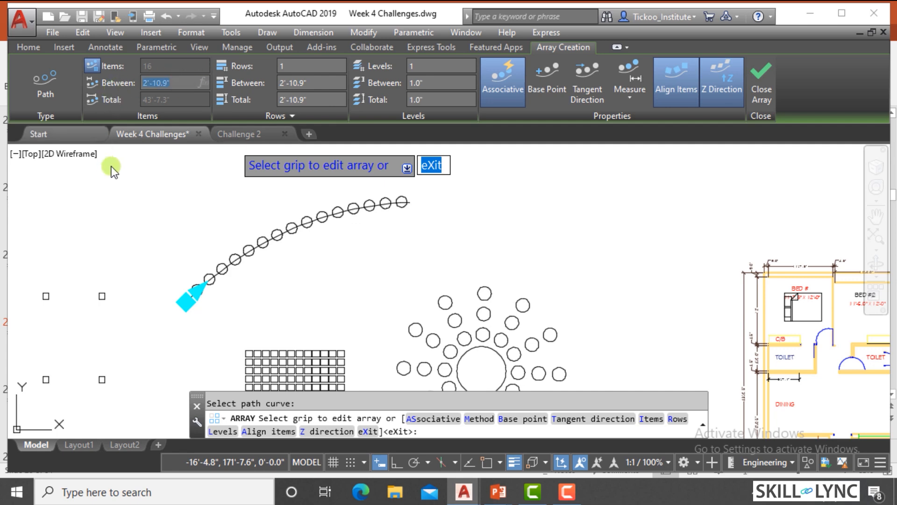
Step: Set the path array's item spacing first to 3' and finally to 5', and finish the array
text(3')
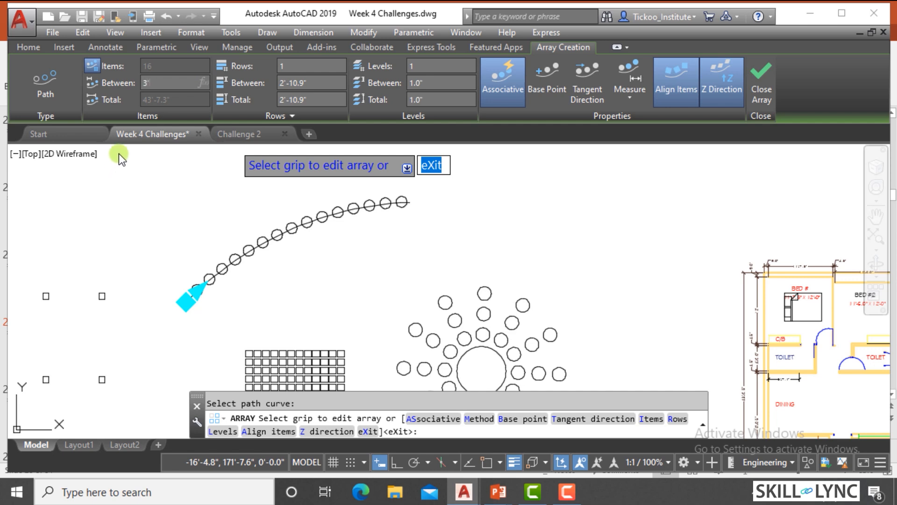
key(Return)
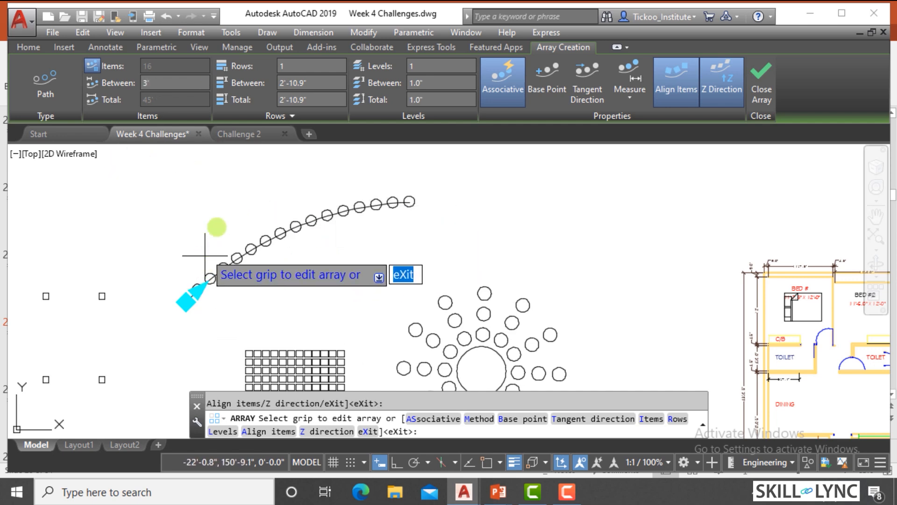
scroll(224, 217, up, 2)
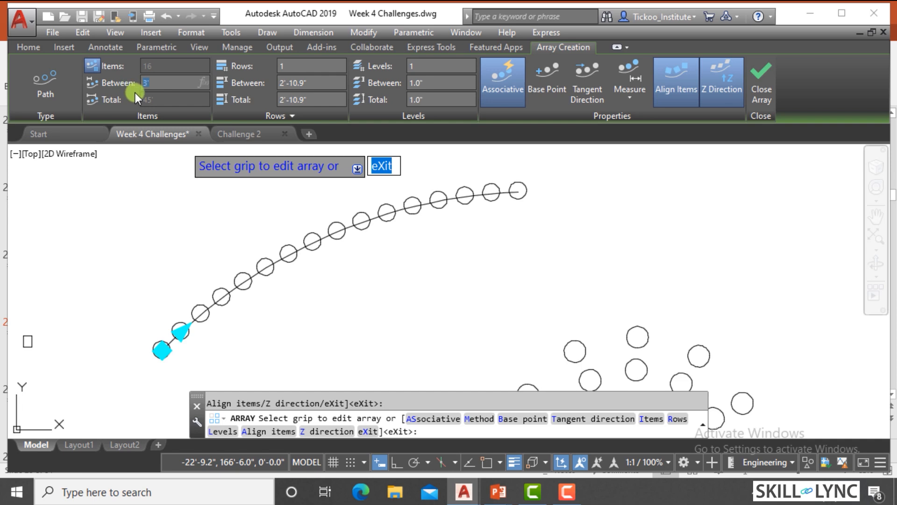
text(5')
key(Return)
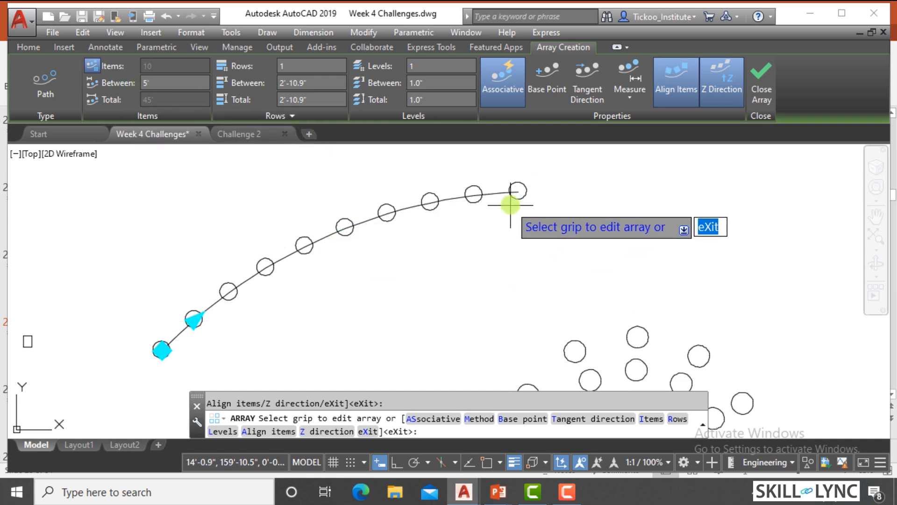
key(Escape)
key(Escape)
Step: Stretch the free end of the path array's arc, first farther outward and finally to a point well above the polar array
click(496, 192)
click(517, 190)
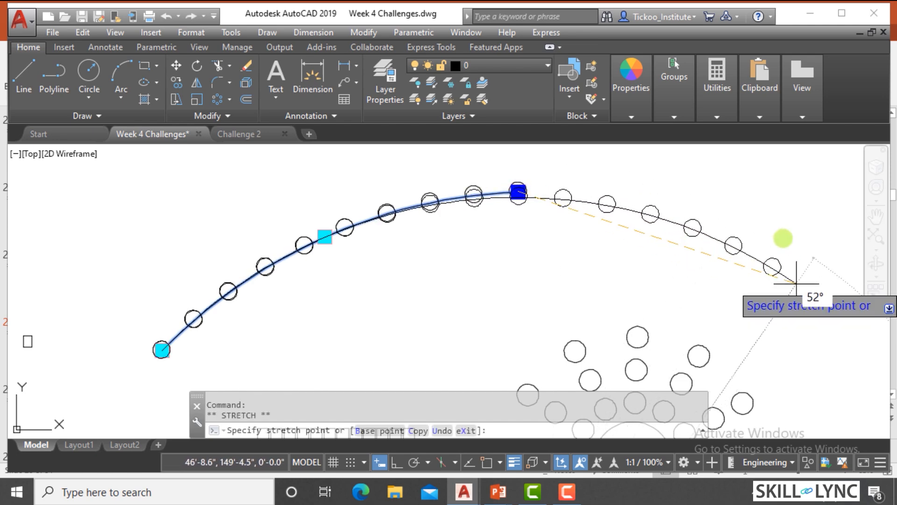
click(780, 189)
click(780, 190)
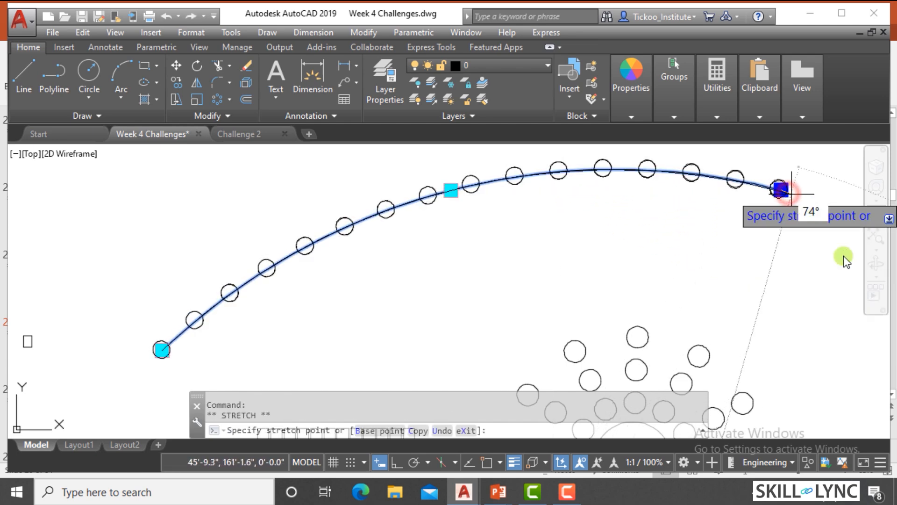
scroll(416, 276, down, 3)
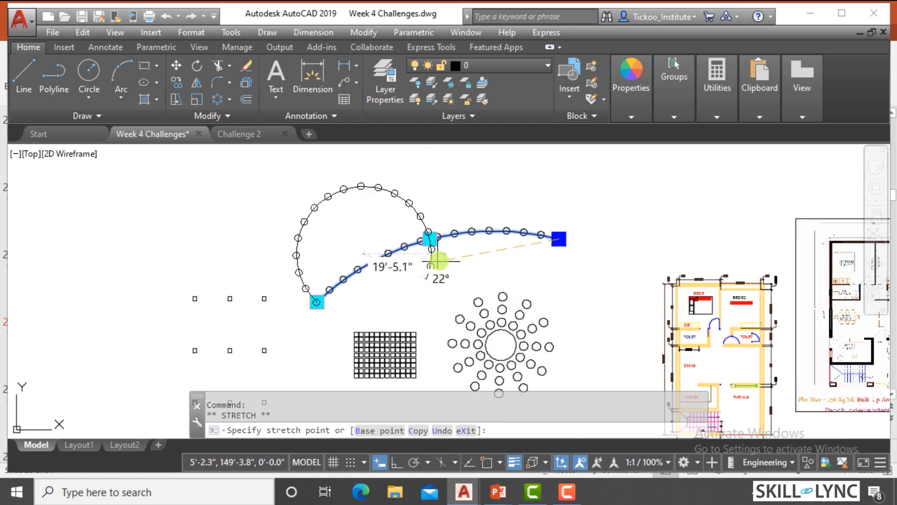
click(461, 161)
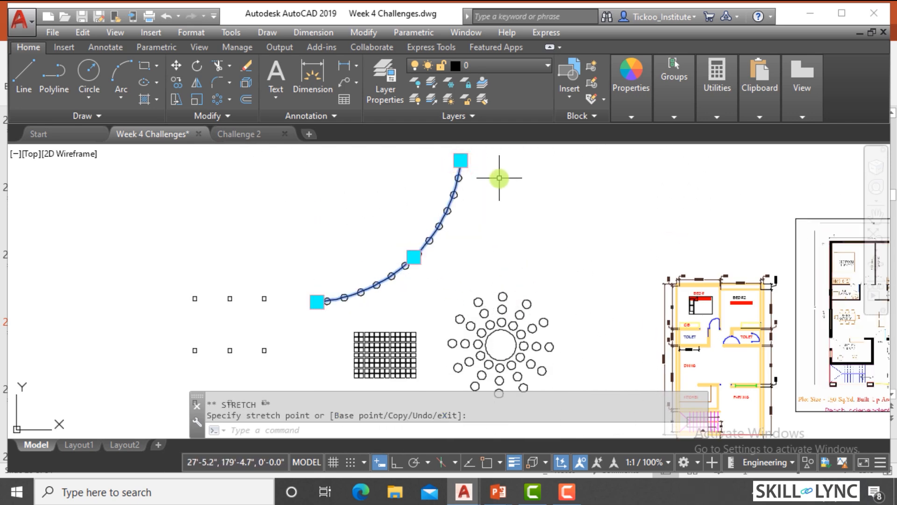
key(Escape)
key(Escape)
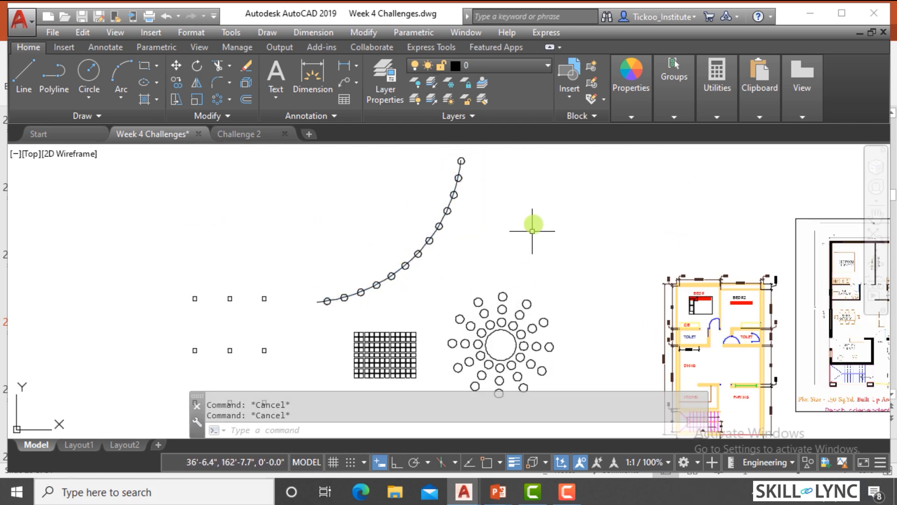
Step: Select the stretched path array together with its arc to examine their grips, and clear the selection
scroll(523, 230, up, 4)
click(381, 261)
click(306, 221)
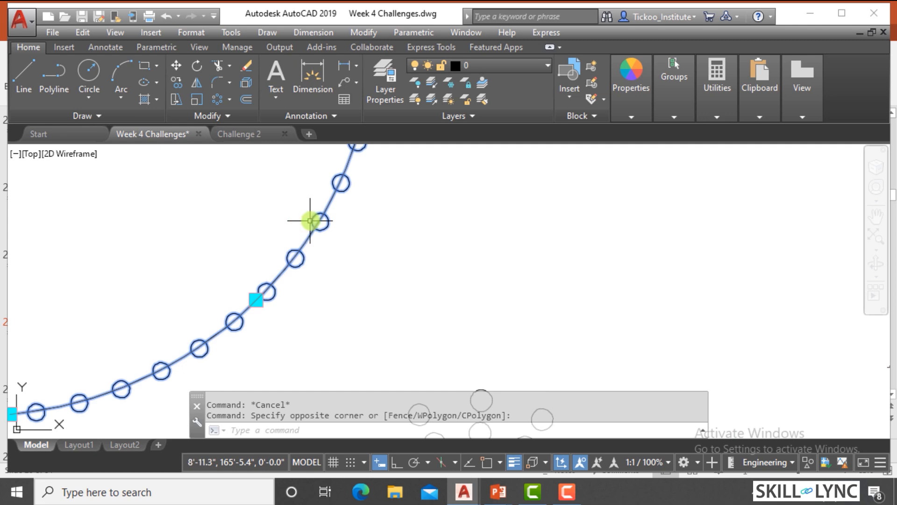
scroll(388, 225, down, 3)
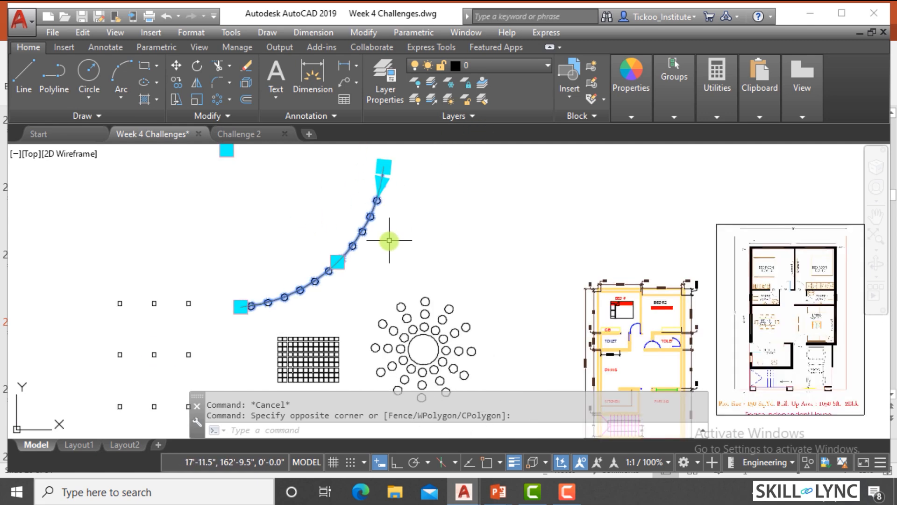
key(Escape)
key(Escape)
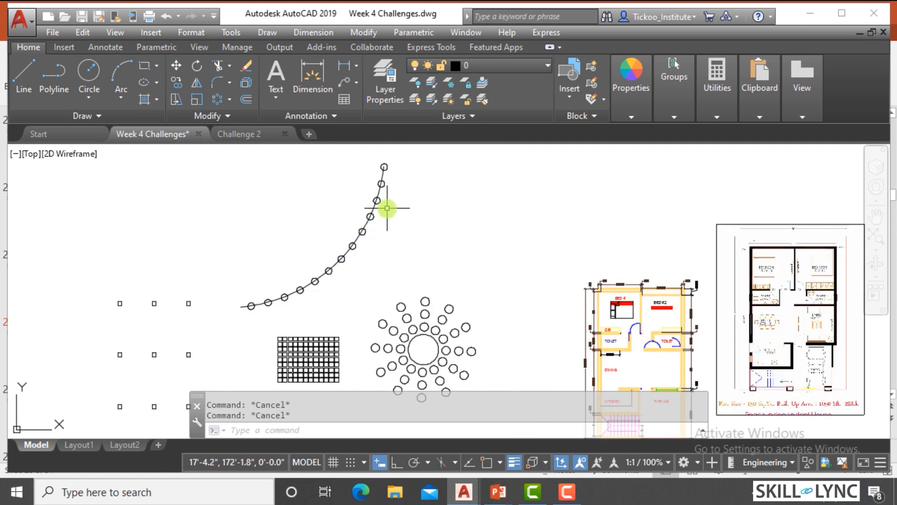
click(391, 208)
click(352, 203)
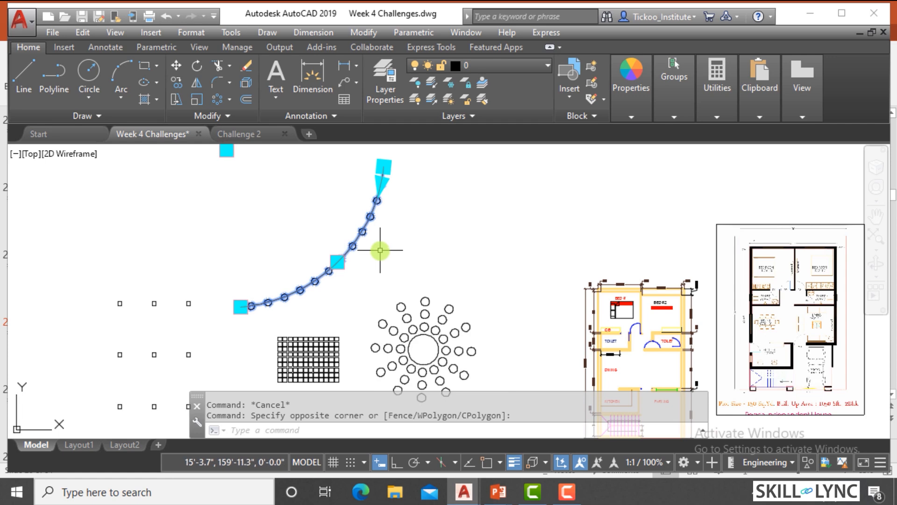
scroll(380, 250, down, 4)
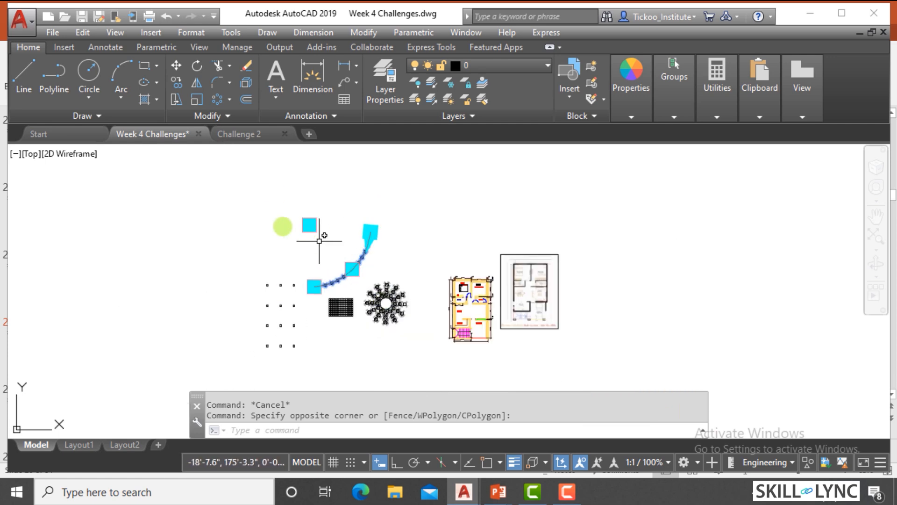
key(Escape)
Step: Draw a three-point arc in the empty area above the rectangular array, rising from its lower start point
scroll(252, 211, up, 2)
text(a)
key(Return)
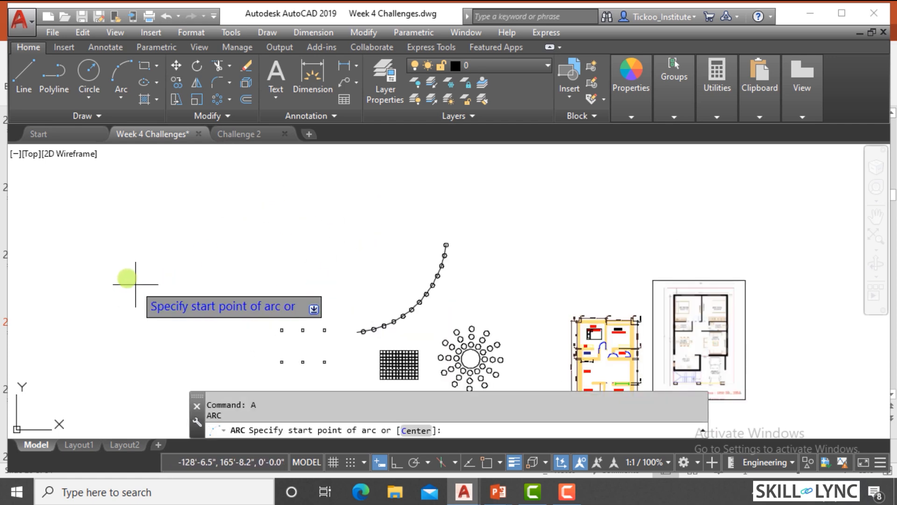
click(102, 283)
click(185, 232)
click(251, 228)
Step: Draw a second three-point arc from the first arc's endpoint, curving upward to form an S-shaped path
right_click(267, 227)
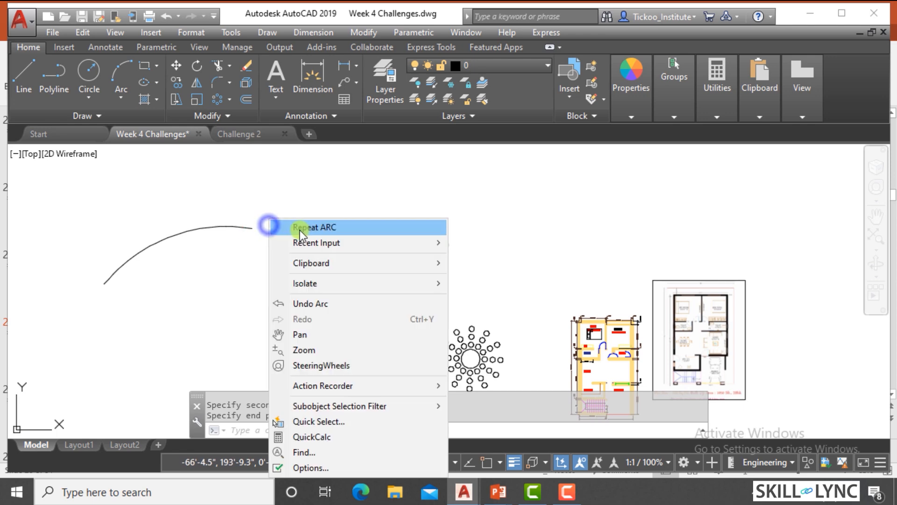
click(302, 227)
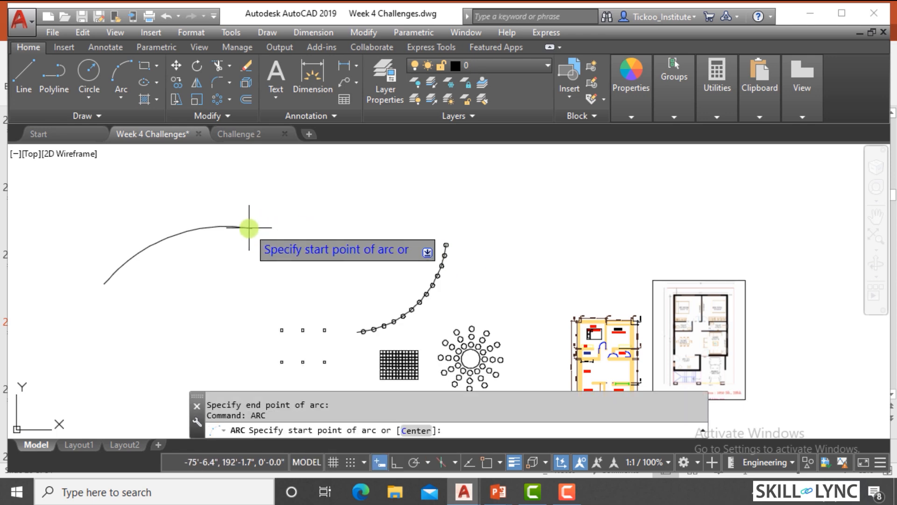
text(end)
key(Return)
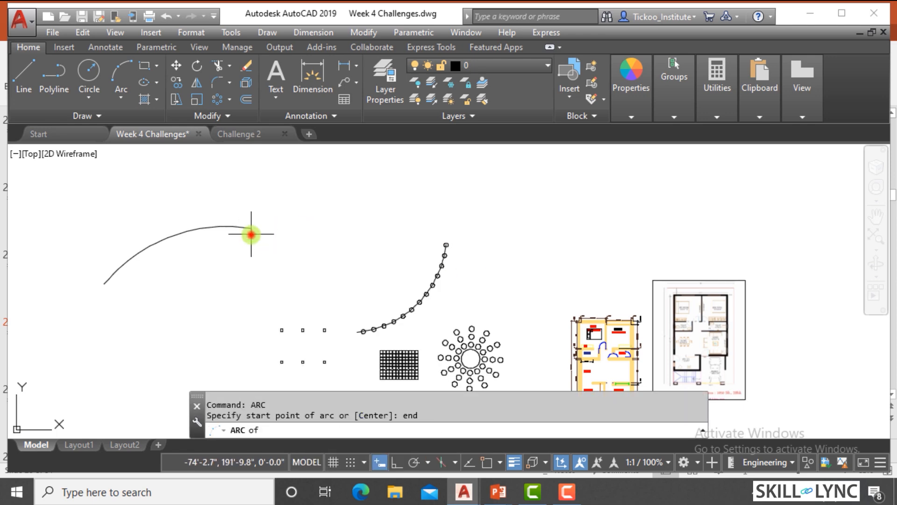
click(251, 228)
click(408, 216)
click(479, 176)
key(Escape)
key(Escape)
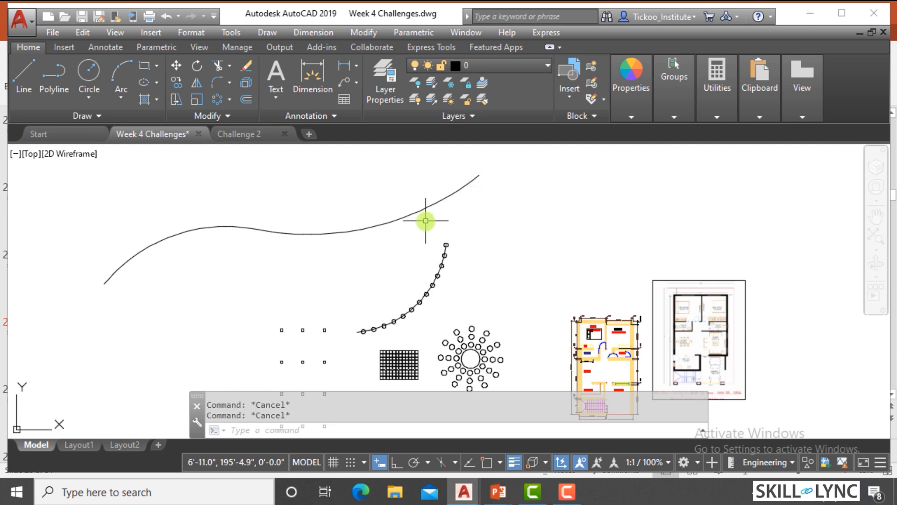
Step: Join the two connected arcs into one curve
text(j)
key(Return)
click(419, 230)
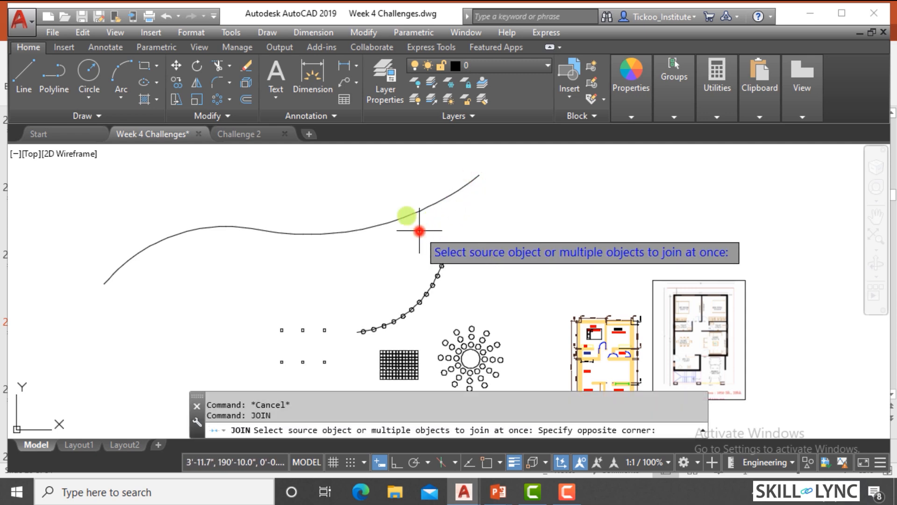
click(387, 195)
click(231, 283)
click(161, 199)
right_click(161, 196)
key(Escape)
key(Escape)
Step: Draw a small circle centered at the lower start point of the joined curve
scroll(77, 276, up, 4)
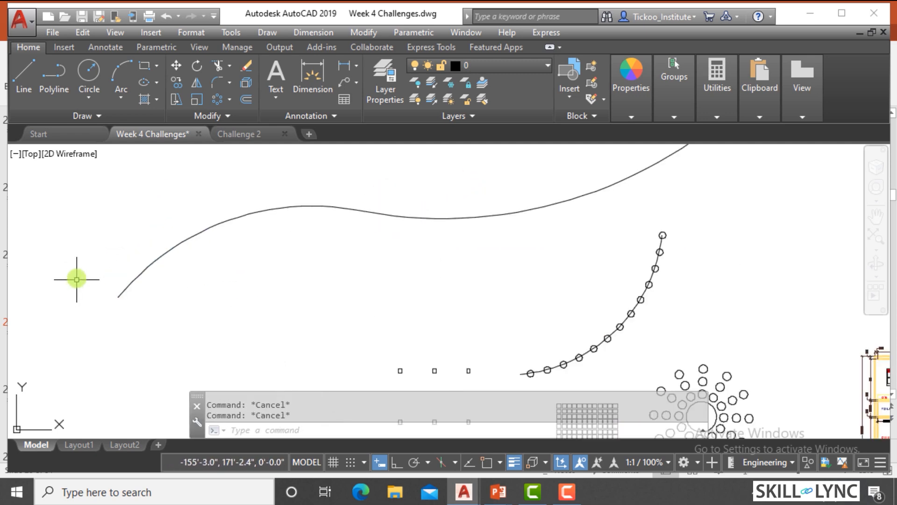
text(c)
key(Return)
click(137, 310)
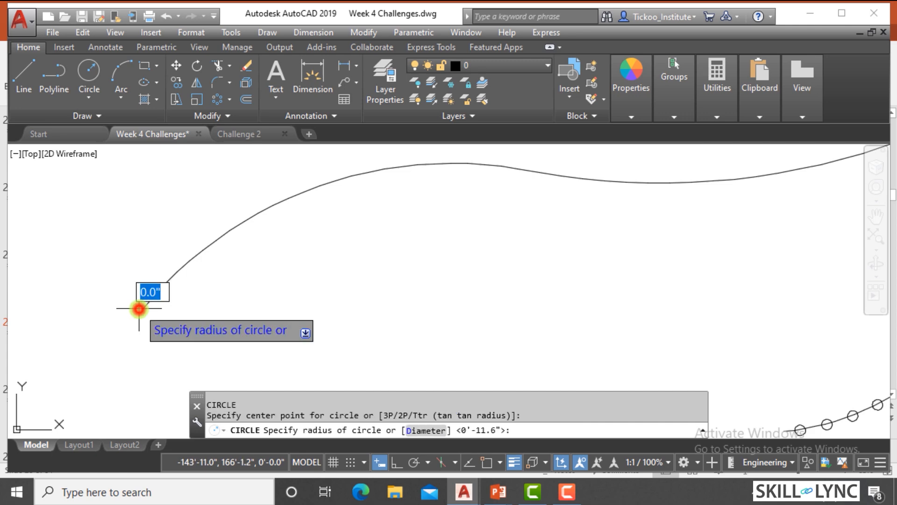
click(151, 294)
scroll(161, 276, down, 2)
scroll(161, 276, down, 2)
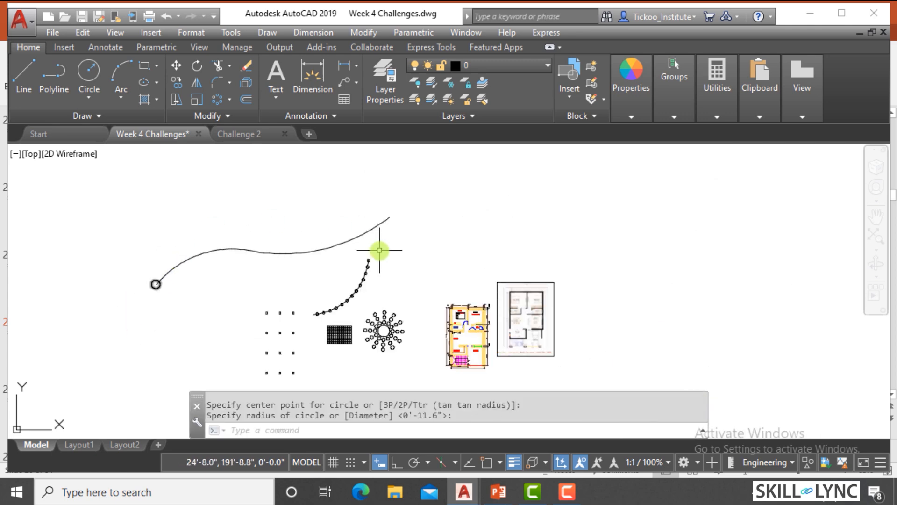
Step: Select the joined curve to check that it is a single object, and clear the selection
click(365, 217)
click(389, 217)
key(Escape)
key(Escape)
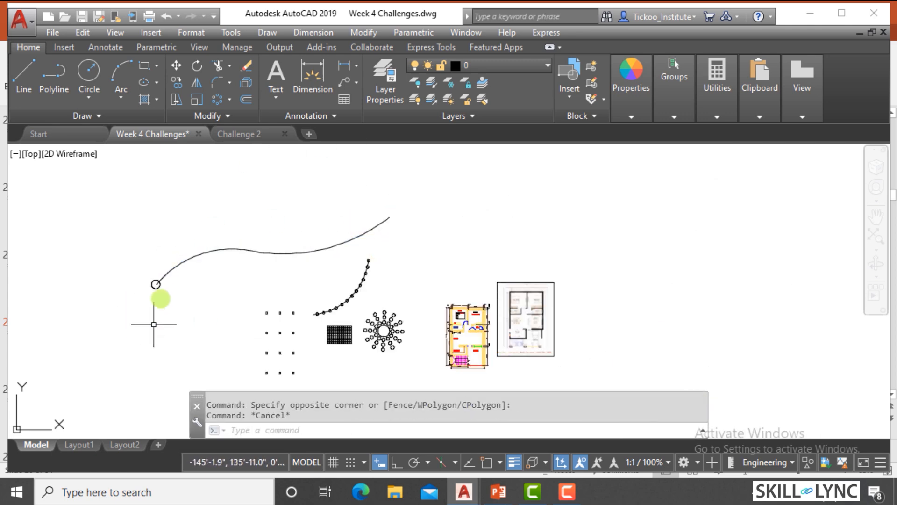
scroll(171, 272, up, 2)
click(211, 275)
click(196, 243)
key(Escape)
key(Escape)
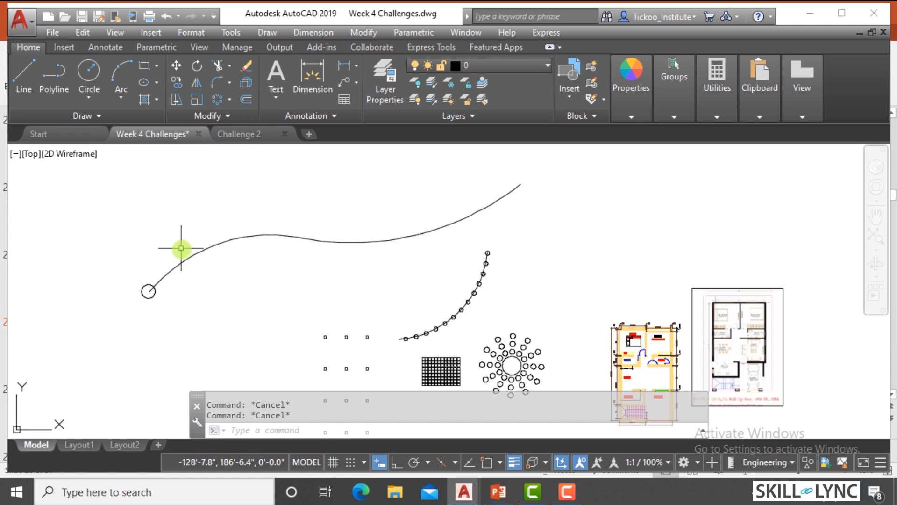
Step: Create a path array of the circle along the S-shaped curve, keeping the default settings
scroll(156, 277, up, 2)
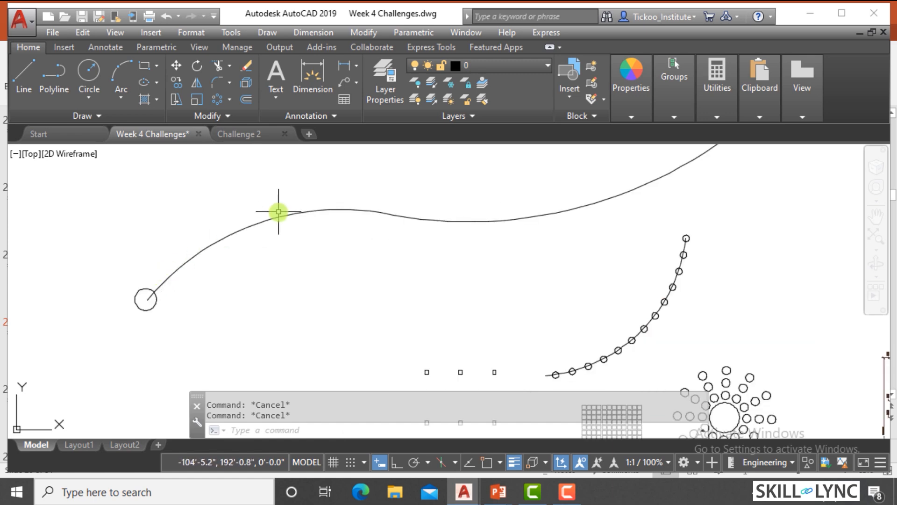
key(Return)
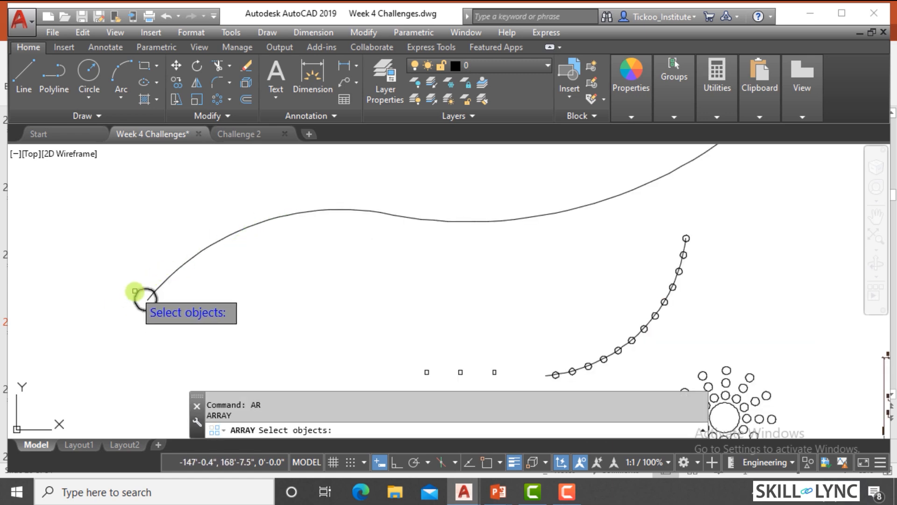
click(136, 291)
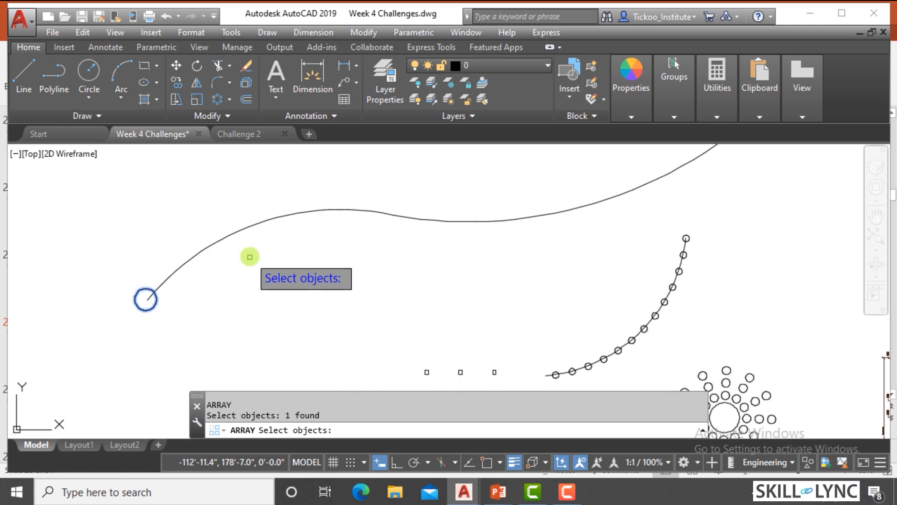
key(Return)
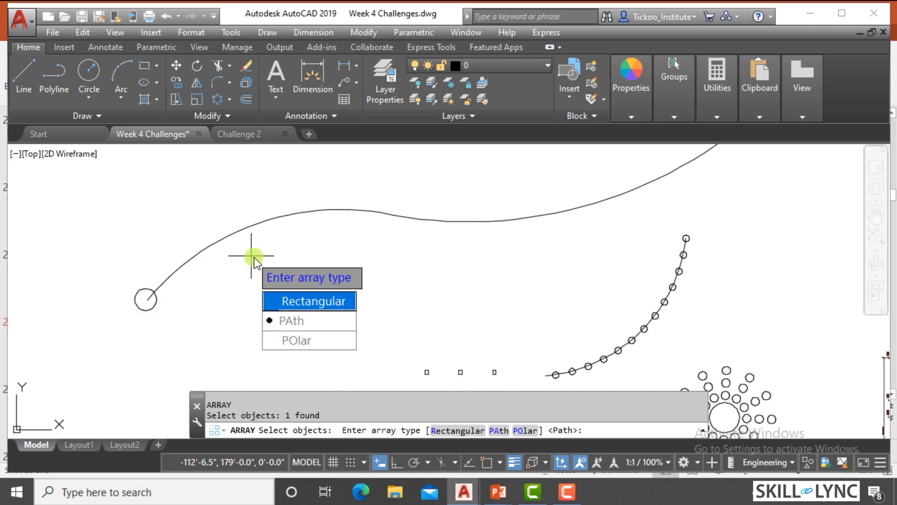
click(498, 431)
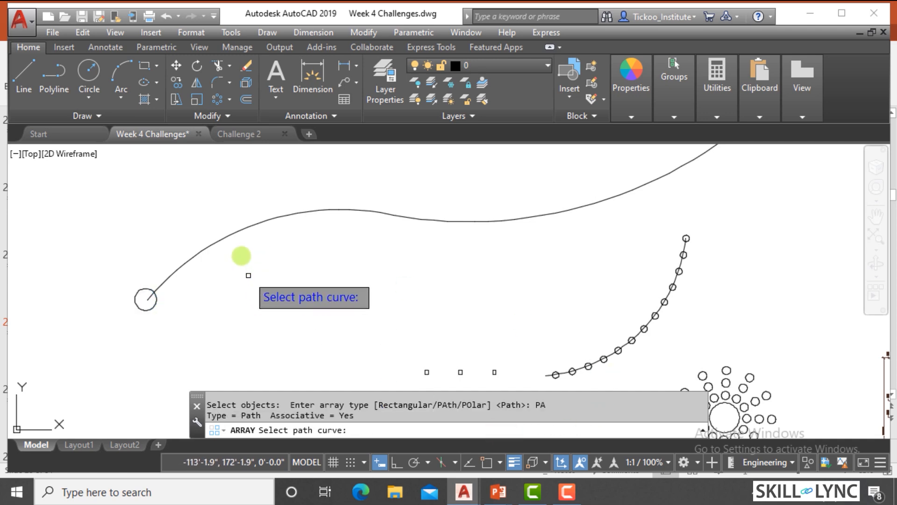
click(244, 228)
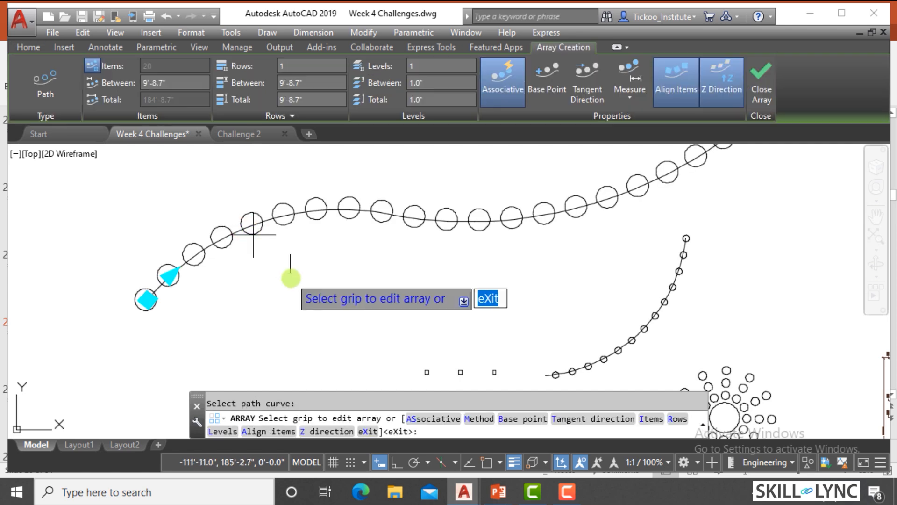
scroll(302, 259, down, 2)
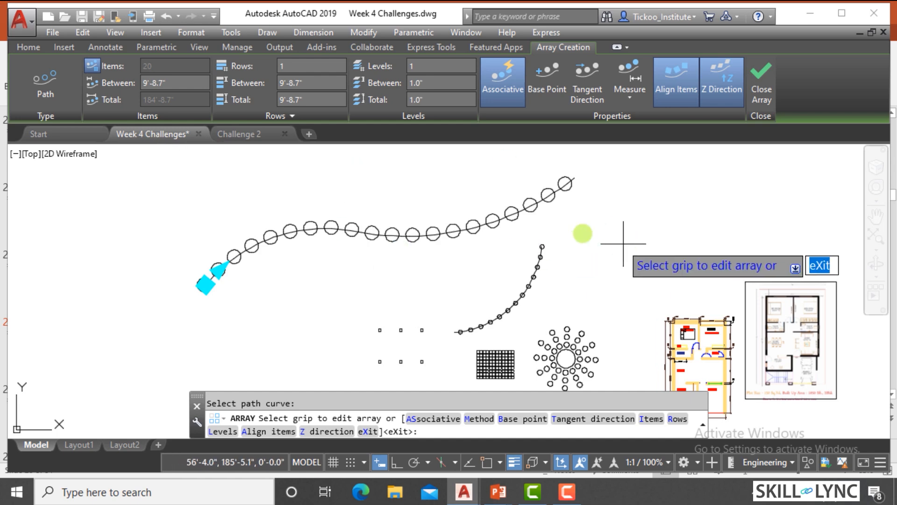
click(758, 91)
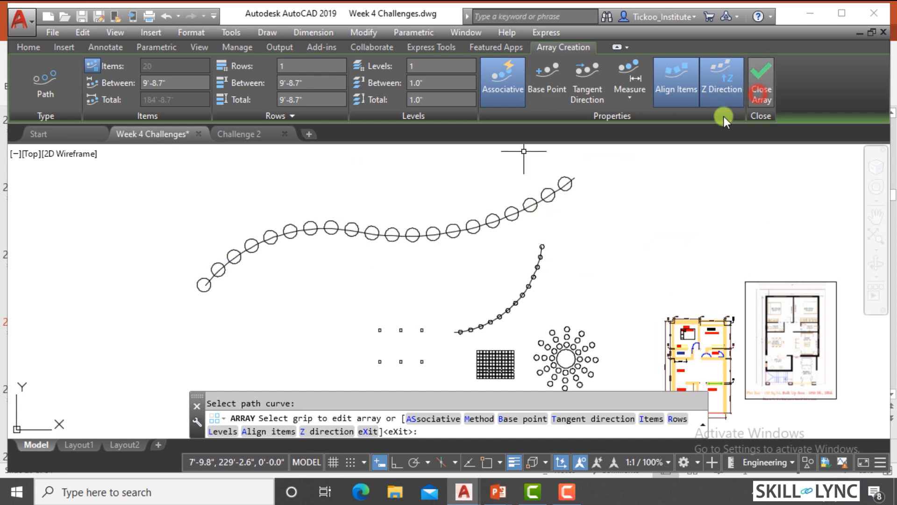
Step: Select the new path array to inspect its settings, and undo its creation
click(201, 303)
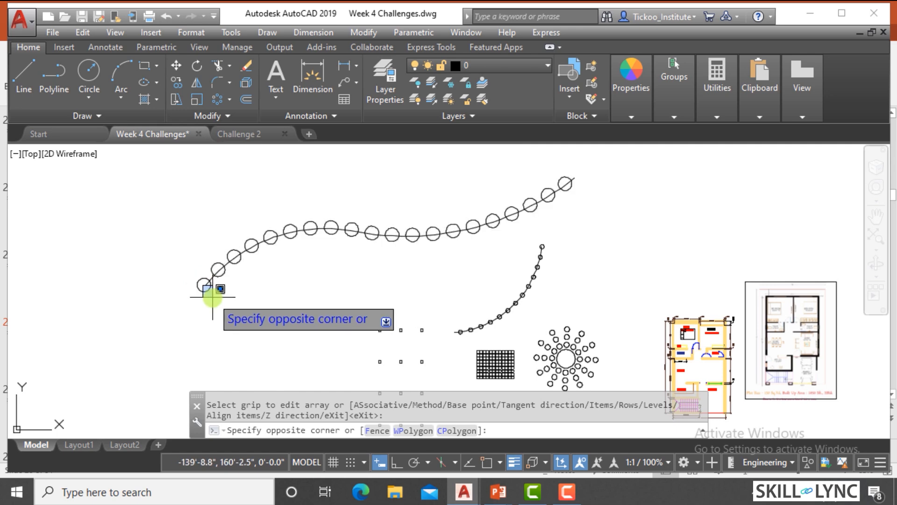
key(Escape)
click(204, 285)
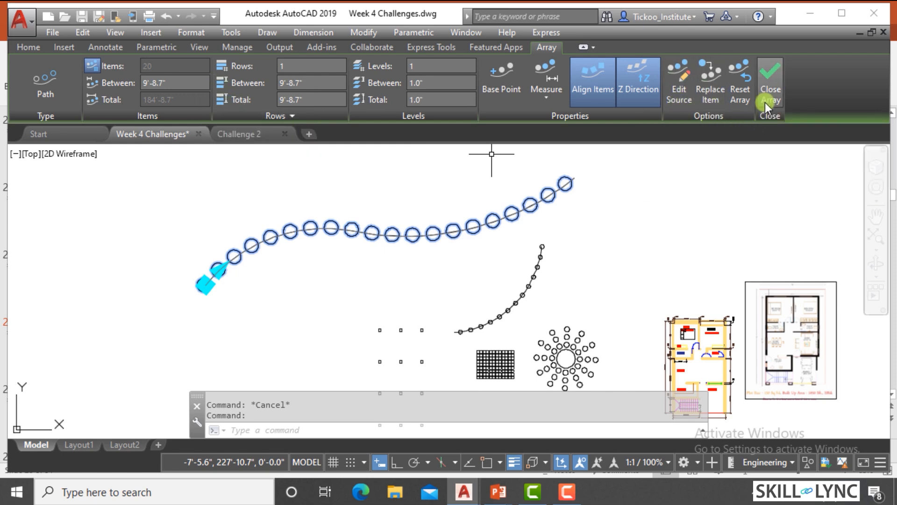
key(Escape)
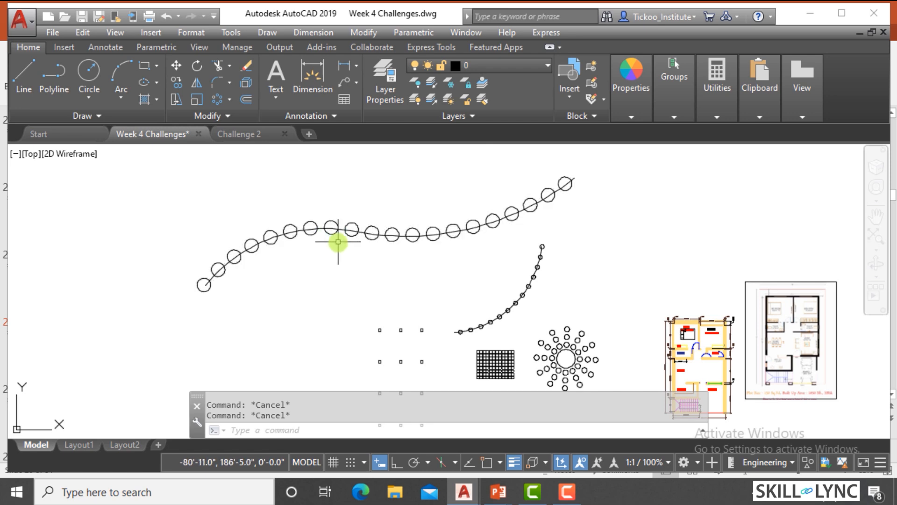
key(ctrl+z)
Step: Create a path array of the end circle along the S-shaped curve with the Associative option turned off
click(339, 241)
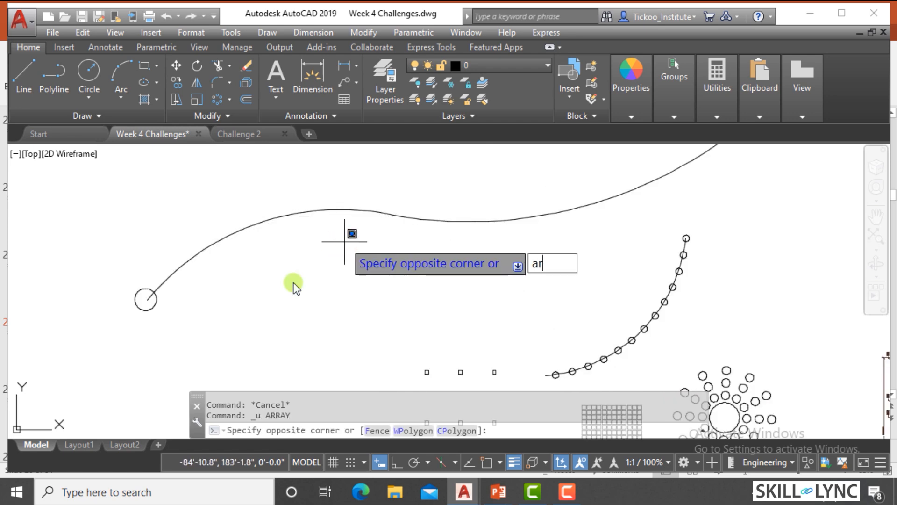
text(ar)
key(Return)
click(153, 298)
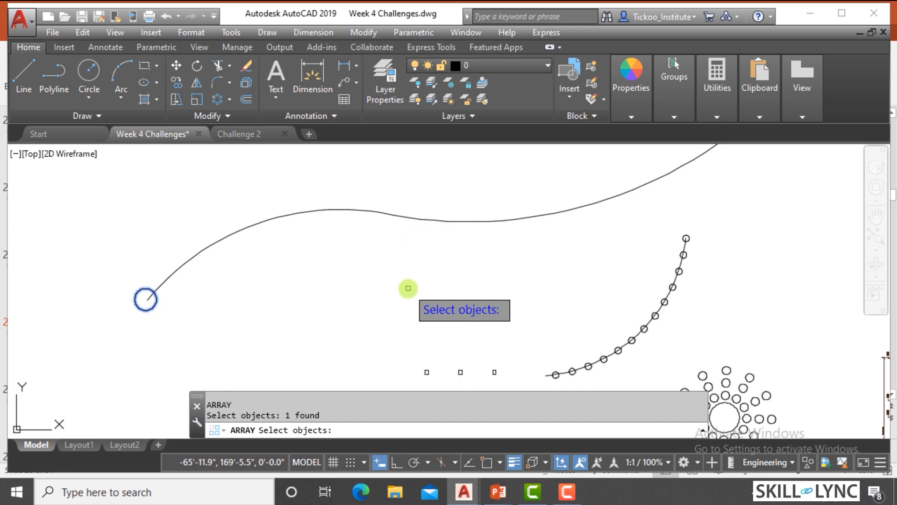
key(Return)
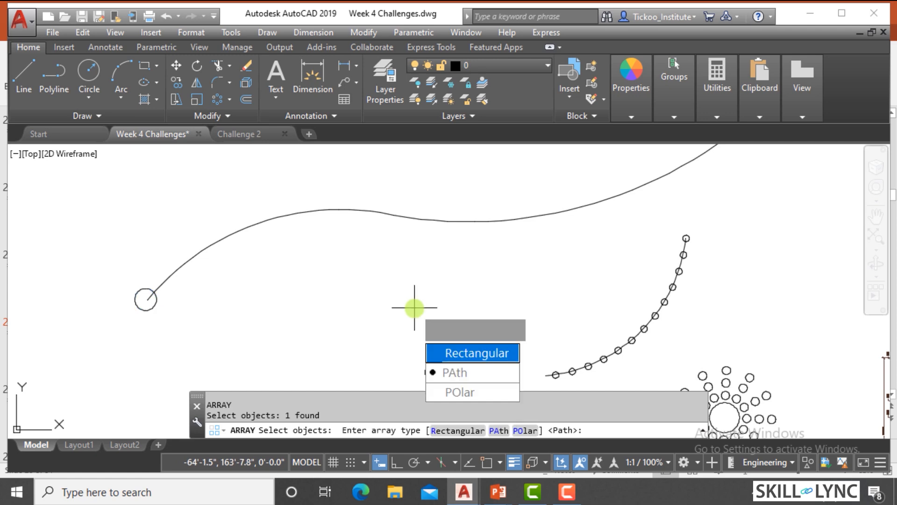
click(501, 430)
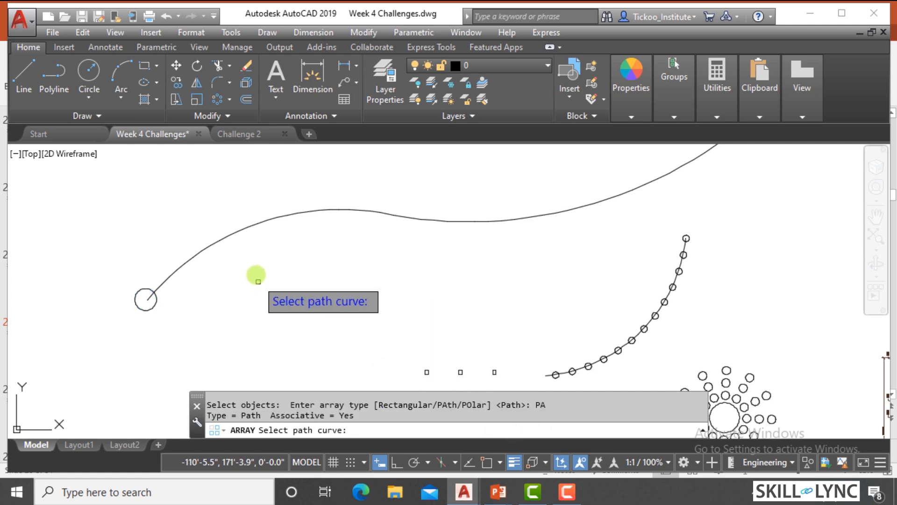
click(272, 219)
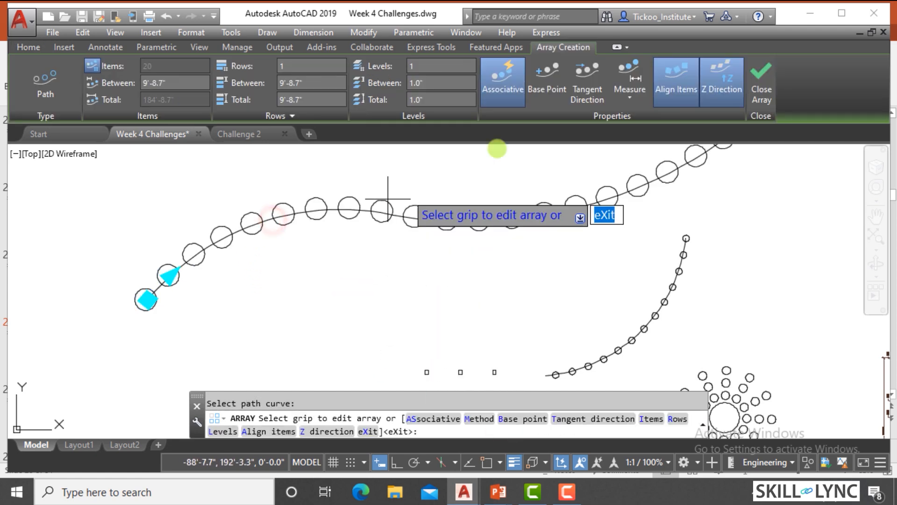
click(507, 94)
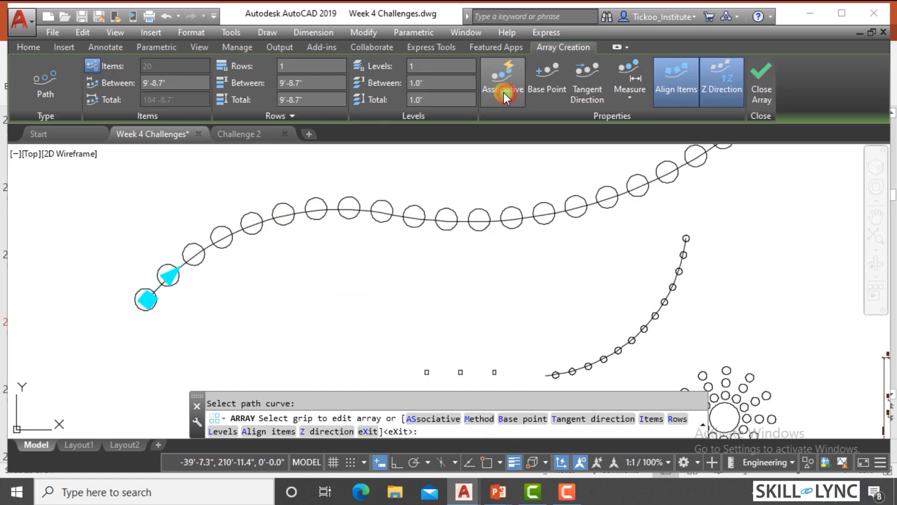
click(767, 95)
Step: Select the first three circles of the new path array one by one to check whether they are separate objects
click(145, 310)
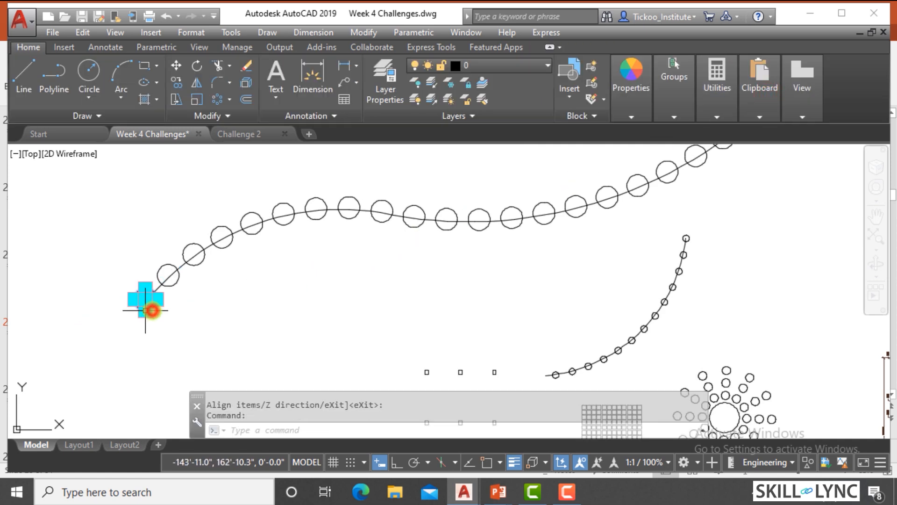
key(Escape)
click(179, 276)
key(Escape)
click(198, 257)
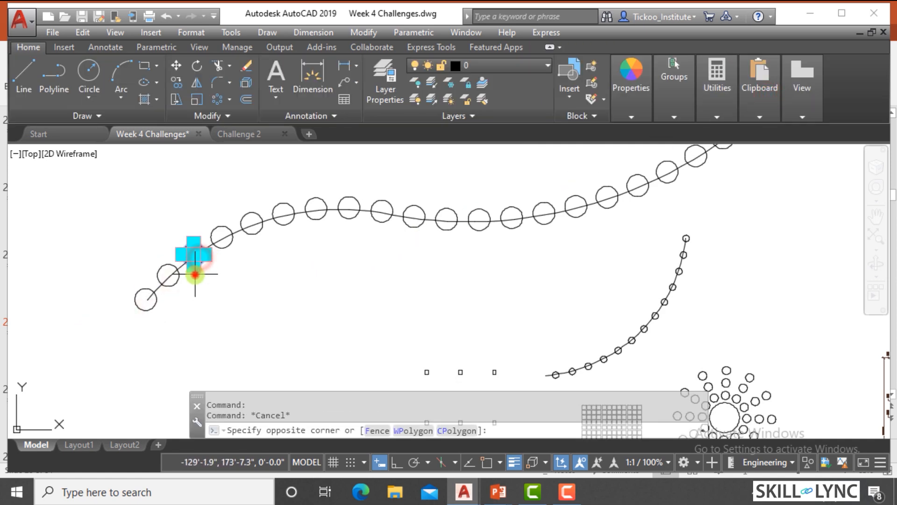
key(Escape)
Step: Examine the rectangular, polar and path arrays in the drawing and compare them with the non-associative circles along the curve
scroll(252, 204, down, 4)
scroll(456, 321, up, 2)
scroll(296, 246, up, 2)
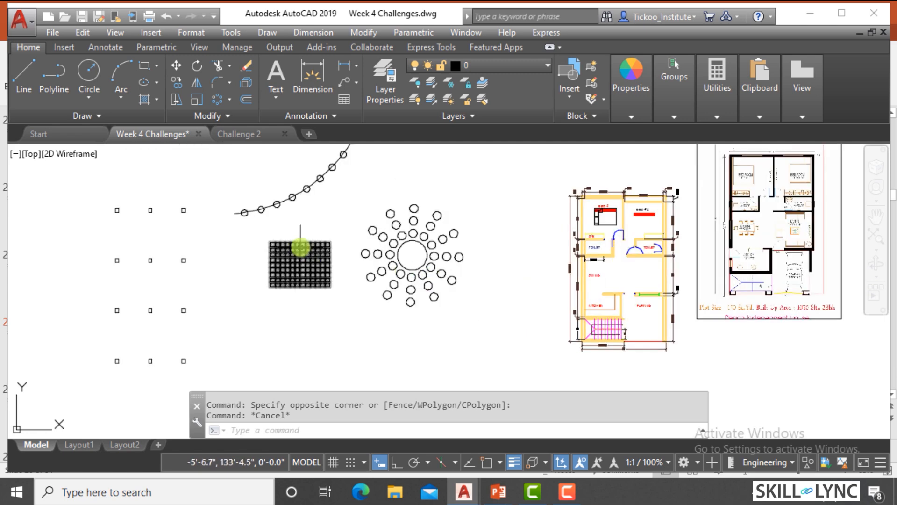
scroll(323, 246, up, 3)
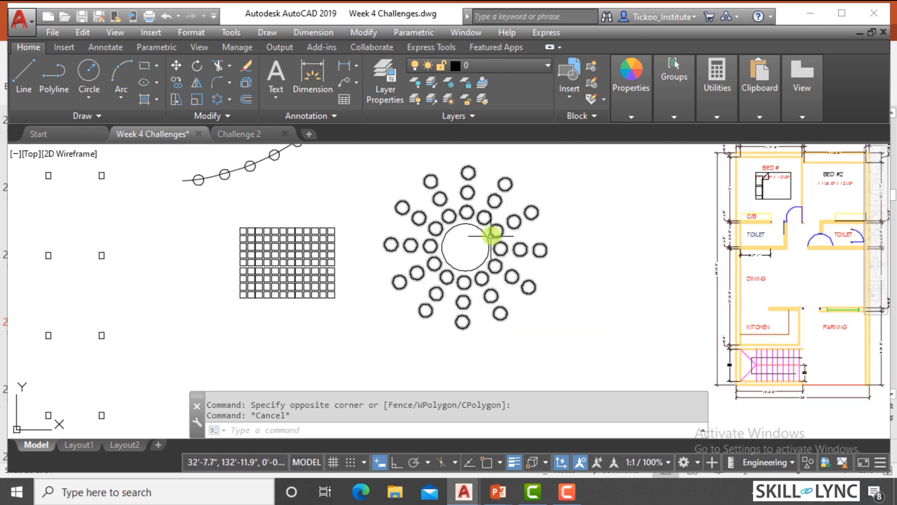
scroll(491, 285, down, 6)
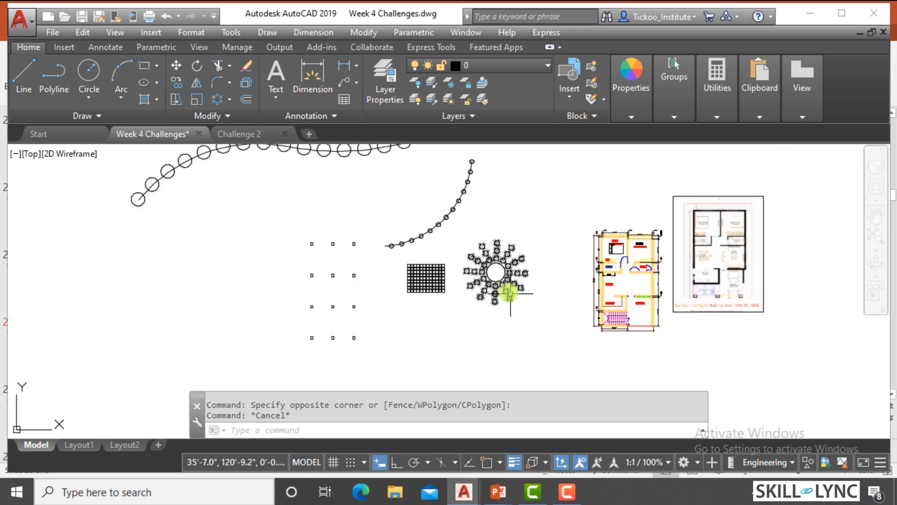
scroll(322, 194, up, 5)
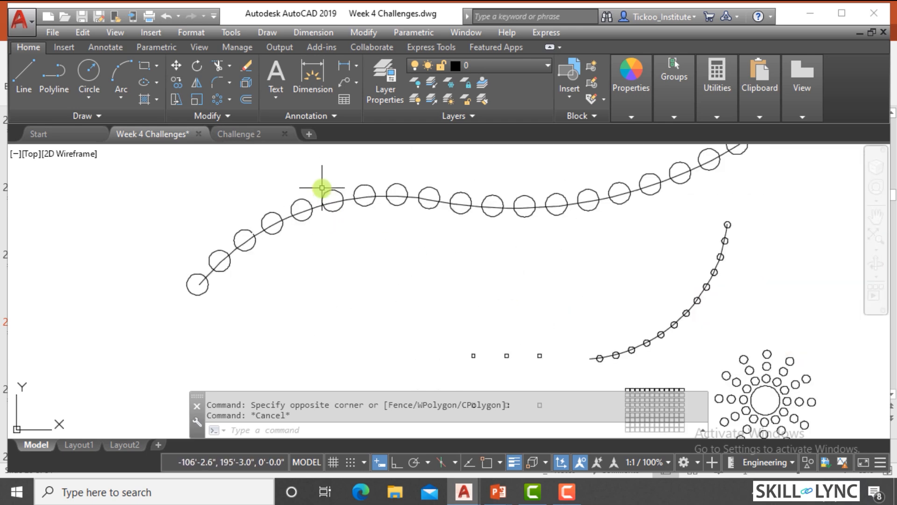
scroll(323, 188, down, 4)
scroll(323, 187, down, 2)
scroll(376, 192, up, 2)
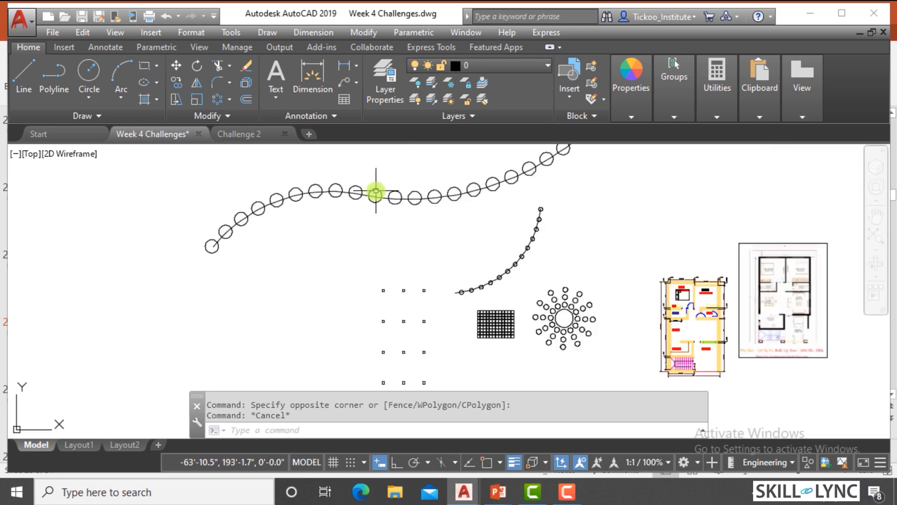
scroll(376, 193, up, 2)
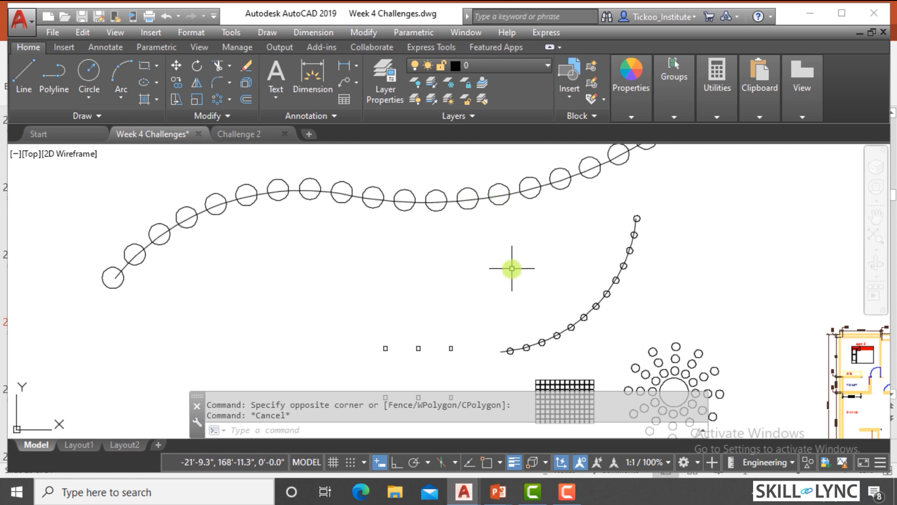
scroll(489, 212, down, 2)
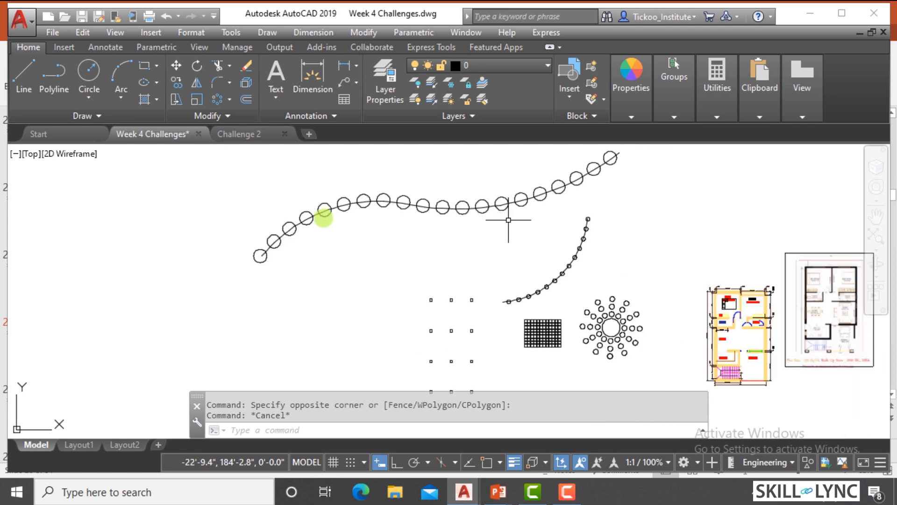
scroll(321, 214, up, 2)
scroll(320, 235, up, 1)
Step: Erase all the practice arrays and the S-shaped curve, including the leftover object, keeping the floor plans
scroll(321, 245, down, 5)
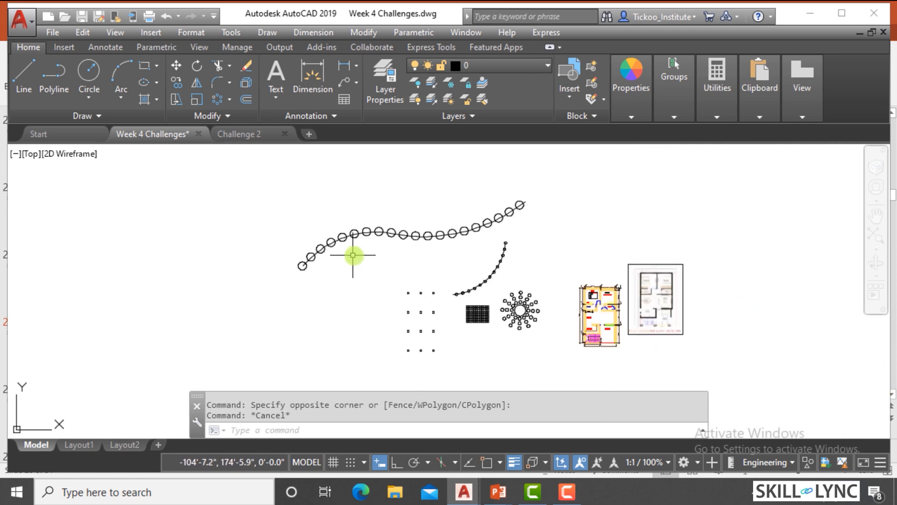
click(536, 361)
click(314, 205)
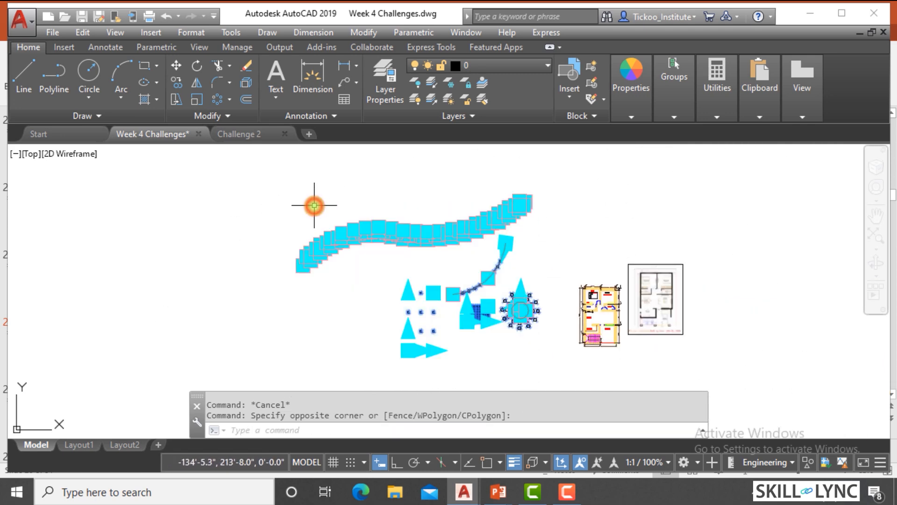
text(E)
key(Return)
click(311, 280)
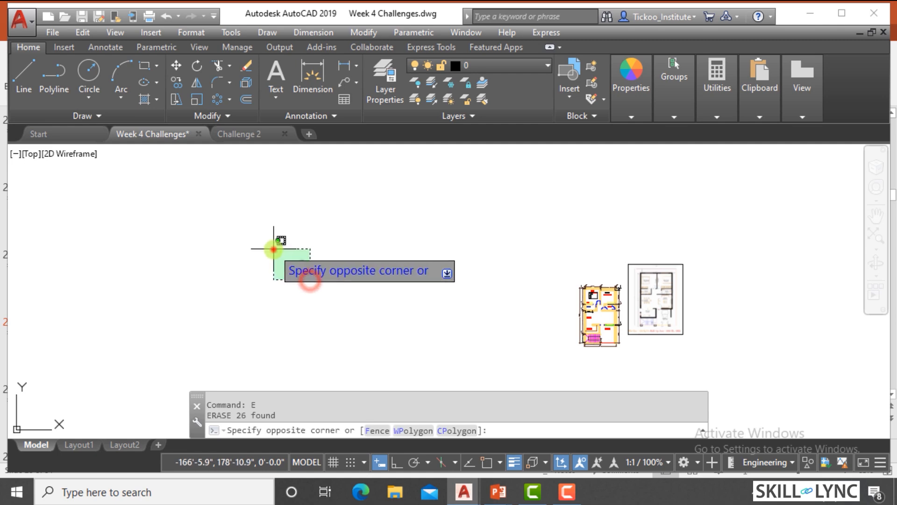
click(275, 249)
text(E)
key(Return)
Step: Draw a three-point arc bulging upward in the empty area to the left of the floor plans
scroll(386, 260, down, 1)
scroll(395, 242, up, 1)
scroll(521, 286, up, 2)
scroll(419, 296, up, 2)
key(Escape)
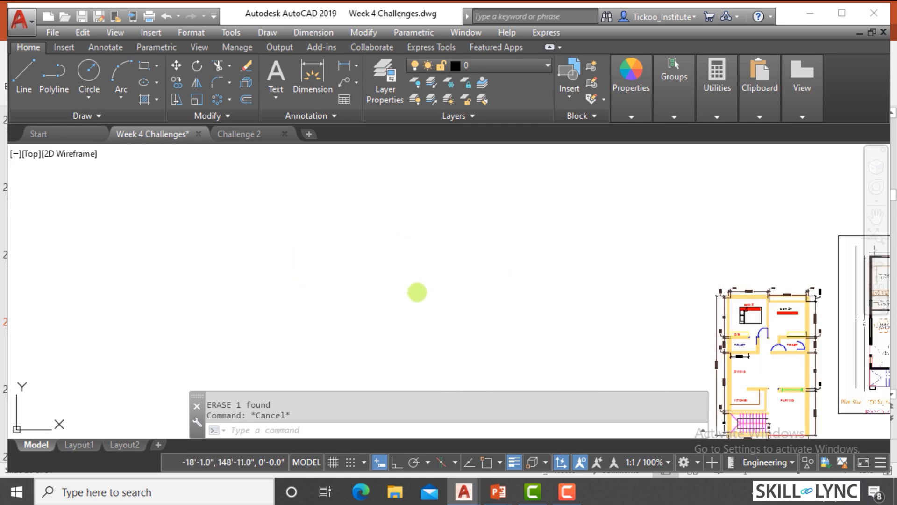
key(Escape)
text(a)
key(Return)
click(228, 307)
click(278, 259)
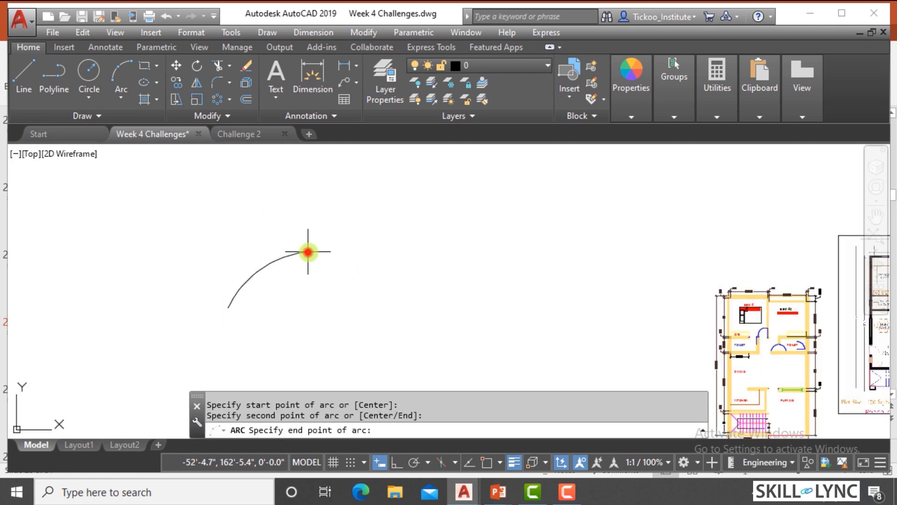
click(307, 251)
key(Escape)
Step: Draw a second, longer three-point arc sagging downward, starting a short gap to the right of the first arc
key(Return)
click(341, 256)
click(459, 267)
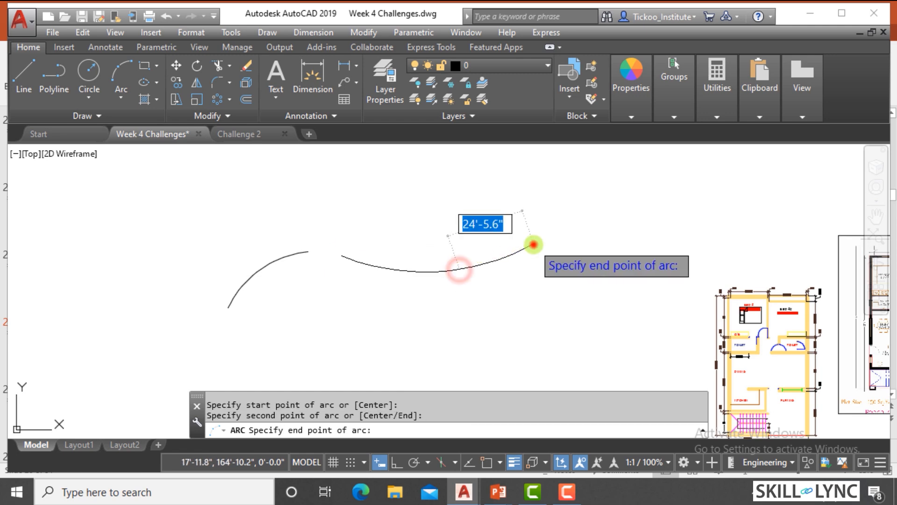
click(532, 244)
key(Escape)
key(Escape)
Step: Blend the facing ends of the two arcs with a spline using Tangent continuity
scroll(341, 246, up, 3)
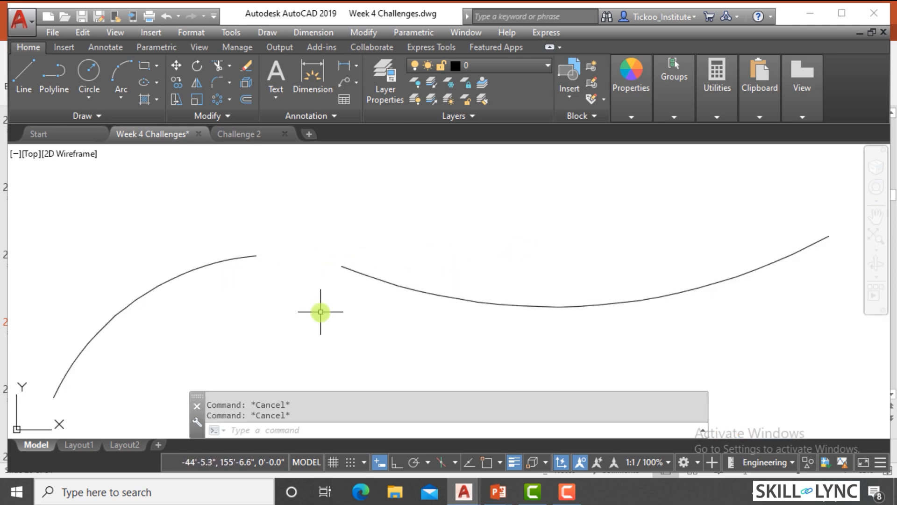
text(blend)
key(Return)
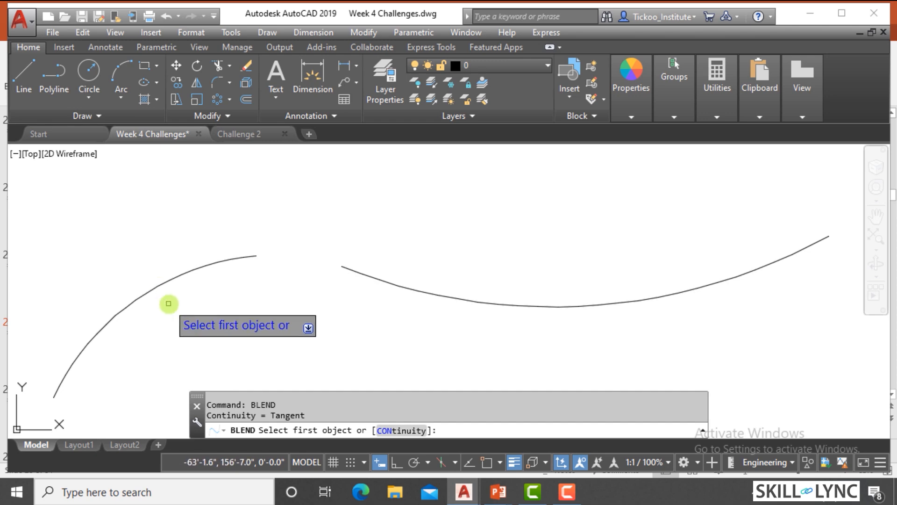
click(236, 257)
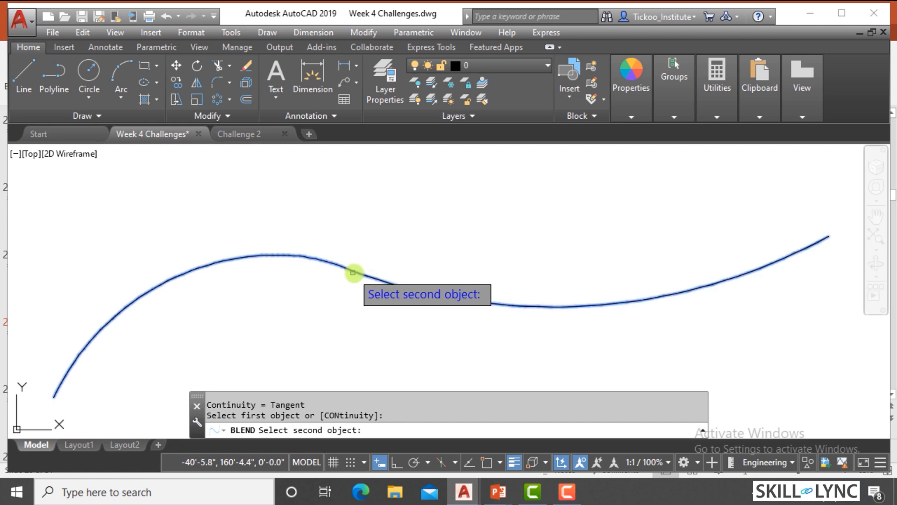
click(355, 274)
Step: Draw a shallow three-point arc bulging upward above the left part of the blended curve
scroll(319, 292, down, 2)
scroll(327, 286, up, 1)
scroll(341, 282, down, 2)
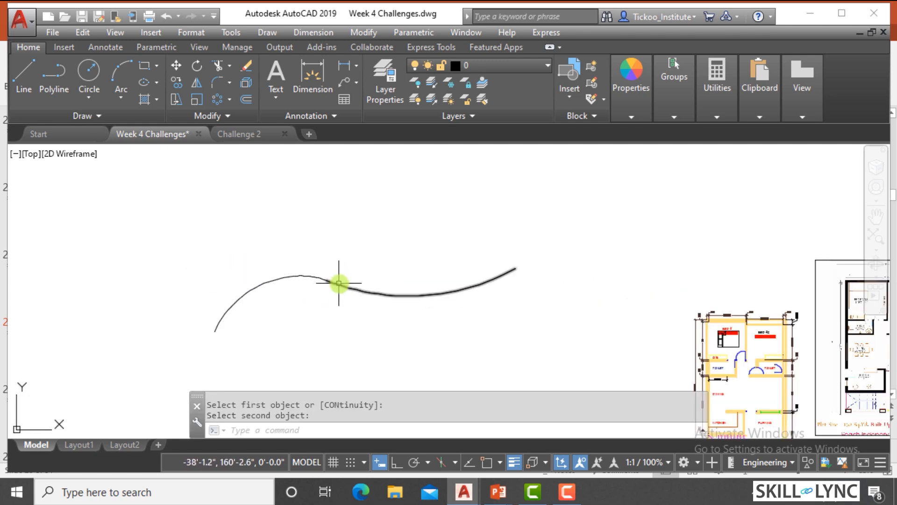
scroll(343, 266, up, 1)
key(Return)
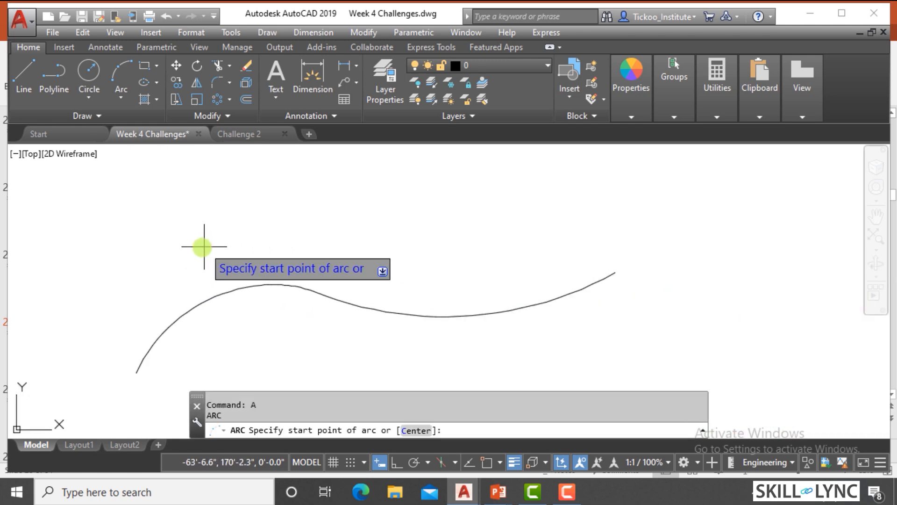
click(201, 246)
click(281, 216)
click(330, 216)
Step: Draw a longer three-point arc sagging downward to the right of the upper arc, leaving a gap between them
key(Return)
click(388, 216)
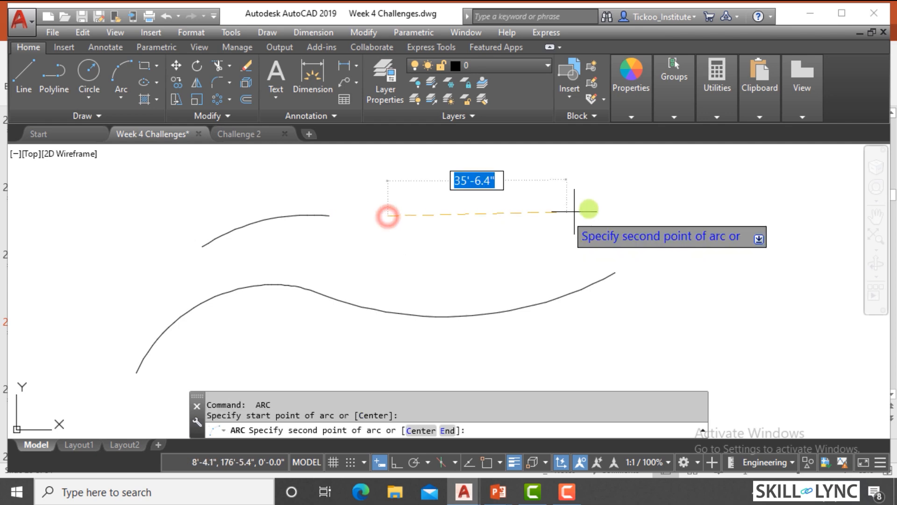
click(589, 207)
click(639, 177)
key(Escape)
key(Escape)
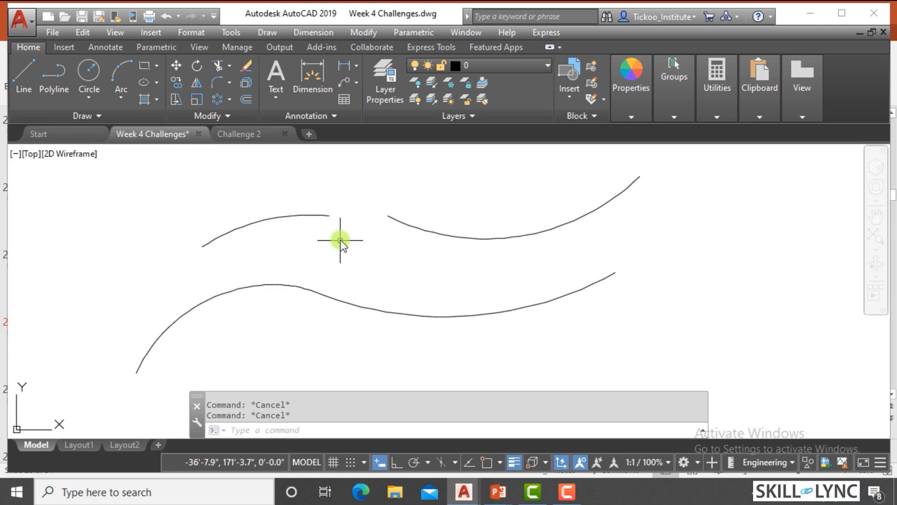
Step: Blend the facing ends of the two upper arcs with a Tangent-continuity spline
text(blr)
key(Escape)
text(blen)
key(Return)
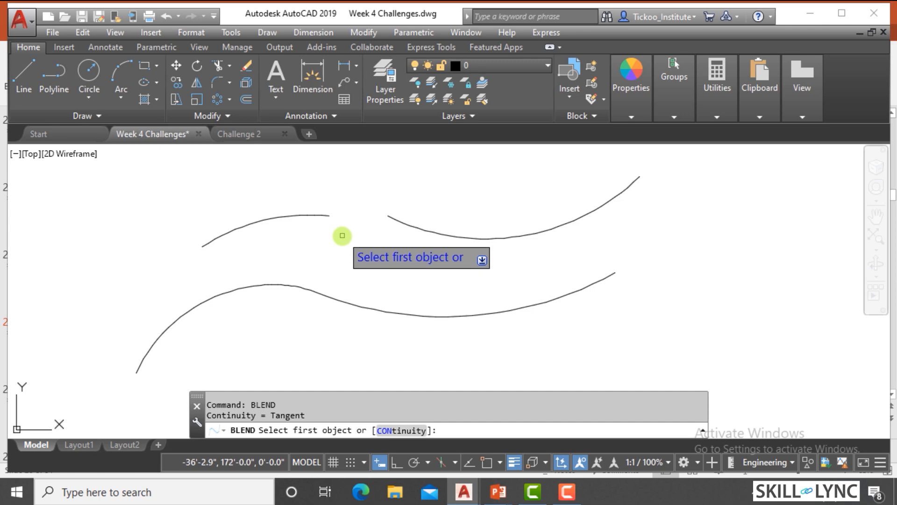
click(322, 215)
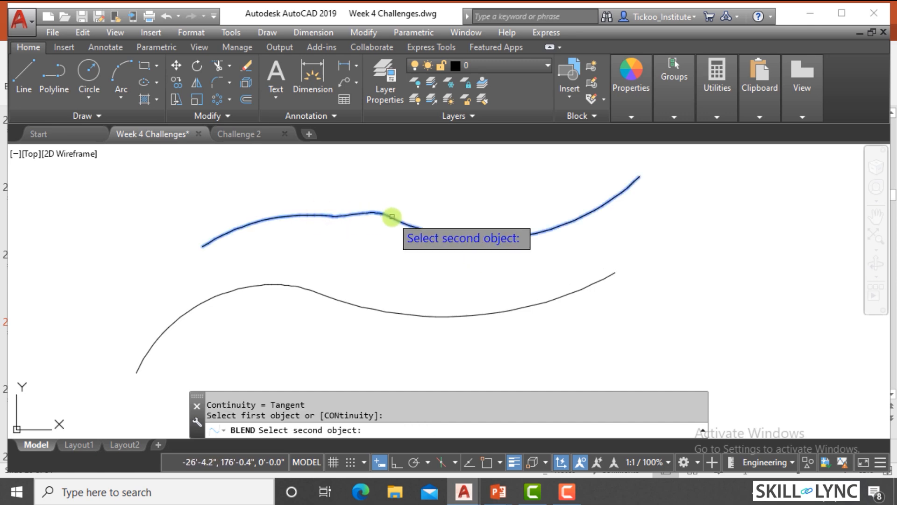
click(390, 217)
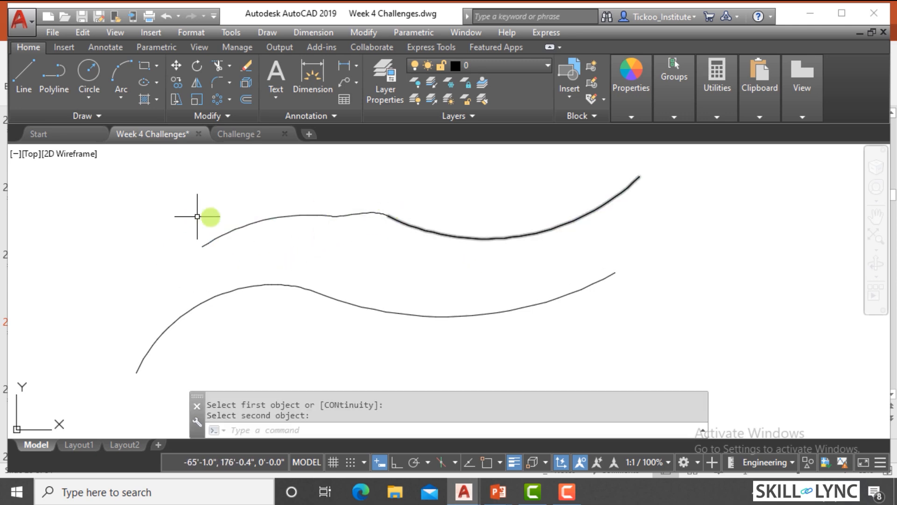
Step: Join the two upper arcs and their blend spline into a single curve
click(569, 241)
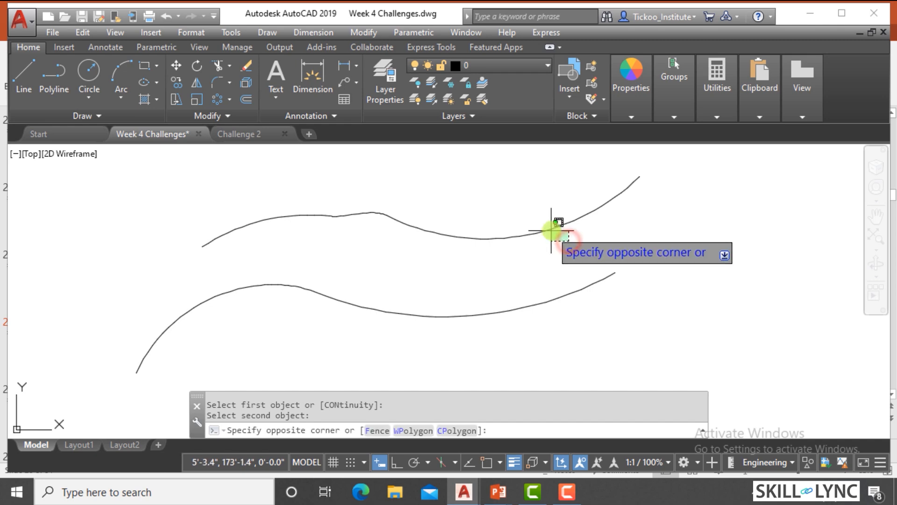
key(Escape)
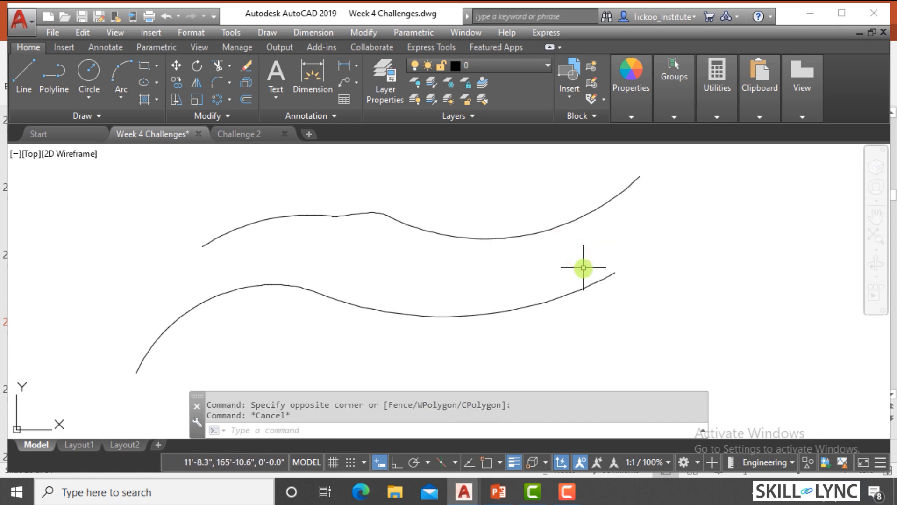
key(Return)
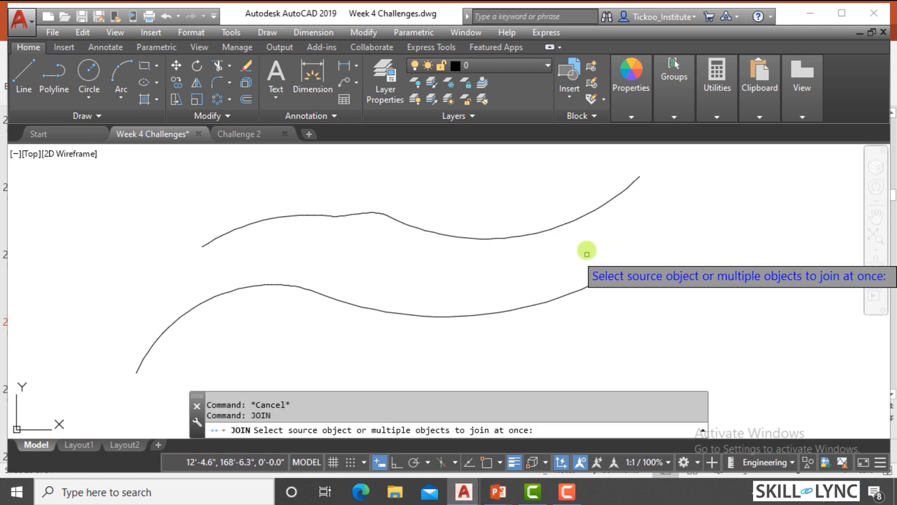
click(553, 194)
click(587, 241)
click(429, 251)
click(141, 182)
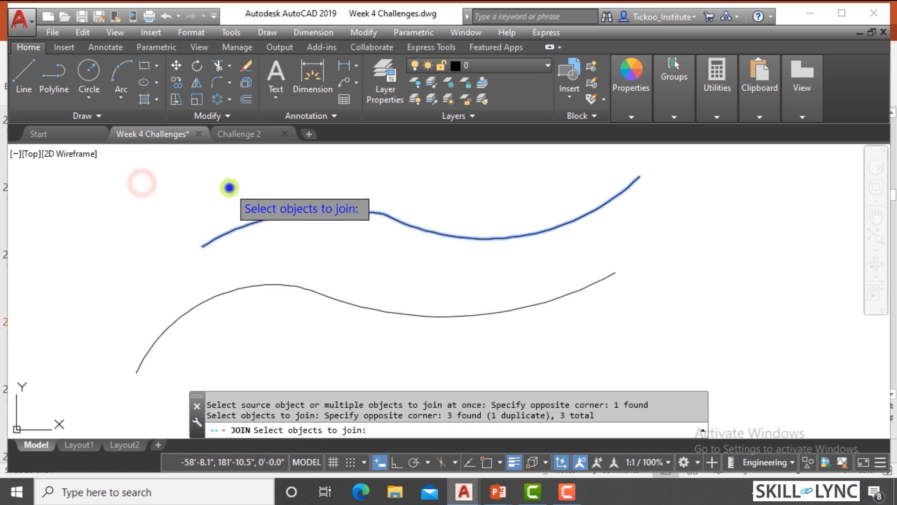
right_click(291, 205)
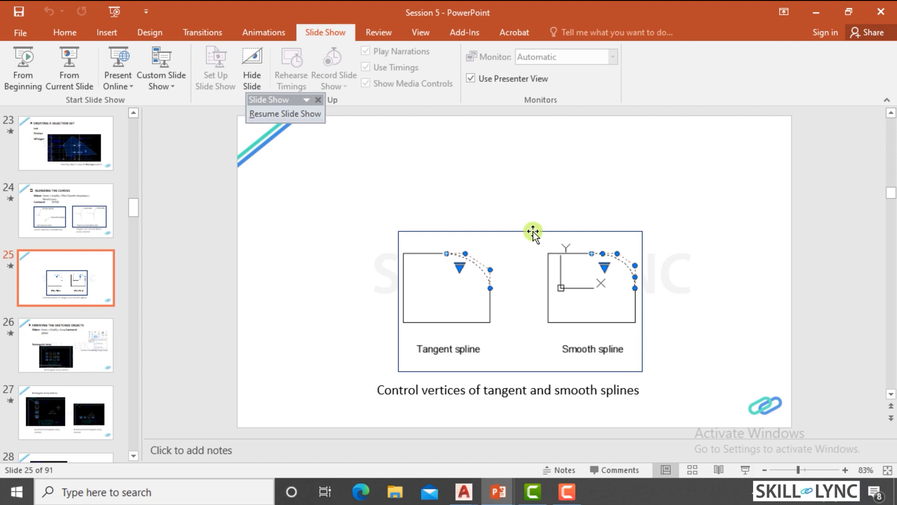
Step: Browse the Session 5 presentation from slide 25 on spline control vertices to slide 31 on rectangular array grips
scroll(534, 232, down, 2)
scroll(533, 232, up, 2)
scroll(534, 231, down, 6)
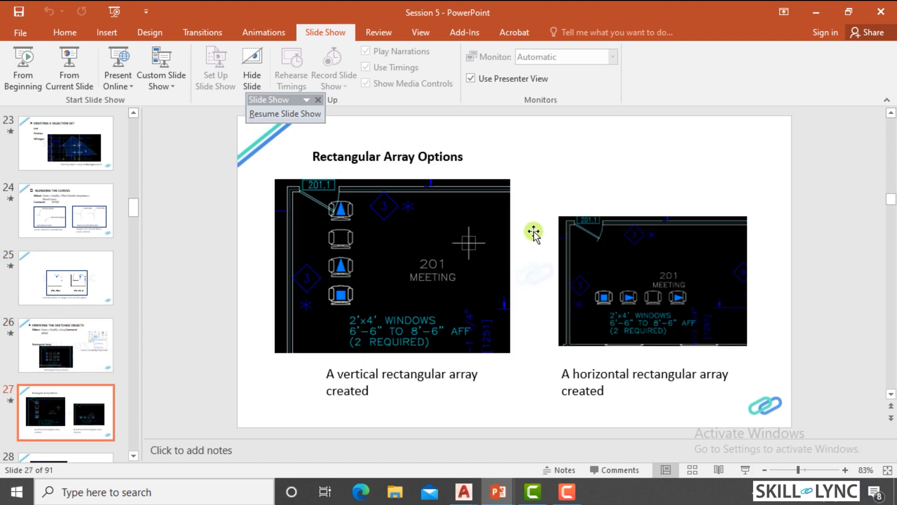
scroll(534, 231, down, 3)
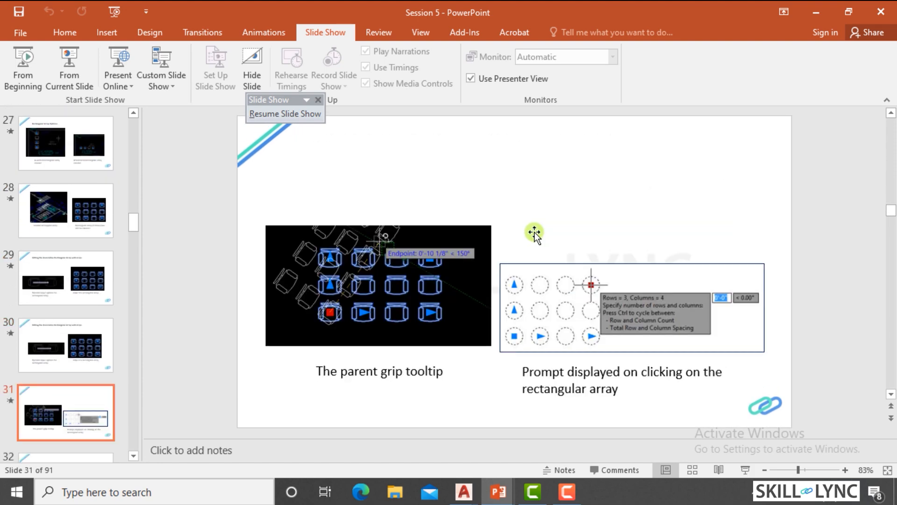